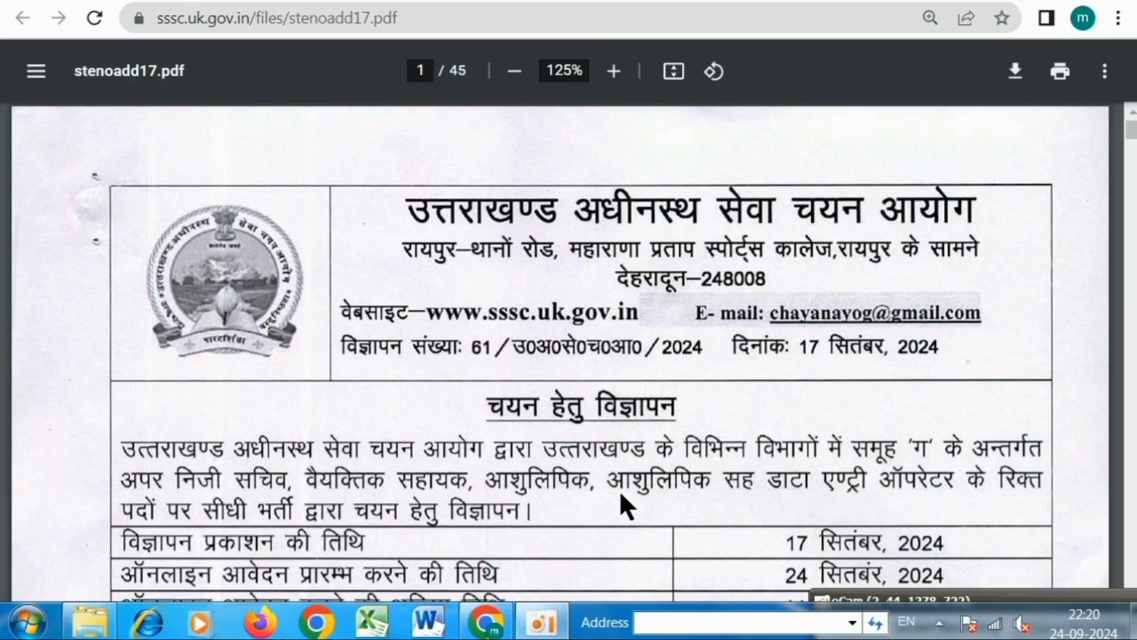
Bring up the sssc.uk.gov.in homepage tab and scroll down to its list of notice links.
{"action": "scroll", "coordinate": [471, 397], "scroll_direction": "down", "scroll_amount": 15}
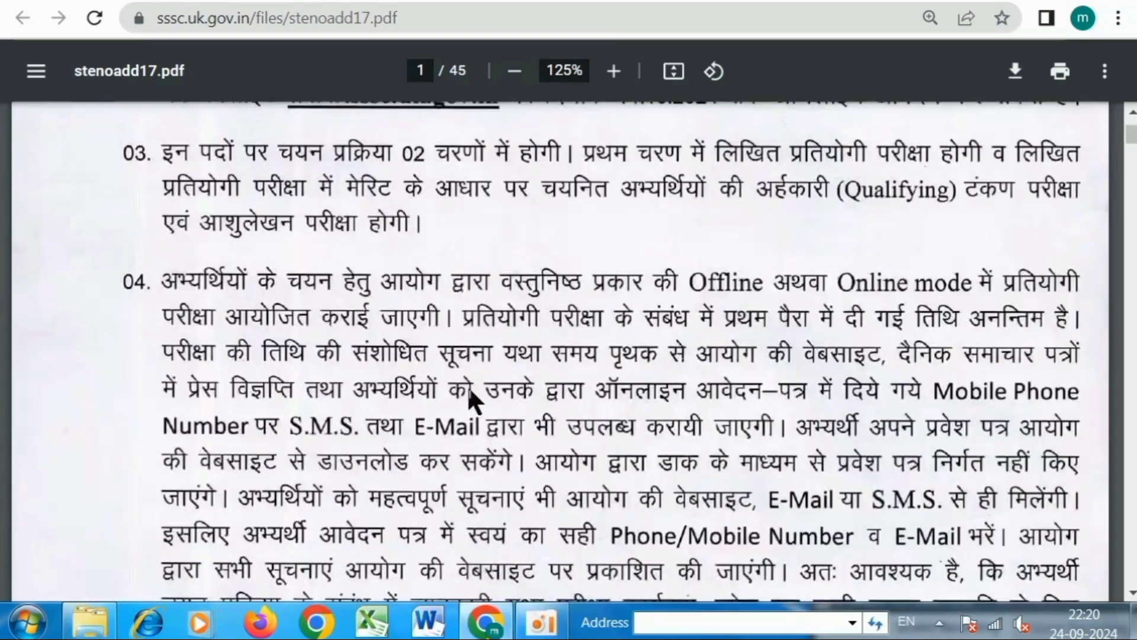
{"action": "scroll", "coordinate": [474, 395], "scroll_direction": "down", "scroll_amount": 12}
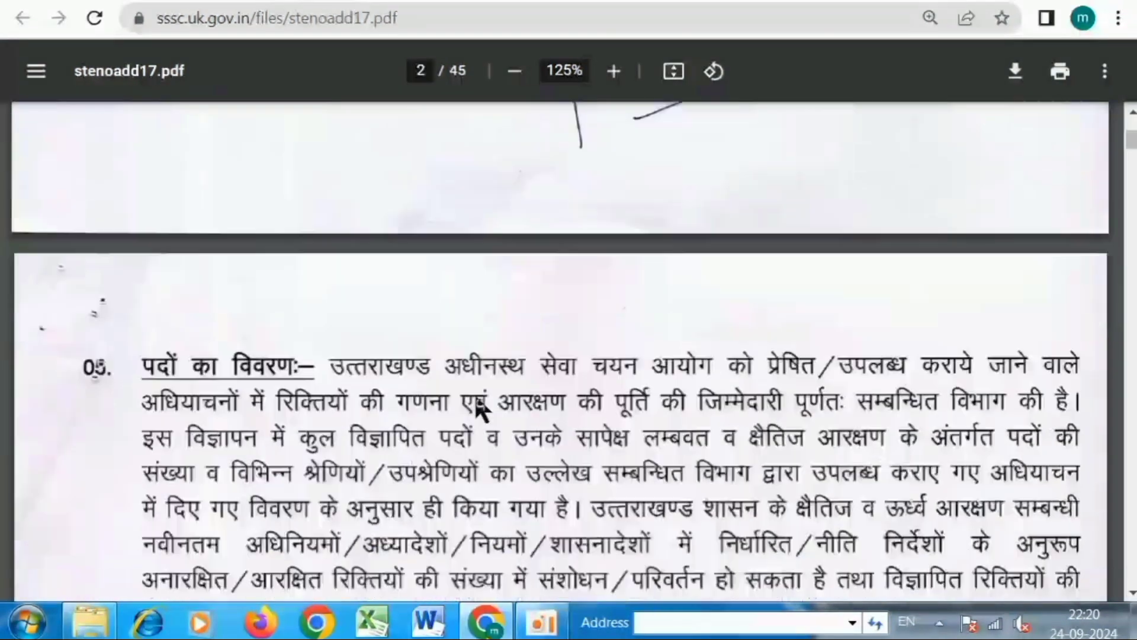
{"action": "scroll", "coordinate": [476, 405], "scroll_direction": "down", "scroll_amount": 6}
{"action": "scroll", "coordinate": [331, 379], "scroll_direction": "up", "scroll_amount": 3}
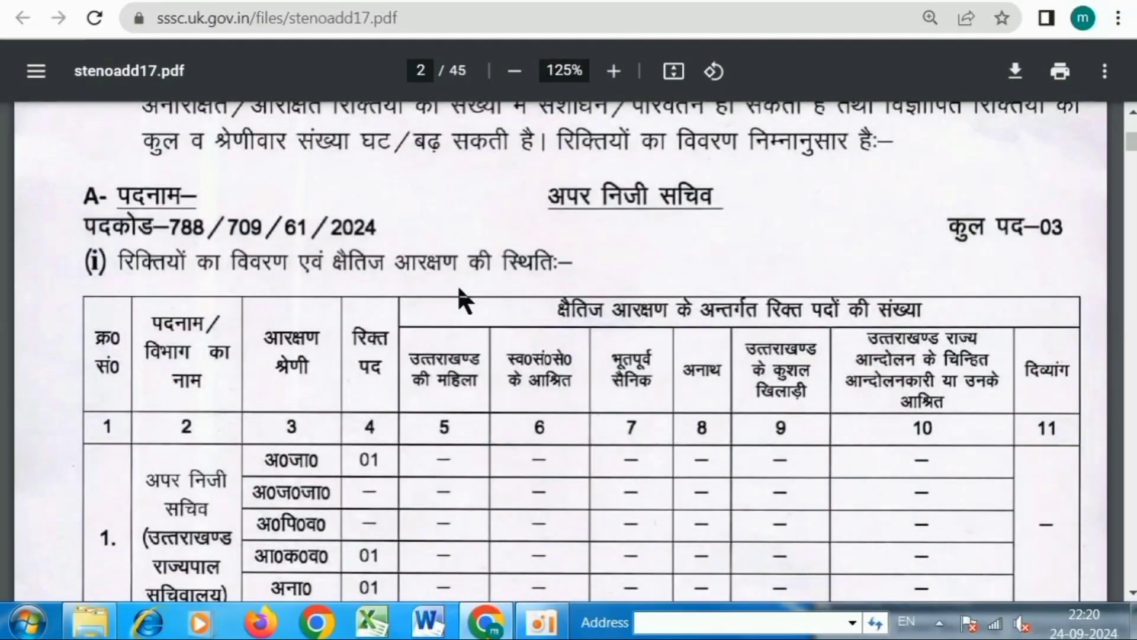
{"action": "scroll", "coordinate": [468, 296], "scroll_direction": "down", "scroll_amount": 2}
{"action": "scroll", "coordinate": [470, 295], "scroll_direction": "down", "scroll_amount": 3}
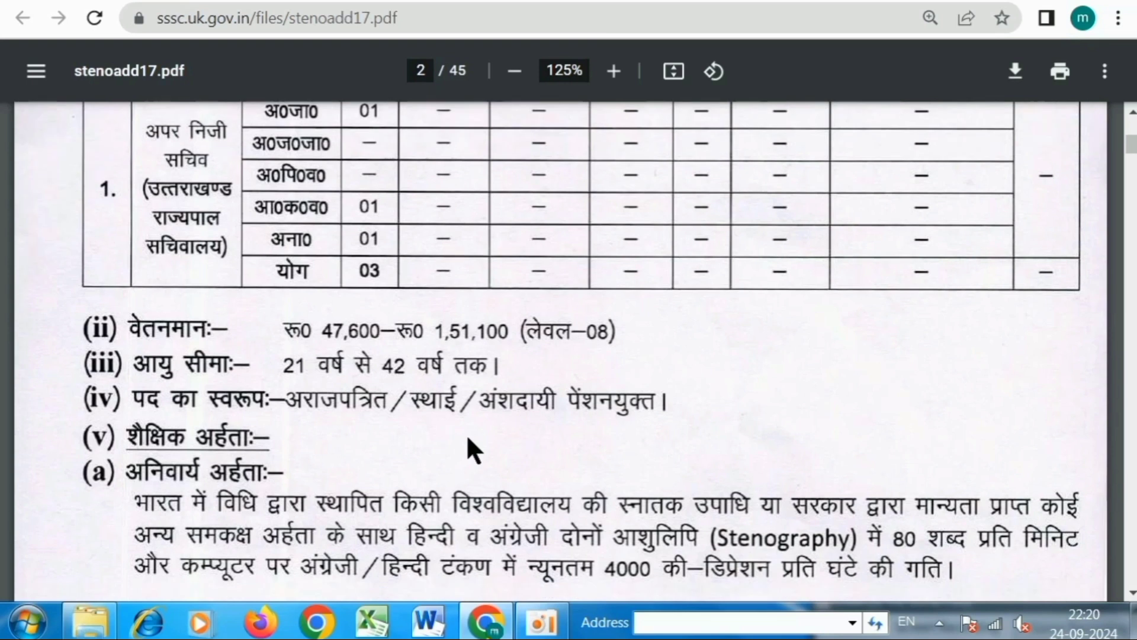
{"action": "scroll", "coordinate": [465, 445], "scroll_direction": "down", "scroll_amount": 2}
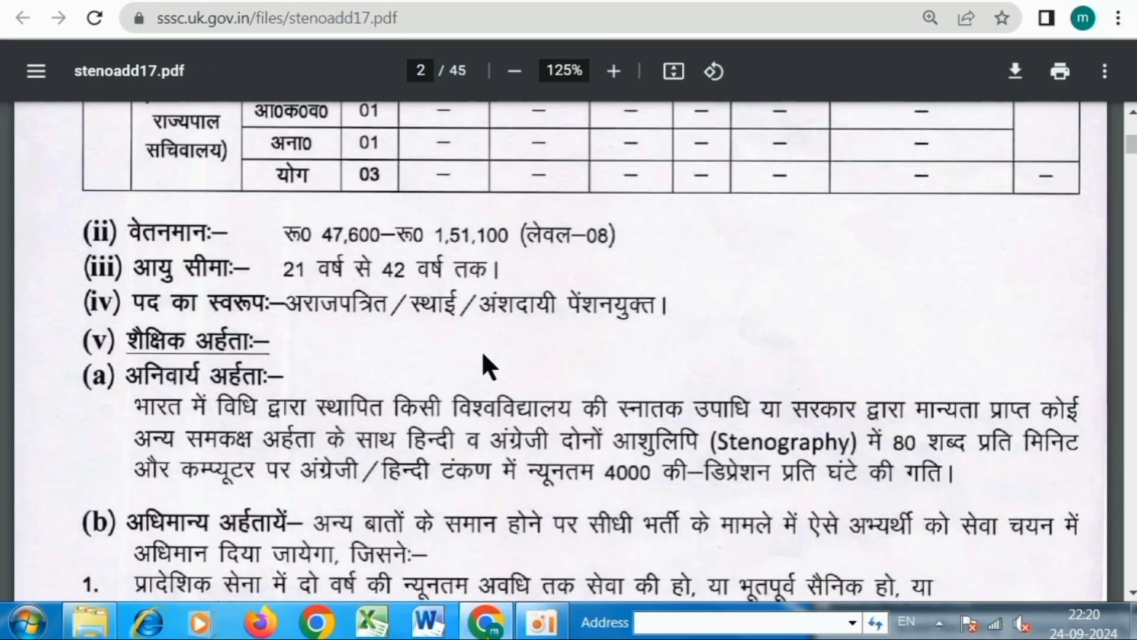
{"action": "scroll", "coordinate": [481, 355], "scroll_direction": "down", "scroll_amount": 3}
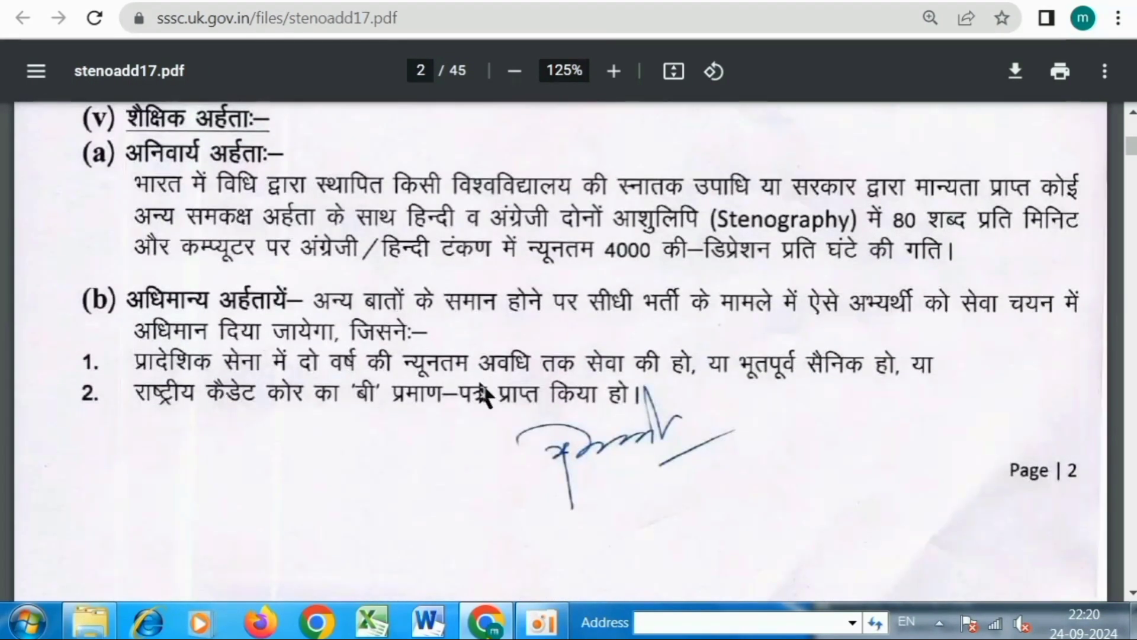
{"action": "scroll", "coordinate": [479, 379], "scroll_direction": "down", "scroll_amount": 3}
{"action": "scroll", "coordinate": [478, 392], "scroll_direction": "down", "scroll_amount": 3}
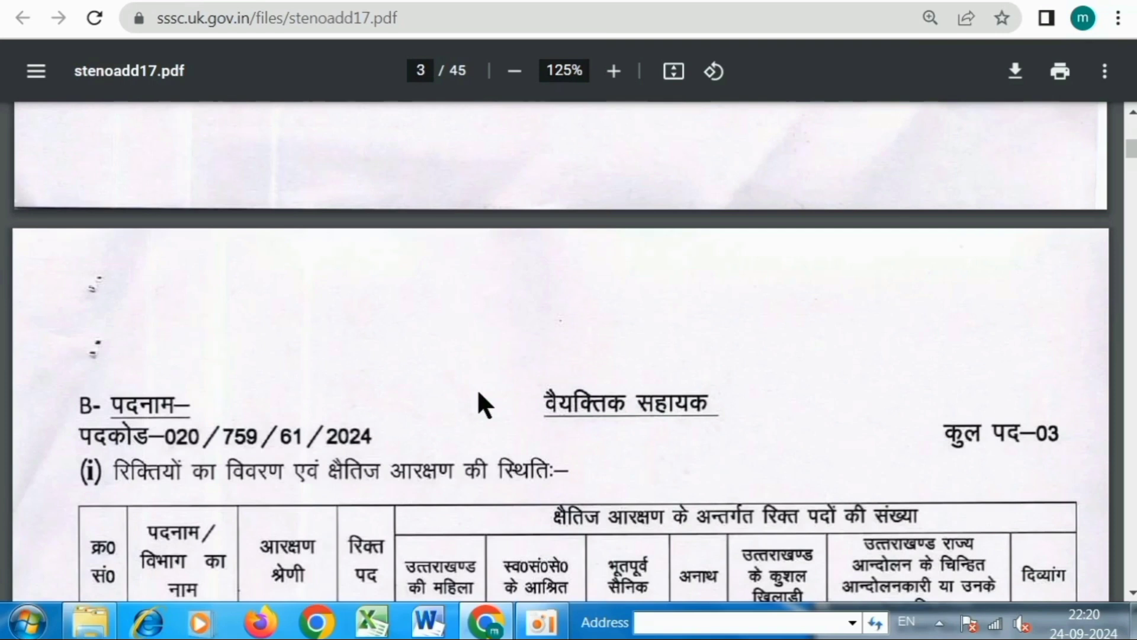
{"action": "scroll", "coordinate": [477, 392], "scroll_direction": "down", "scroll_amount": 2}
{"action": "scroll", "coordinate": [479, 395], "scroll_direction": "down", "scroll_amount": 2}
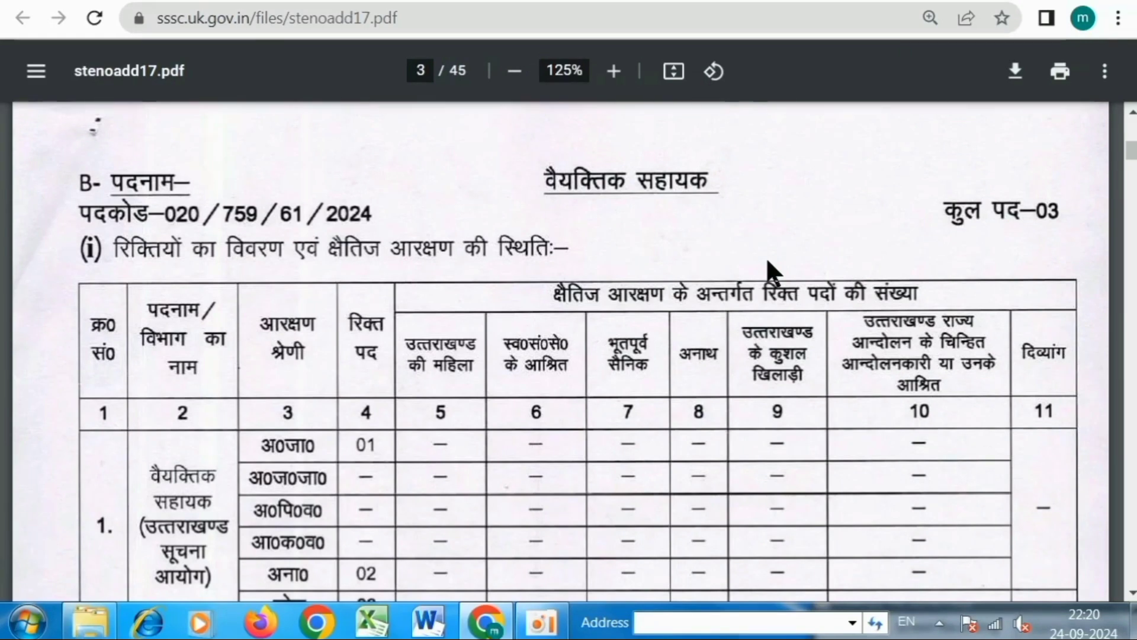
{"action": "left_click", "coordinate": [543, 622]}
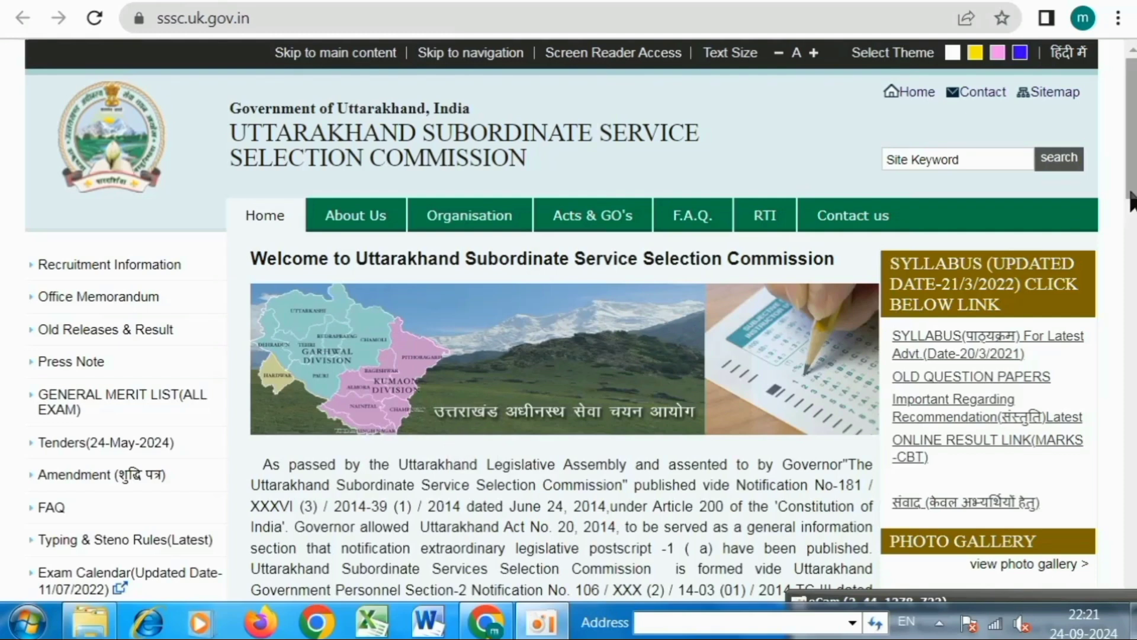
{"action": "scroll", "coordinate": [415, 356], "scroll_direction": "down", "scroll_amount": 5}
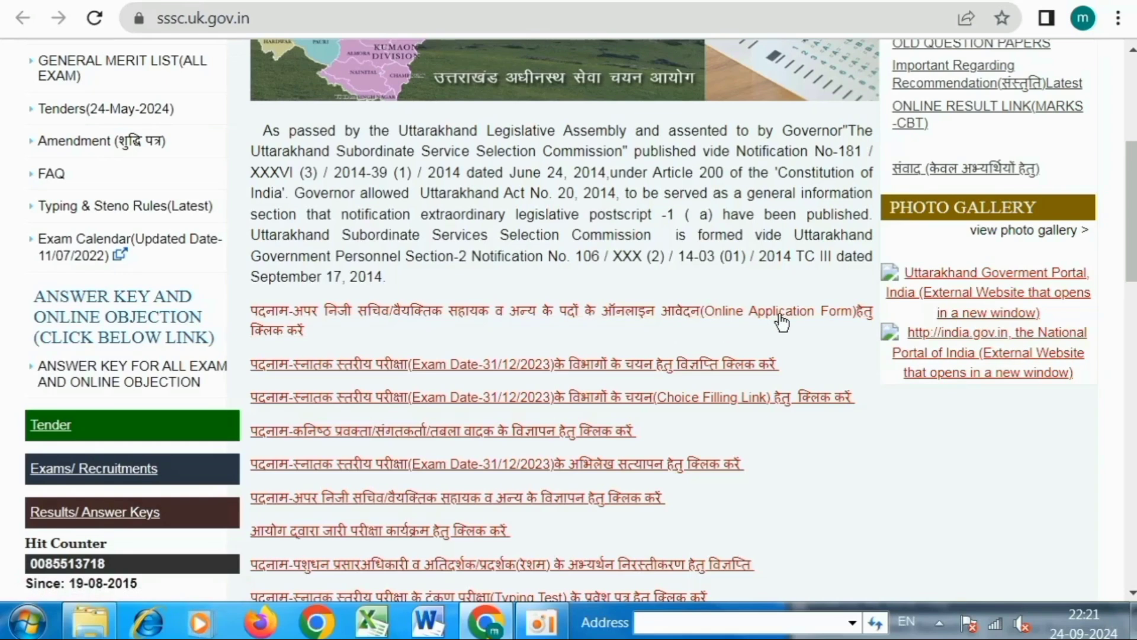
Open the Online Application Form for advertisement 61/UKSSSC/2024, review its instructions, and choose Apply Now.
{"action": "left_click", "coordinate": [716, 313]}
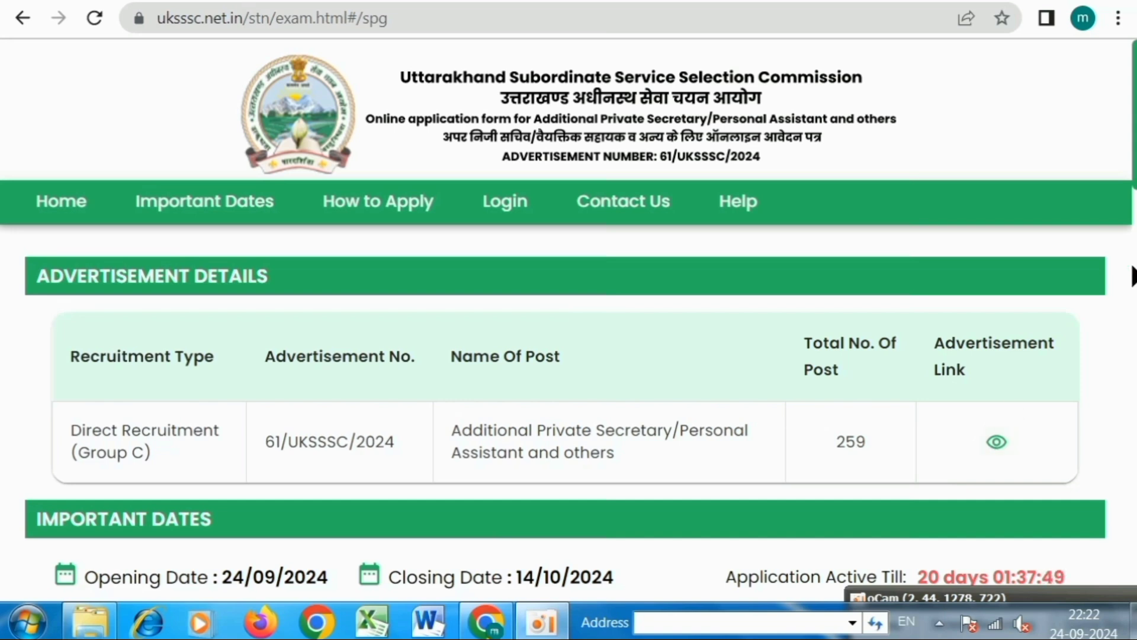
{"action": "scroll", "coordinate": [771, 315], "scroll_direction": "down", "scroll_amount": 15}
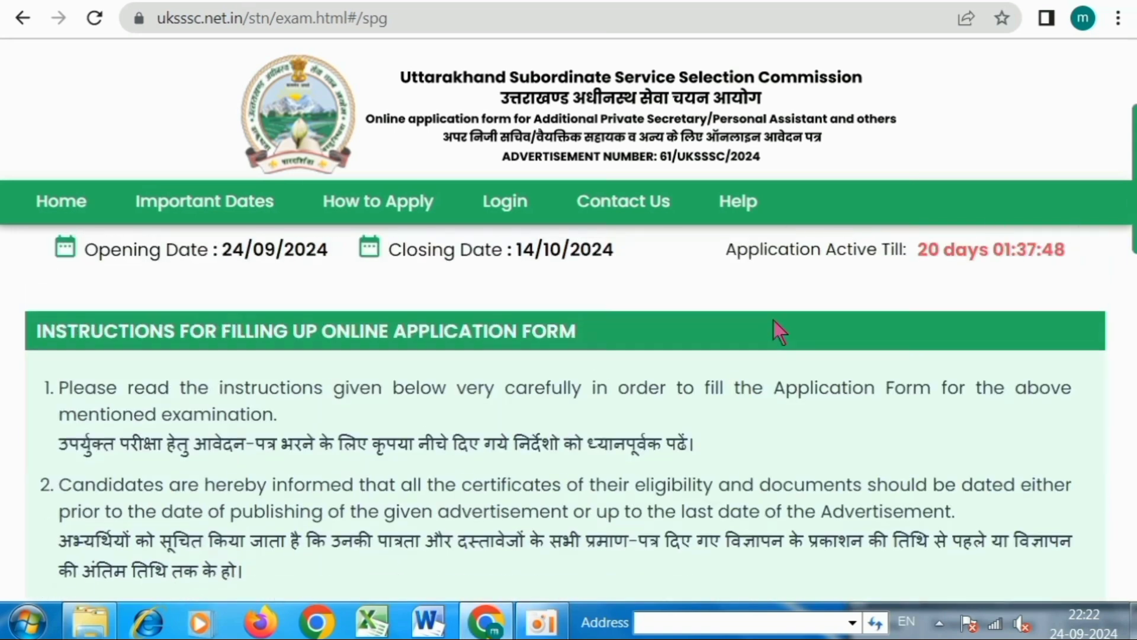
{"action": "scroll", "coordinate": [727, 367], "scroll_direction": "down", "scroll_amount": 10}
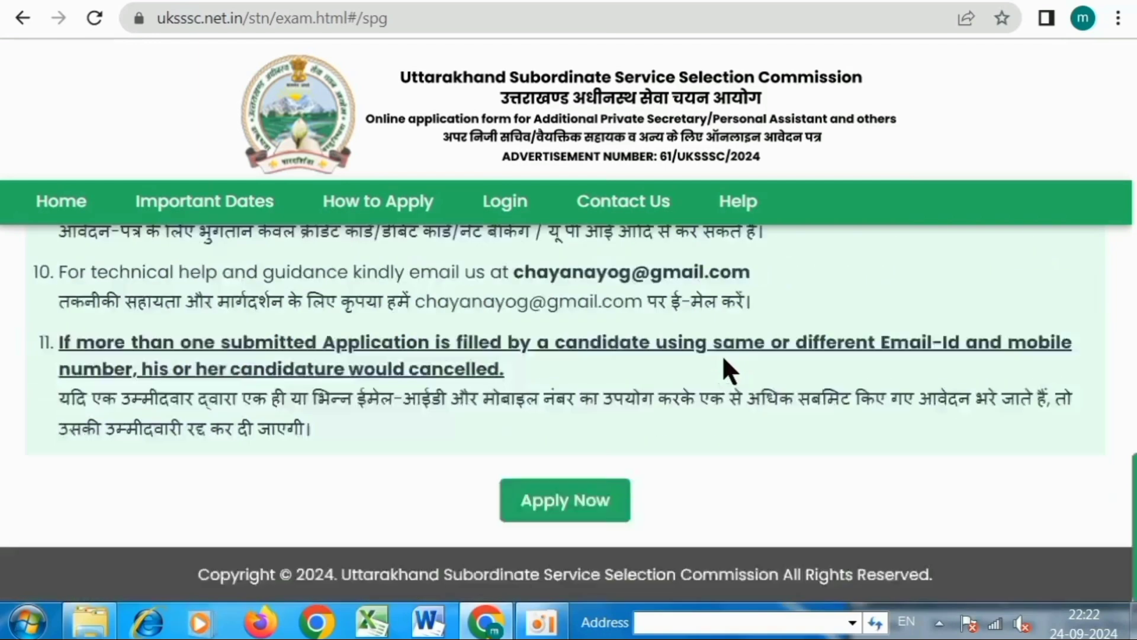
{"action": "left_click", "coordinate": [546, 503]}
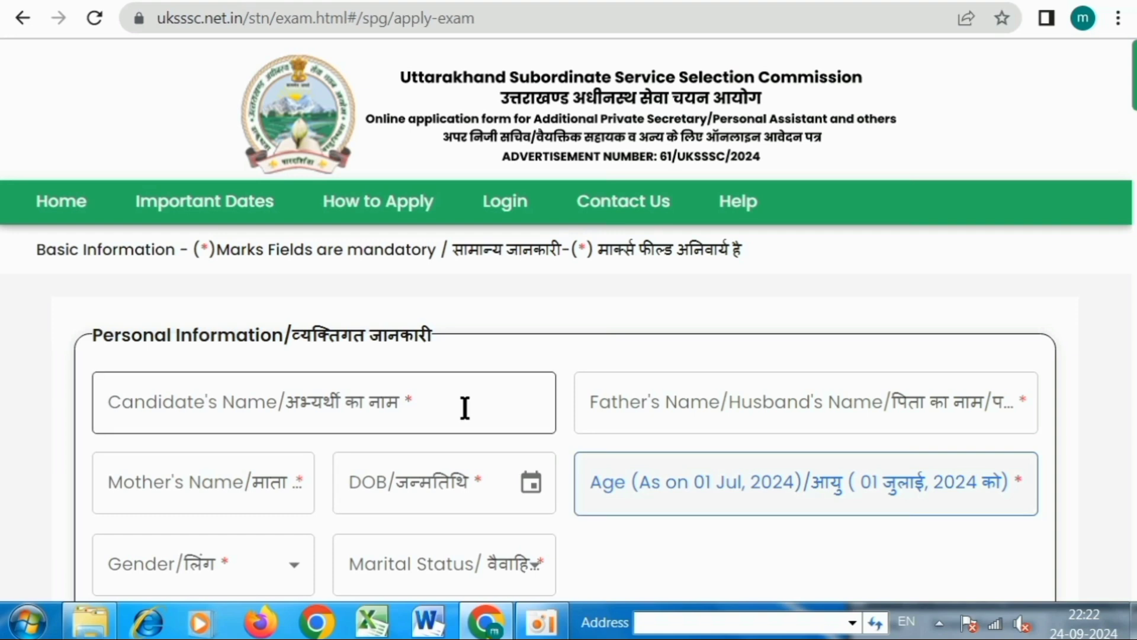
Enter the candidate's, father's and mother's full names in capital letters.
{"action": "left_click_drag", "start_coordinate": [102, 334], "coordinate": [418, 335]}
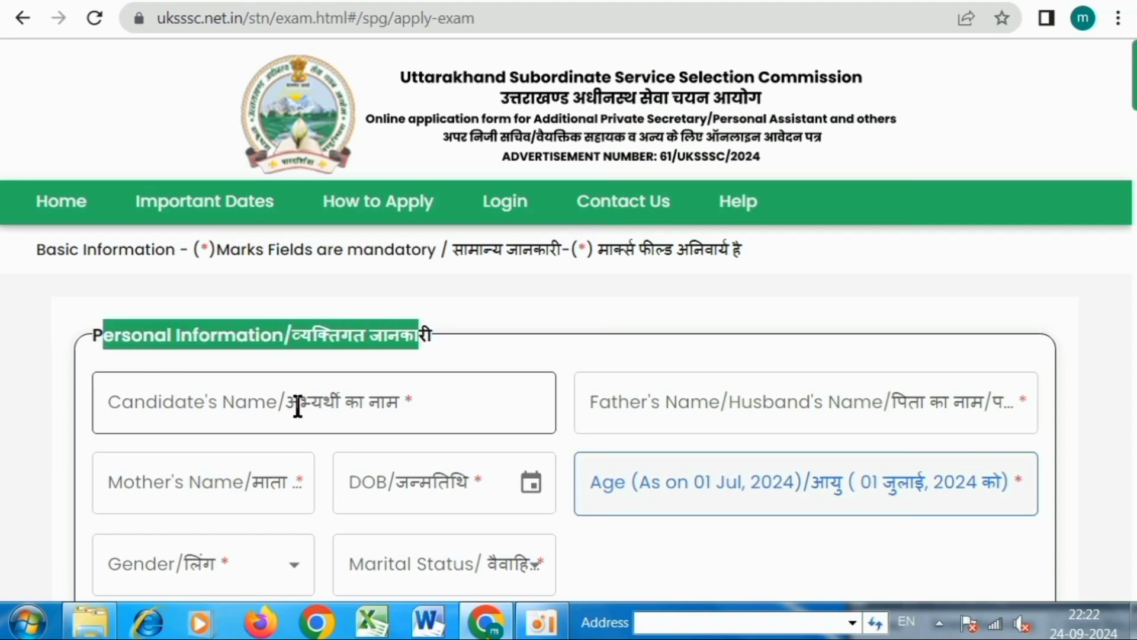
{"action": "left_click", "coordinate": [274, 407]}
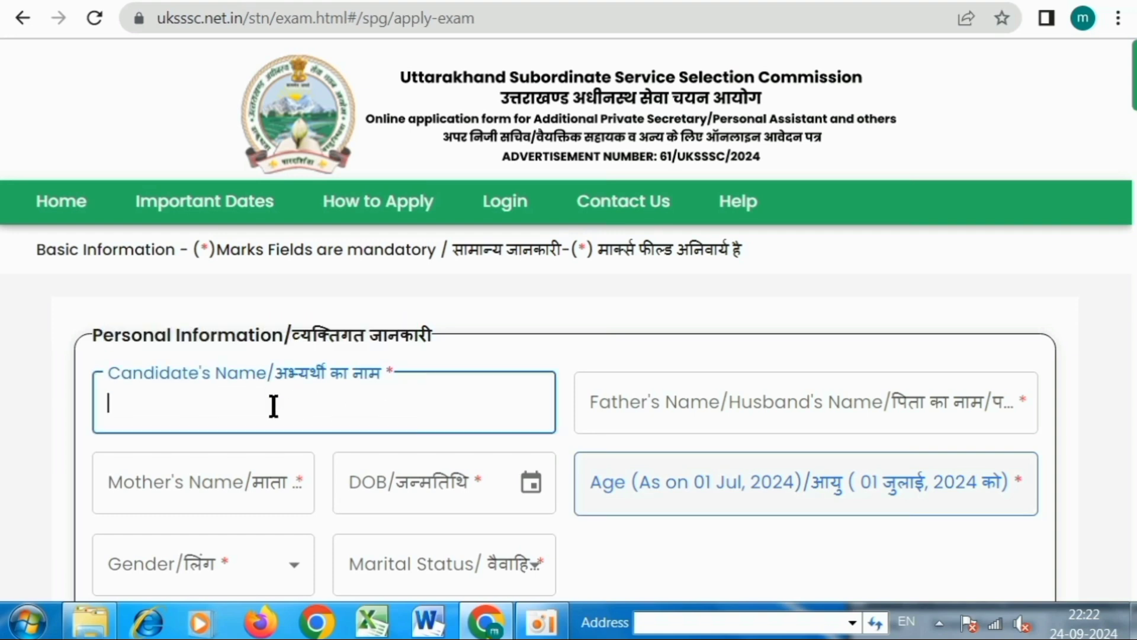
{"action": "key", "text": "Caps_Lock"}
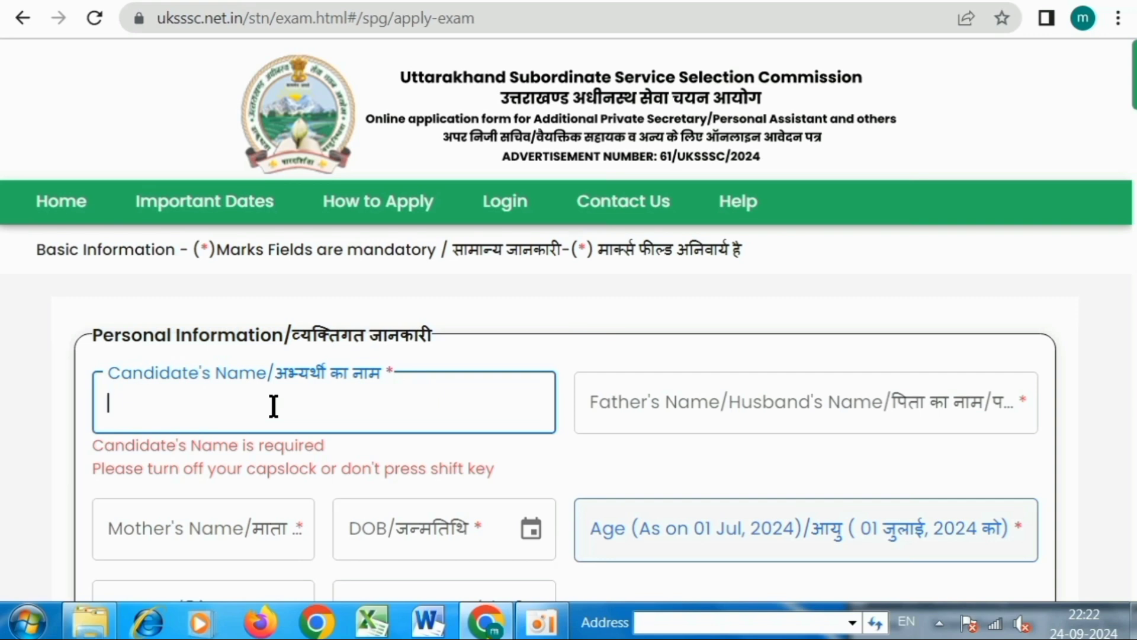
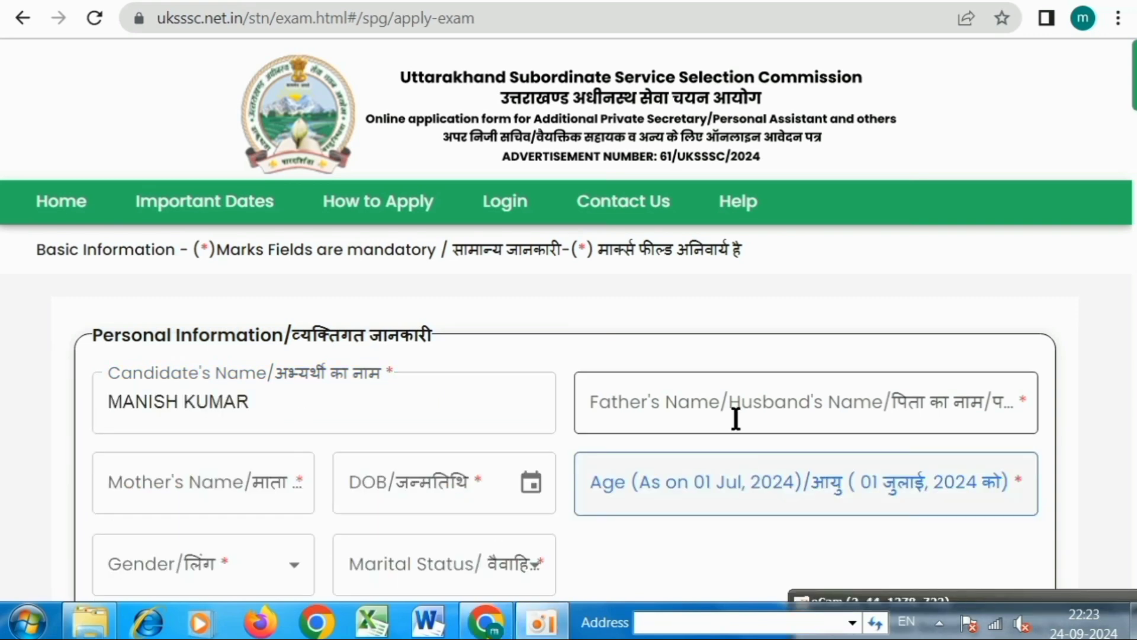
{"action": "left_click", "coordinate": [689, 409]}
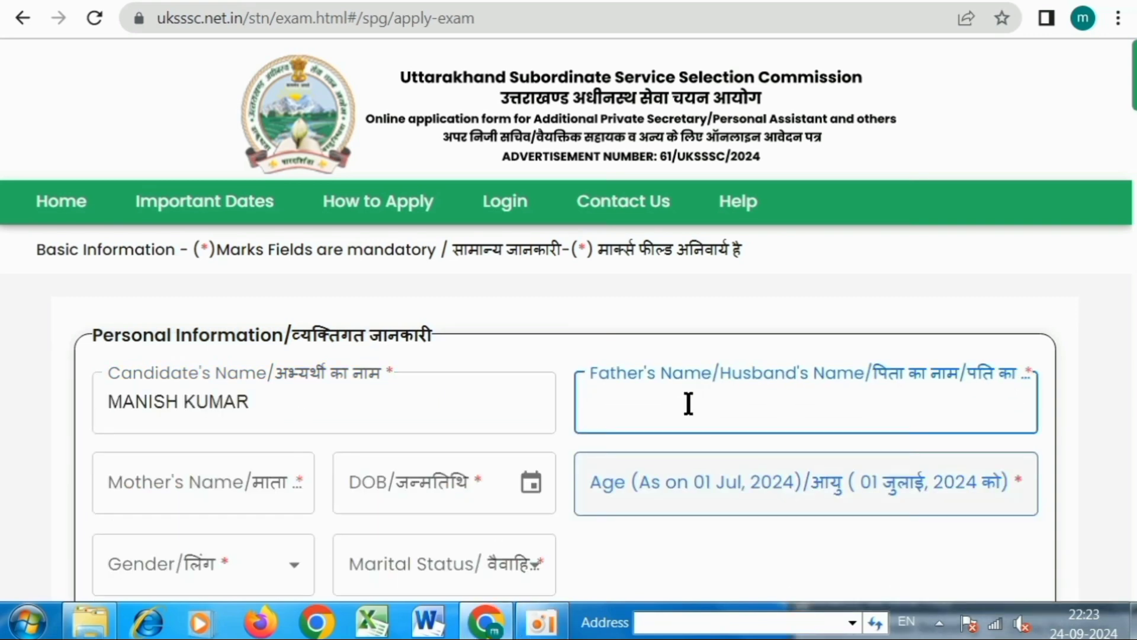
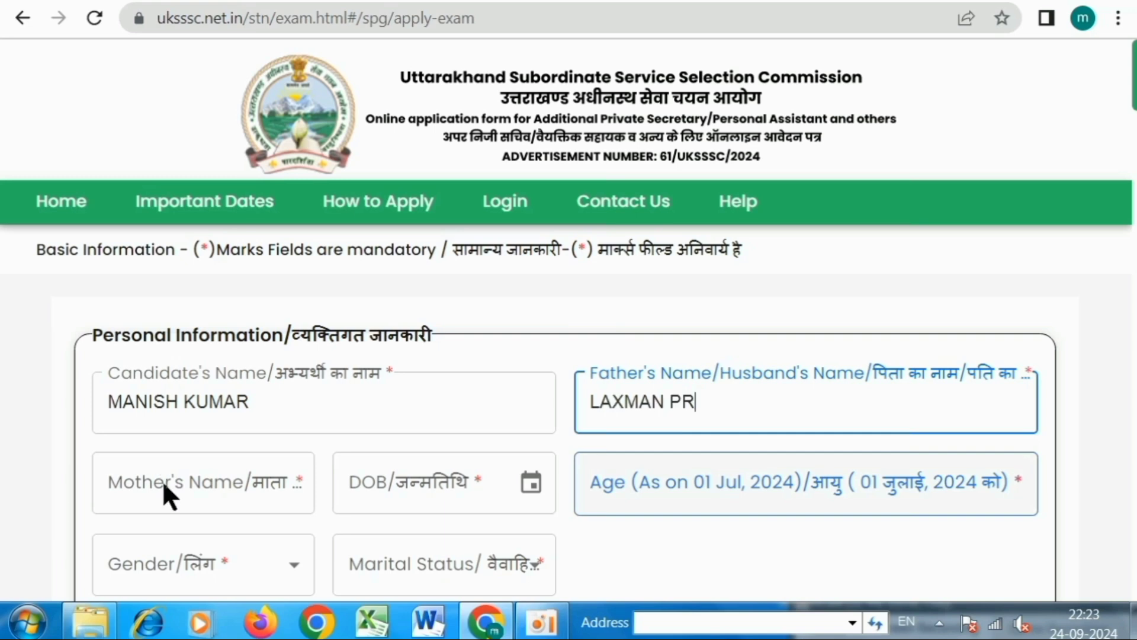
{"action": "left_click", "coordinate": [163, 484]}
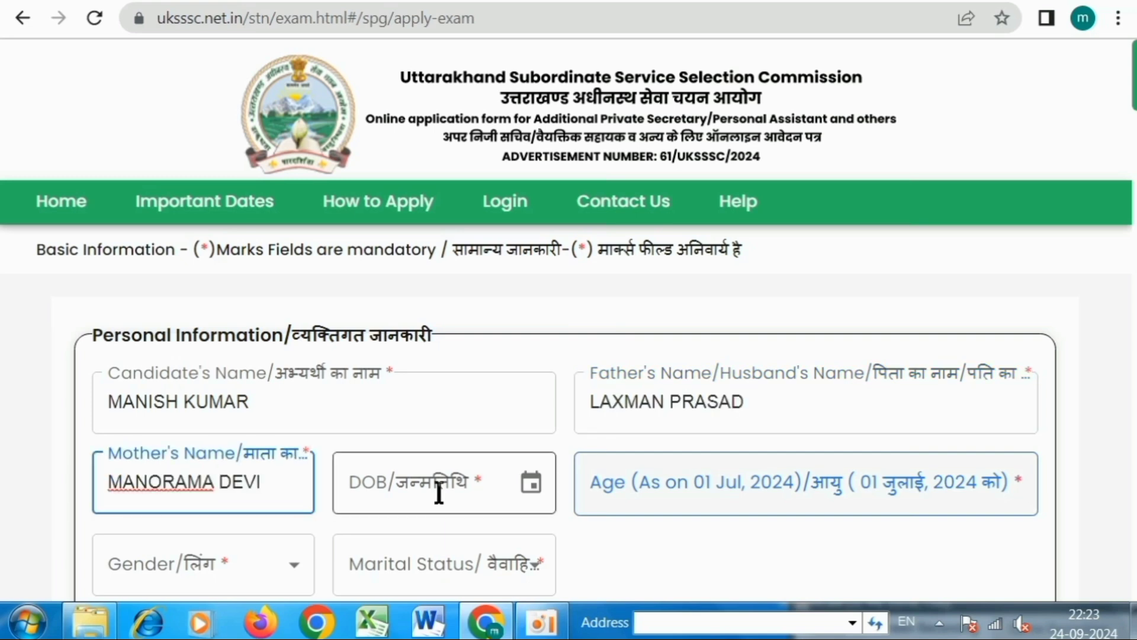
{"action": "left_click", "coordinate": [460, 488]}
{"action": "left_click", "coordinate": [533, 485]}
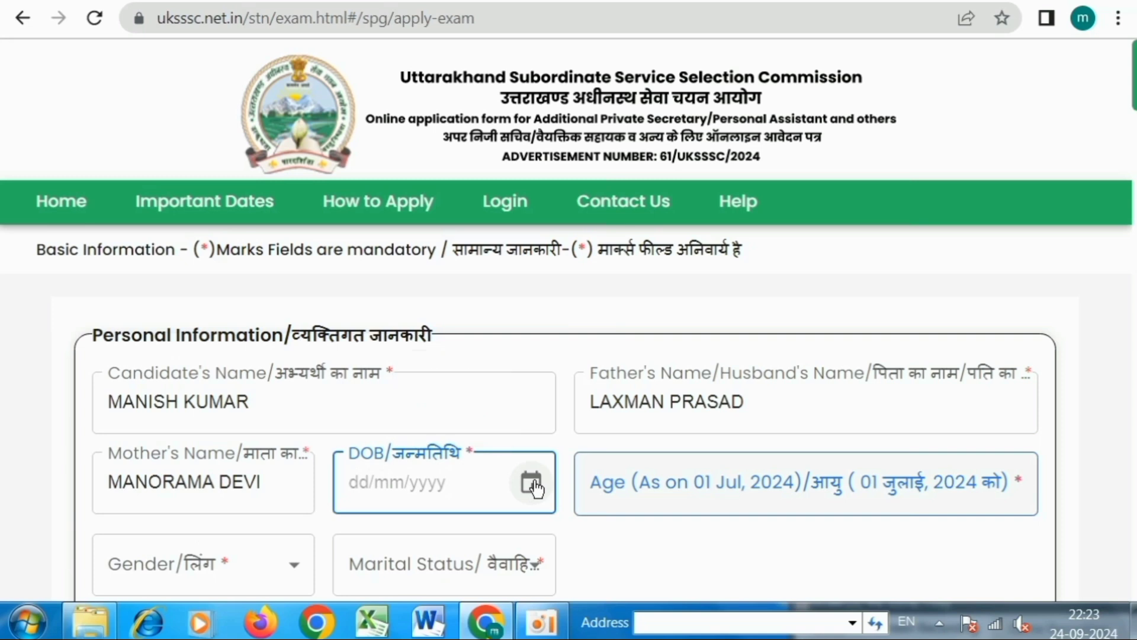
{"action": "left_click", "coordinate": [532, 484]}
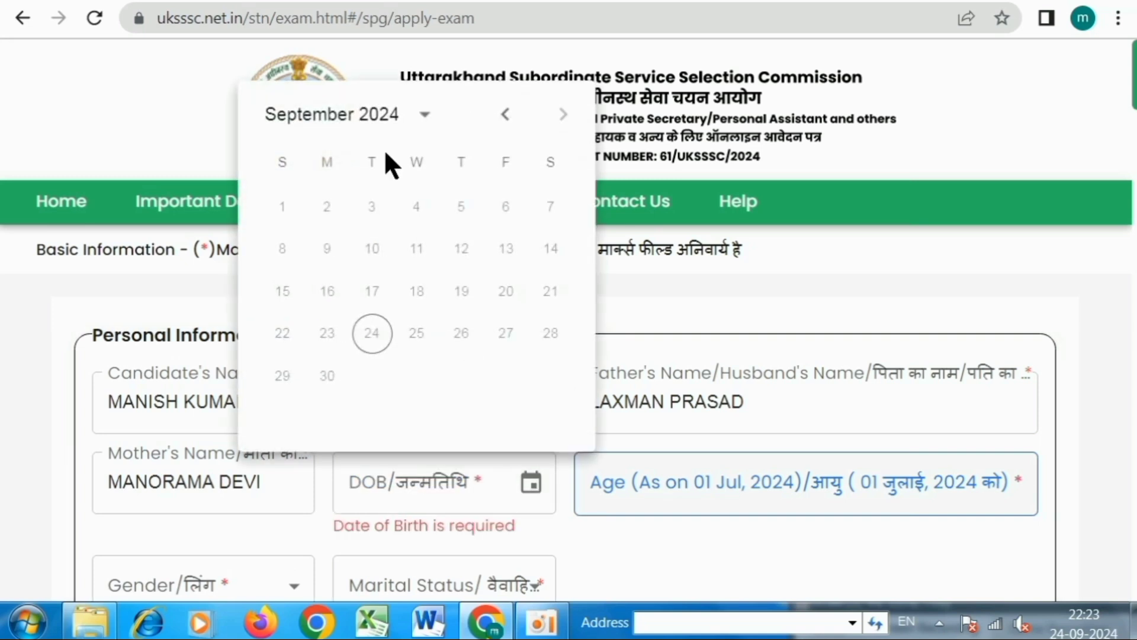
{"action": "left_click", "coordinate": [379, 116]}
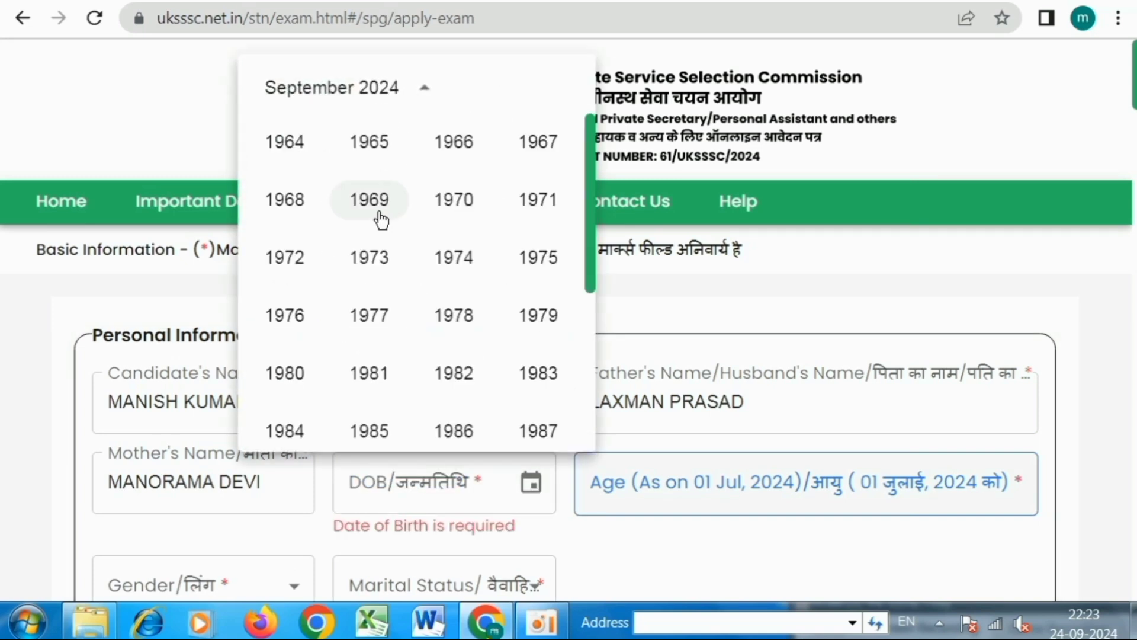
{"action": "scroll", "coordinate": [367, 254], "scroll_direction": "down", "scroll_amount": 4}
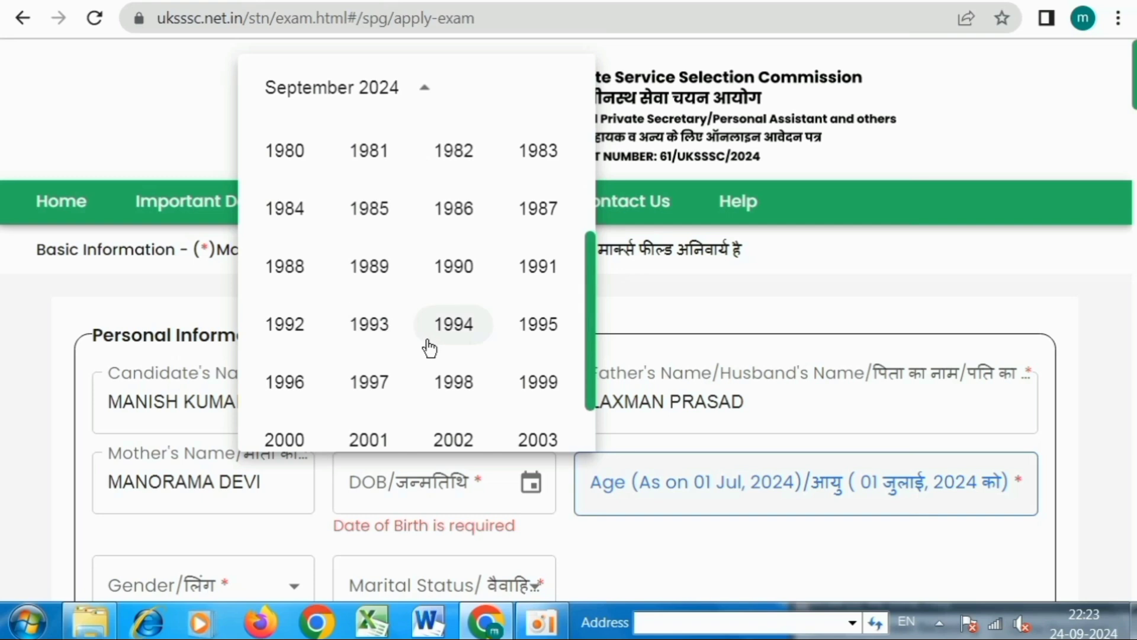
{"action": "left_click", "coordinate": [429, 343]}
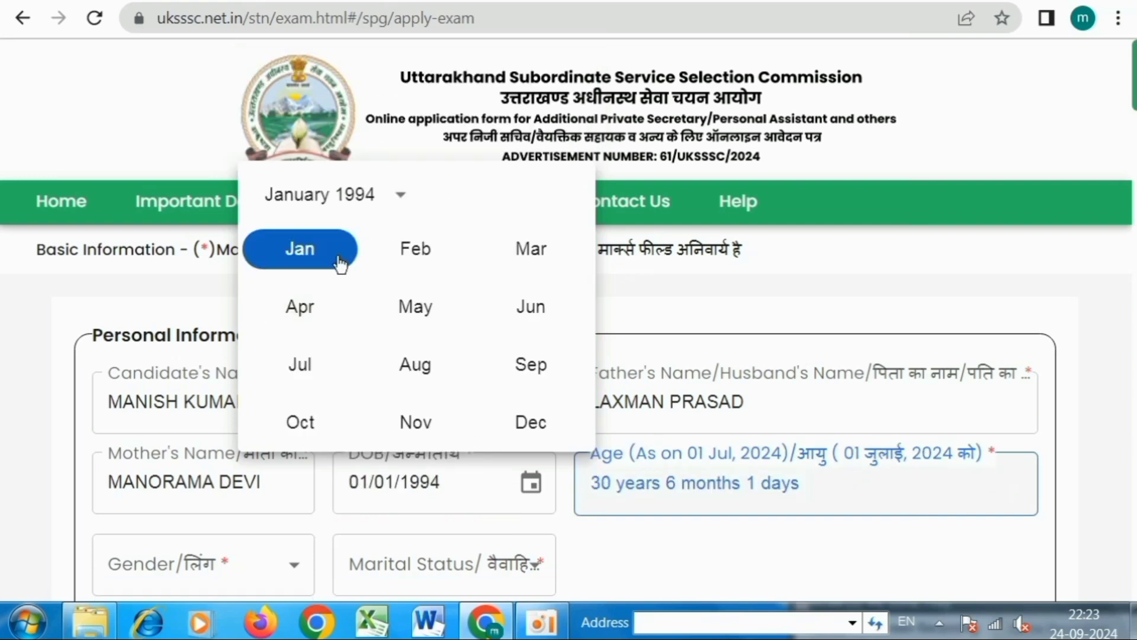
{"action": "left_click", "coordinate": [305, 252]}
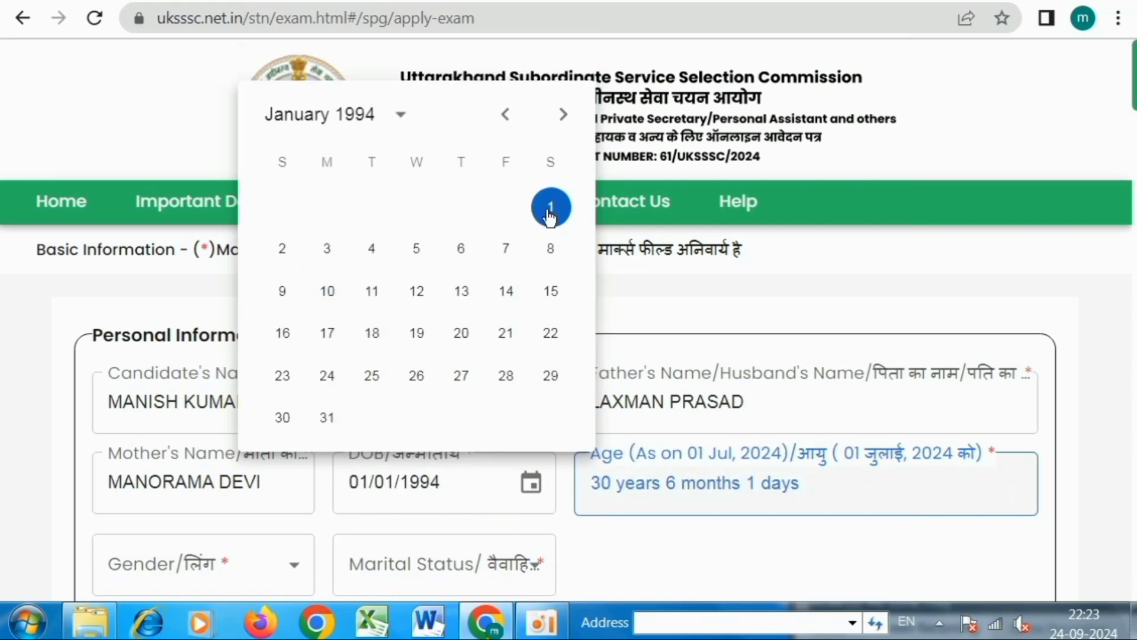
{"action": "left_click", "coordinate": [550, 210]}
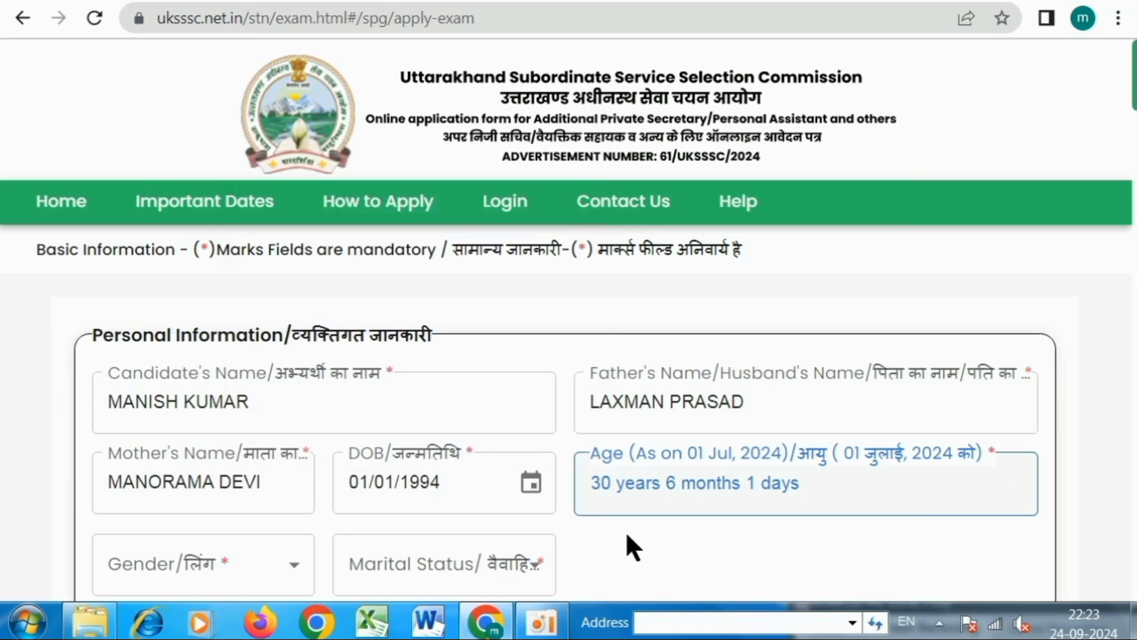
Choose Male in the Gender dropdown and Unmarried in the Marital Status dropdown.
{"action": "scroll", "coordinate": [618, 498], "scroll_direction": "down", "scroll_amount": 2}
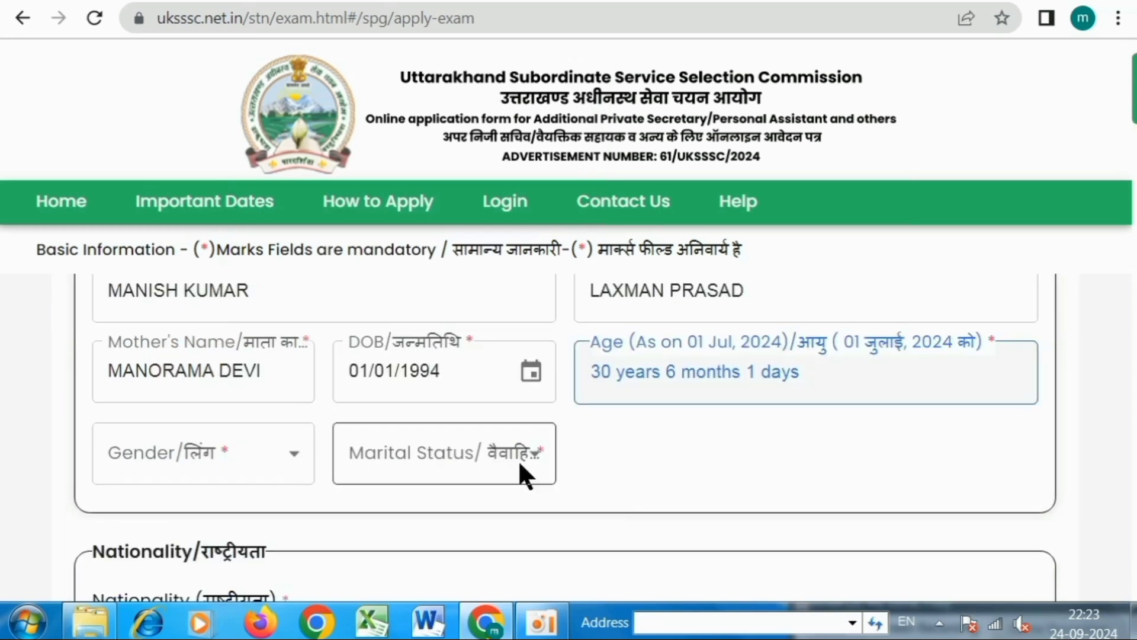
{"action": "left_click", "coordinate": [193, 444]}
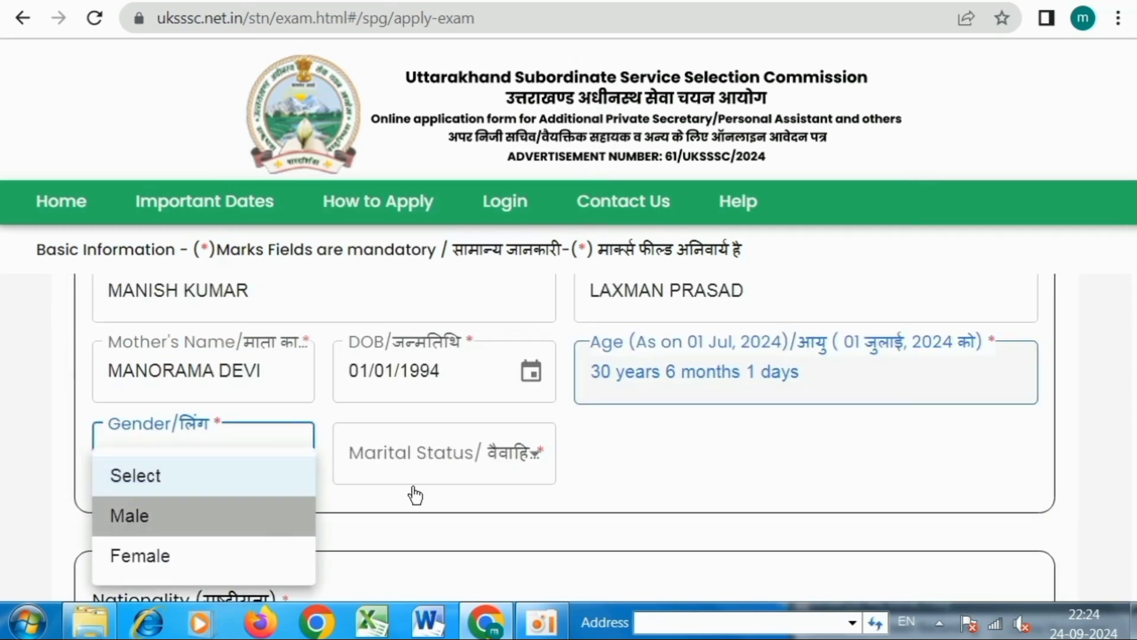
{"action": "left_click", "coordinate": [462, 457]}
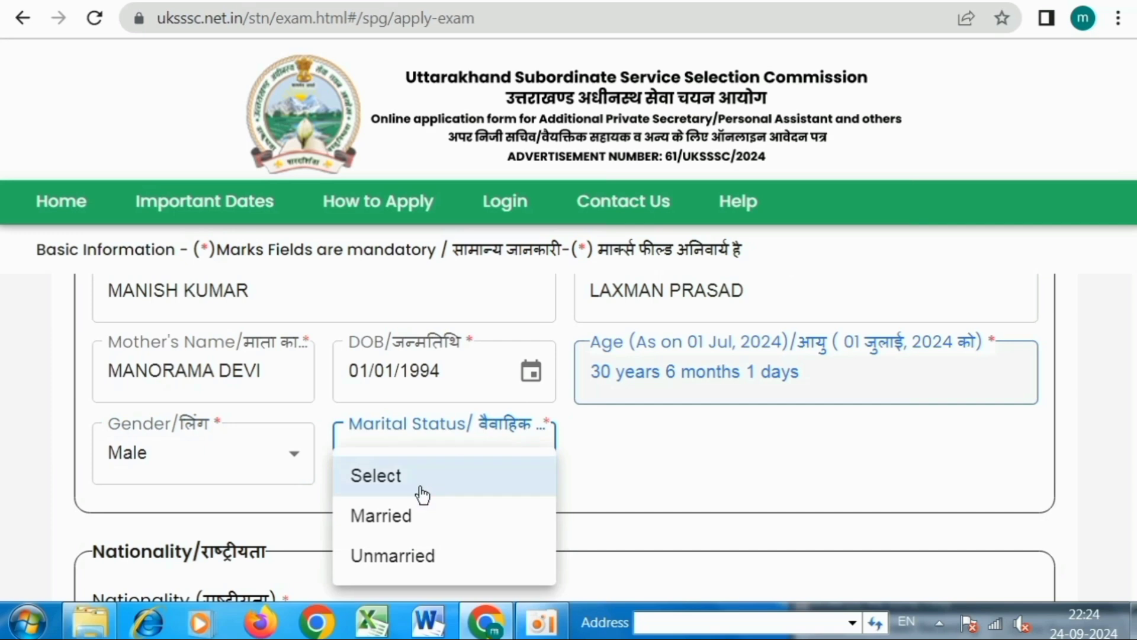
{"action": "left_click", "coordinate": [391, 560]}
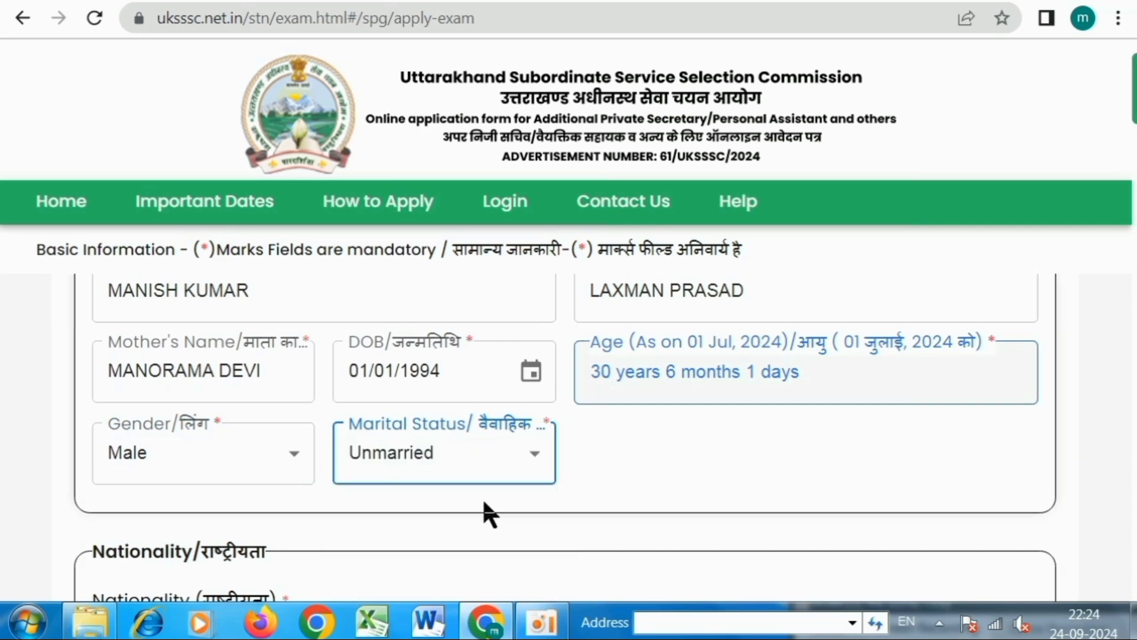
Select the Indian nationality option and move down to the Required Eligibility questions.
{"action": "scroll", "coordinate": [616, 472], "scroll_direction": "down", "scroll_amount": 4}
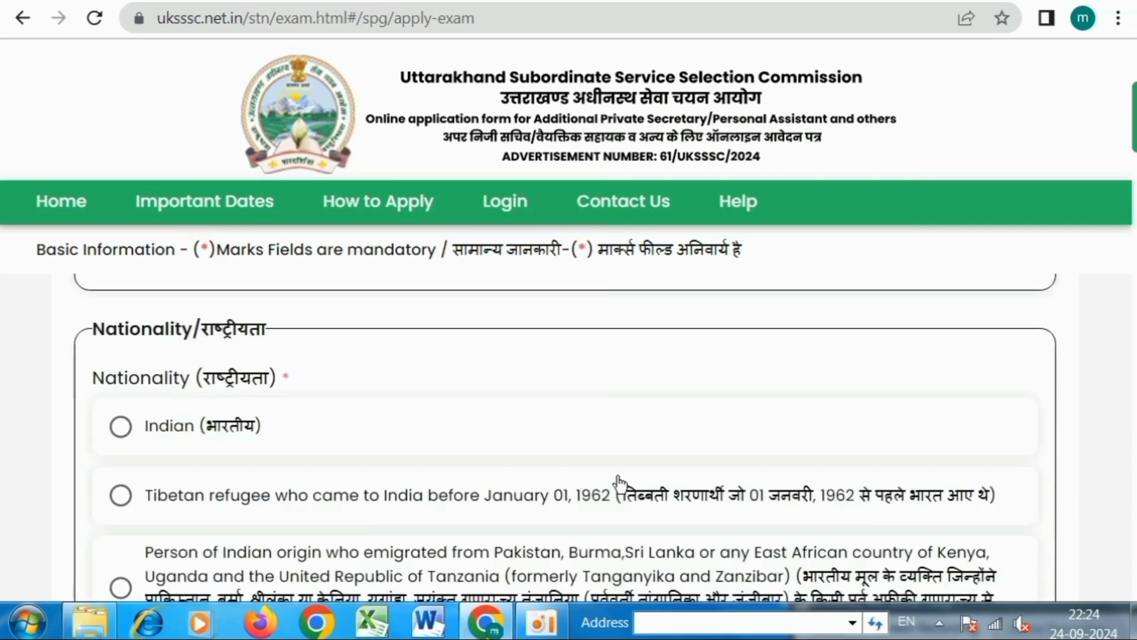
{"action": "left_click", "coordinate": [127, 430]}
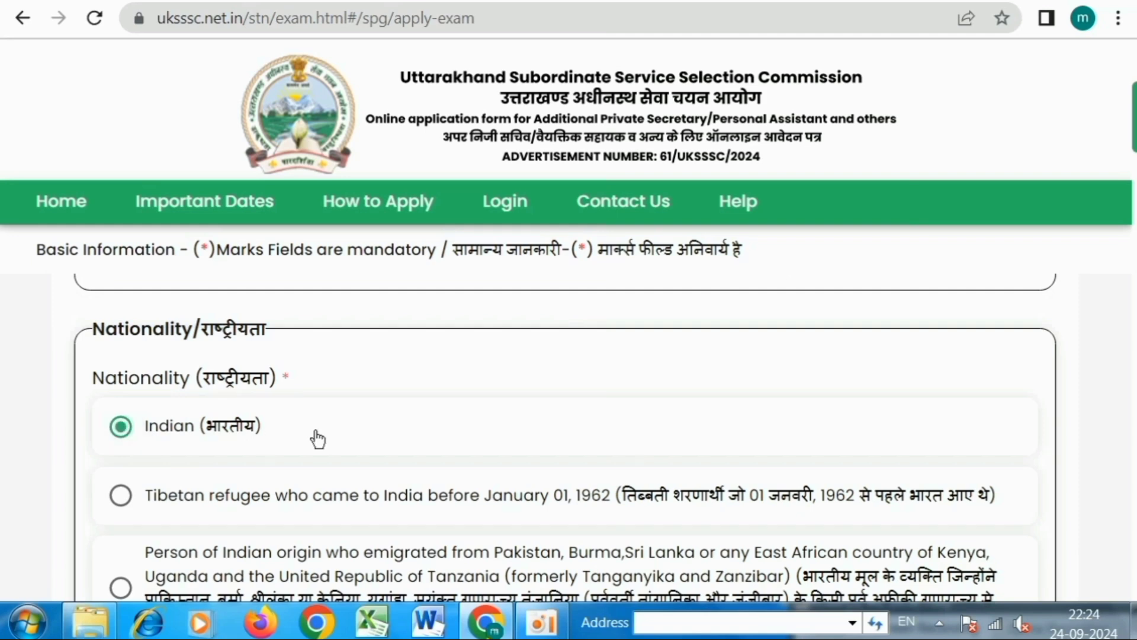
{"action": "scroll", "coordinate": [322, 435], "scroll_direction": "down", "scroll_amount": 4}
{"action": "scroll", "coordinate": [321, 424], "scroll_direction": "down", "scroll_amount": 2}
{"action": "scroll", "coordinate": [321, 425], "scroll_direction": "down", "scroll_amount": 1}
{"action": "scroll", "coordinate": [322, 424], "scroll_direction": "up", "scroll_amount": 1}
Answer No to Employment Office registration and being employed, and Yes to Uttarakhand High School/Intermediate.
{"action": "left_click_drag", "start_coordinate": [114, 379], "coordinate": [359, 388]}
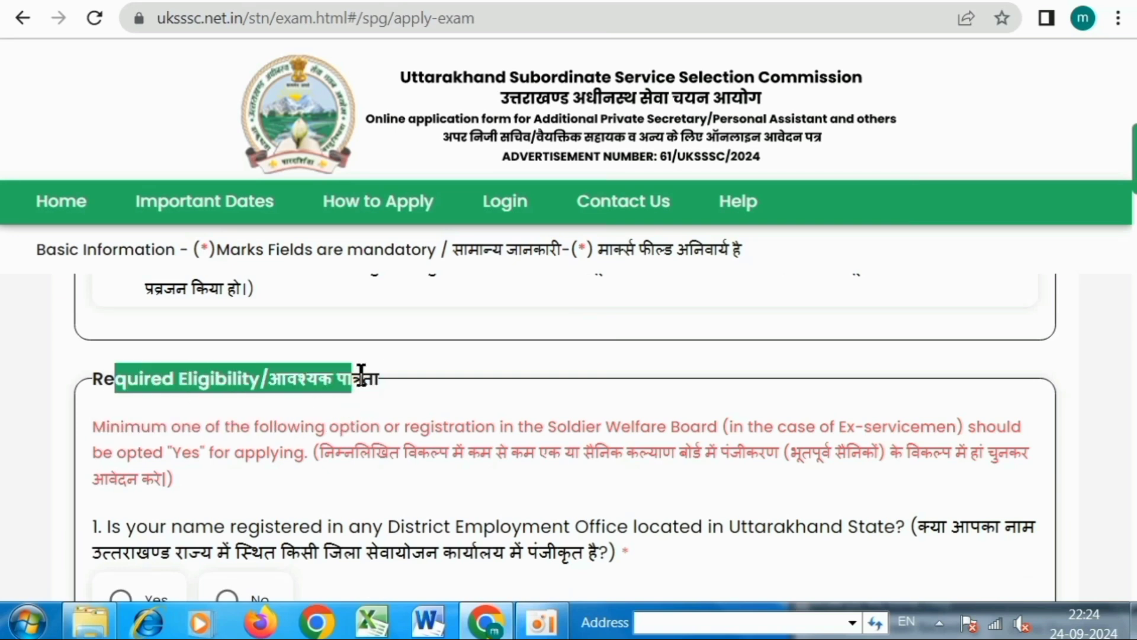
{"action": "left_click", "coordinate": [443, 384]}
{"action": "scroll", "coordinate": [444, 385], "scroll_direction": "down", "scroll_amount": 2}
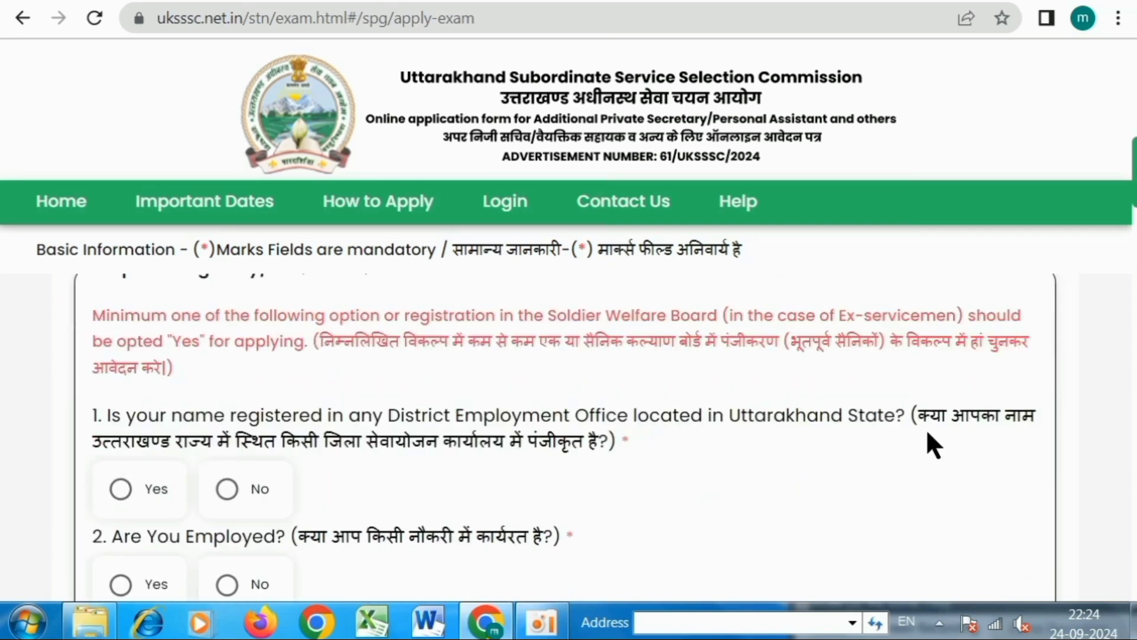
{"action": "left_click_drag", "start_coordinate": [104, 439], "coordinate": [600, 443]}
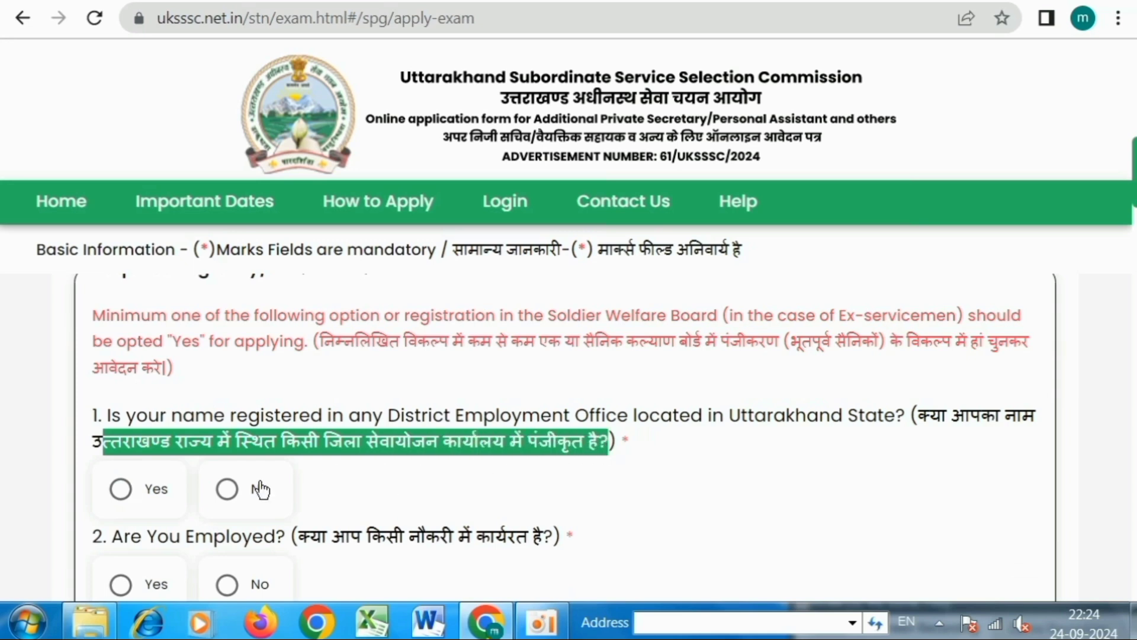
{"action": "left_click", "coordinate": [285, 499]}
{"action": "scroll", "coordinate": [521, 471], "scroll_direction": "down", "scroll_amount": 2}
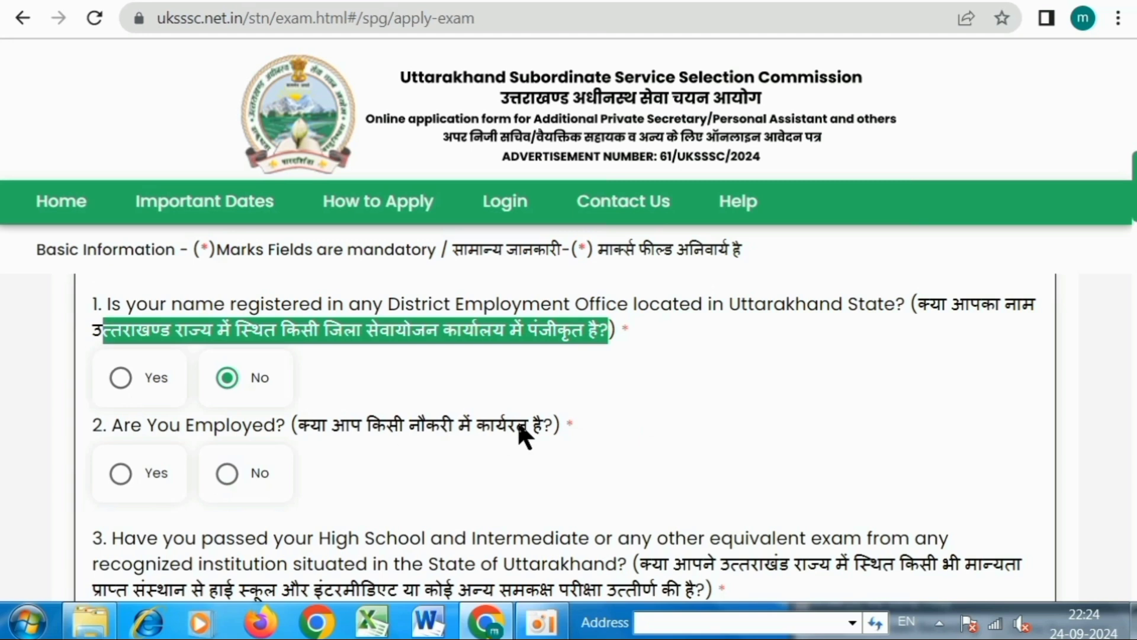
{"action": "left_click_drag", "start_coordinate": [299, 425], "coordinate": [543, 425]}
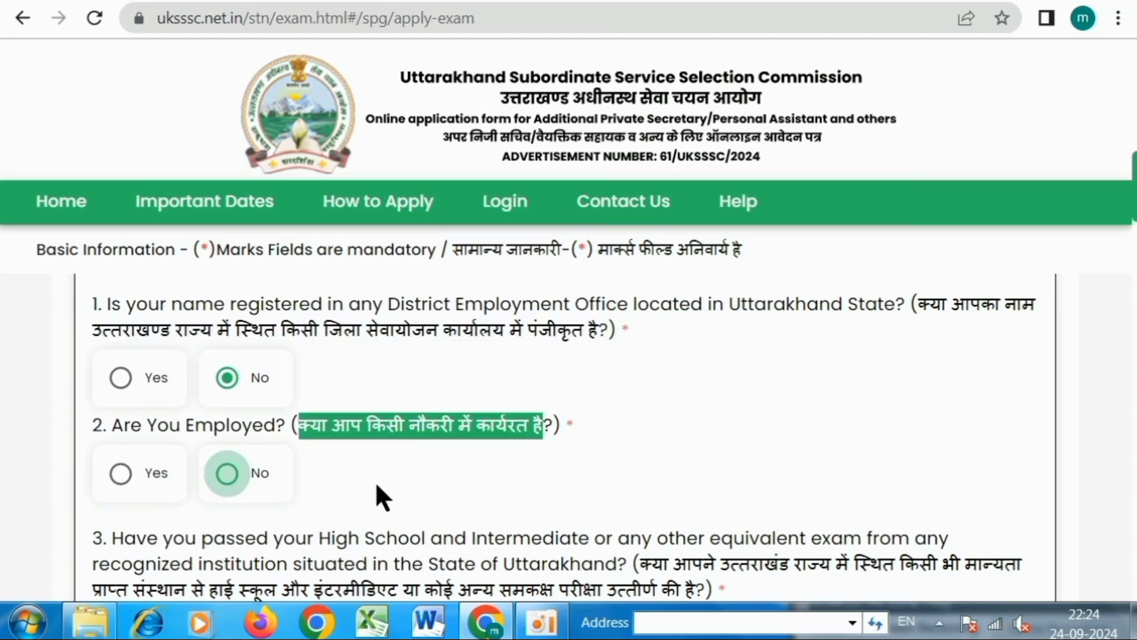
{"action": "scroll", "coordinate": [445, 465], "scroll_direction": "down", "scroll_amount": 2}
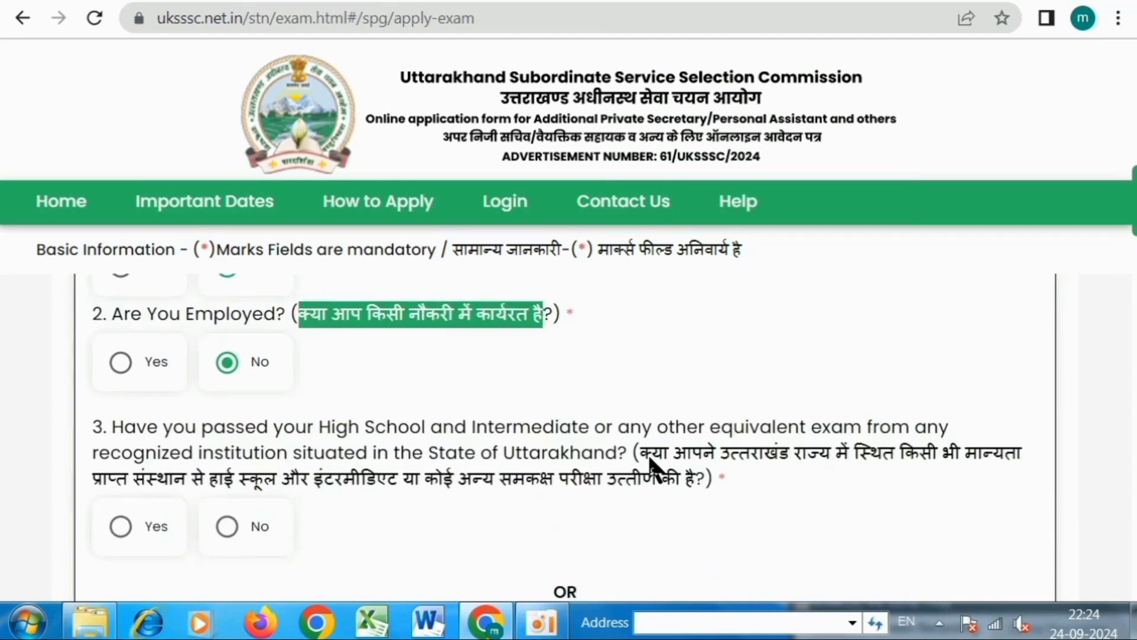
{"action": "left_click_drag", "start_coordinate": [641, 455], "coordinate": [777, 469]}
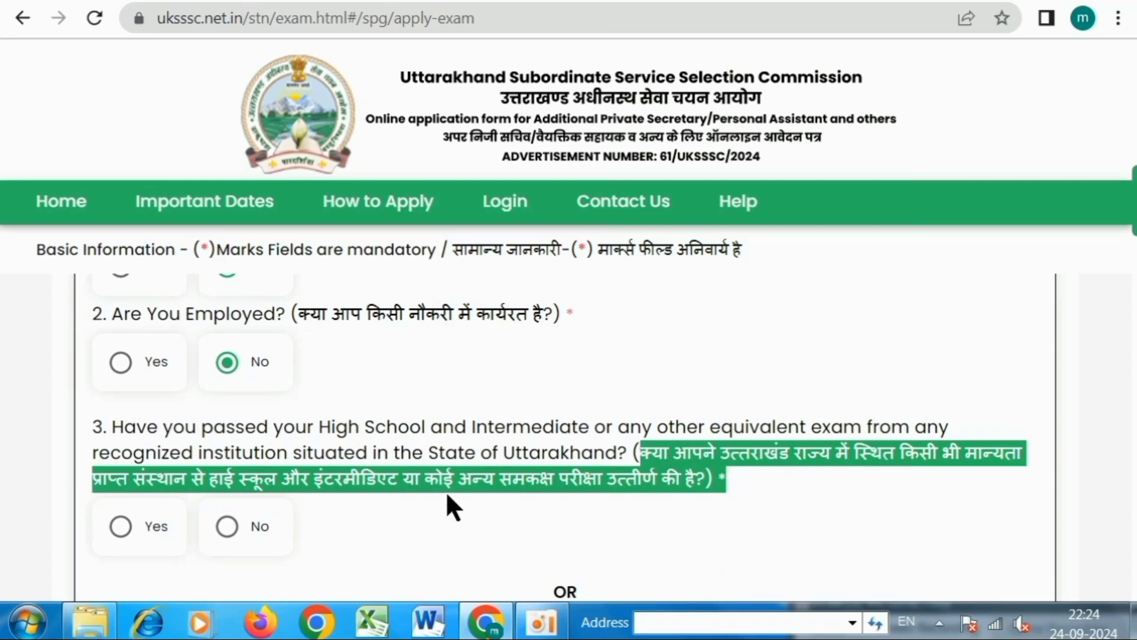
{"action": "left_click", "coordinate": [122, 527]}
{"action": "left_click", "coordinate": [408, 482]}
Answer No to question 4(i) about family in regular Uttarakhand government service.
{"action": "scroll", "coordinate": [408, 485], "scroll_direction": "down", "scroll_amount": 2}
{"action": "scroll", "coordinate": [433, 468], "scroll_direction": "down", "scroll_amount": 4}
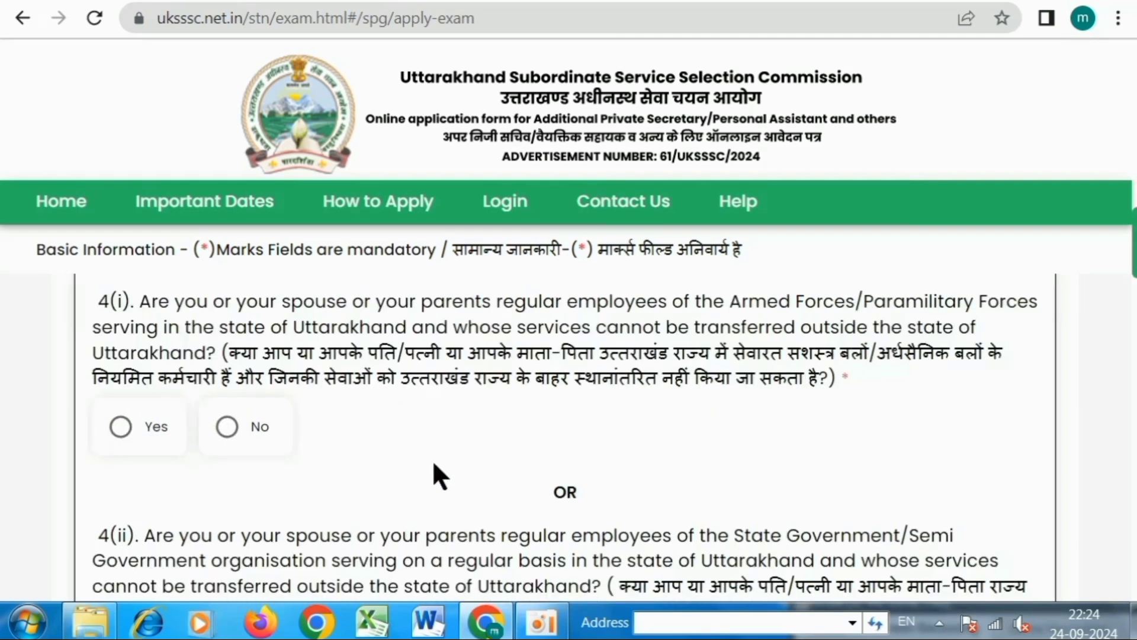
{"action": "scroll", "coordinate": [492, 444], "scroll_direction": "up", "scroll_amount": 2}
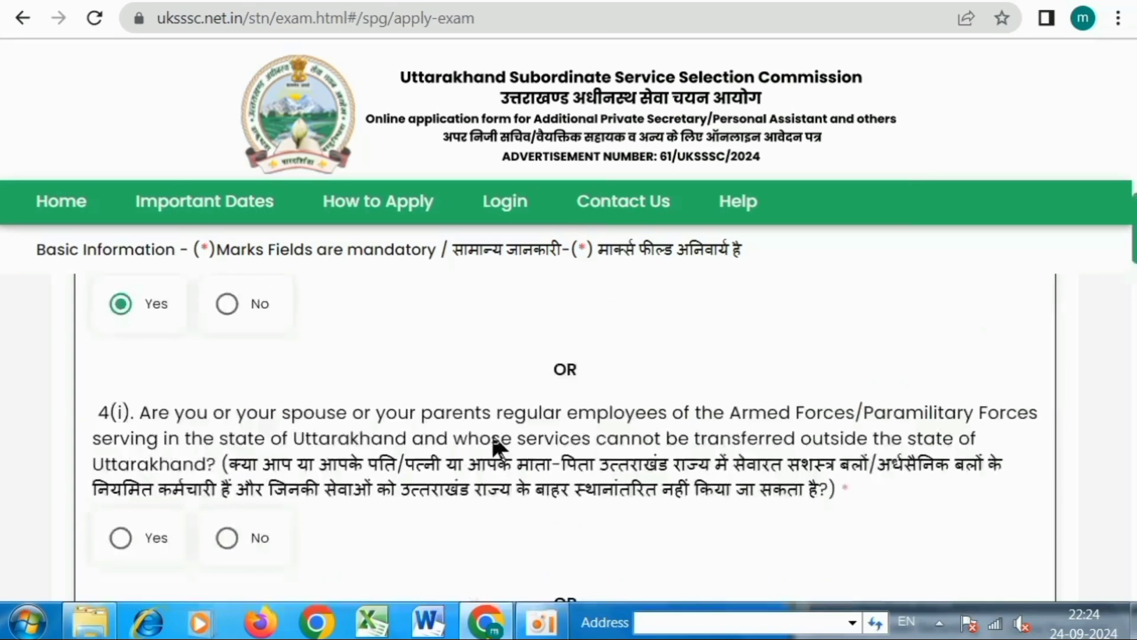
{"action": "scroll", "coordinate": [698, 441], "scroll_direction": "down", "scroll_amount": 2}
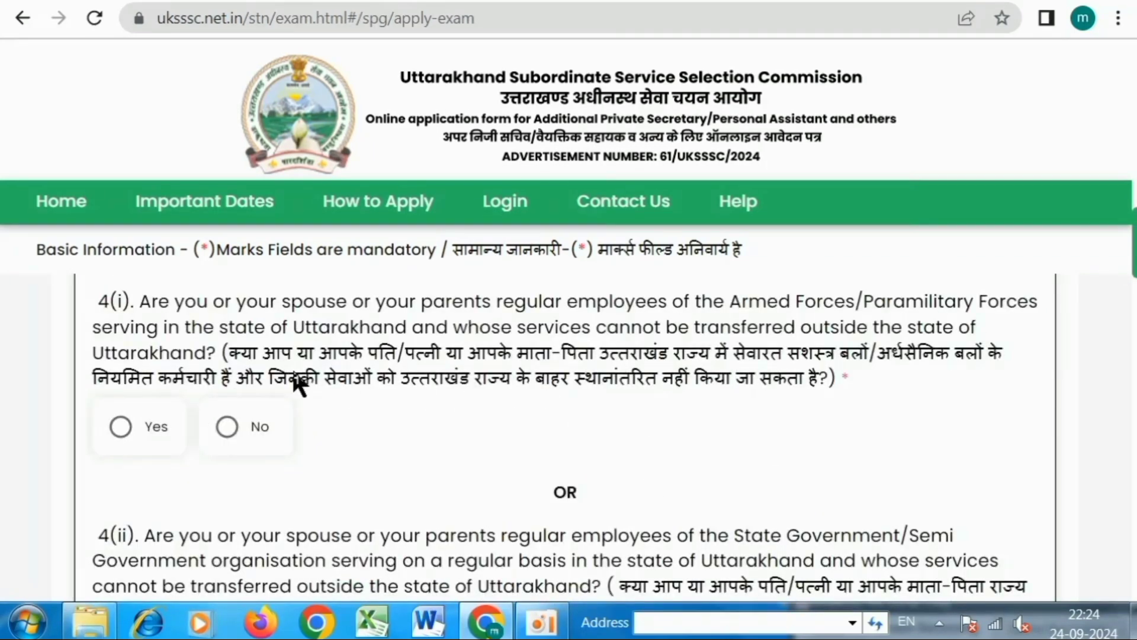
{"action": "left_click_drag", "start_coordinate": [260, 355], "coordinate": [778, 382]}
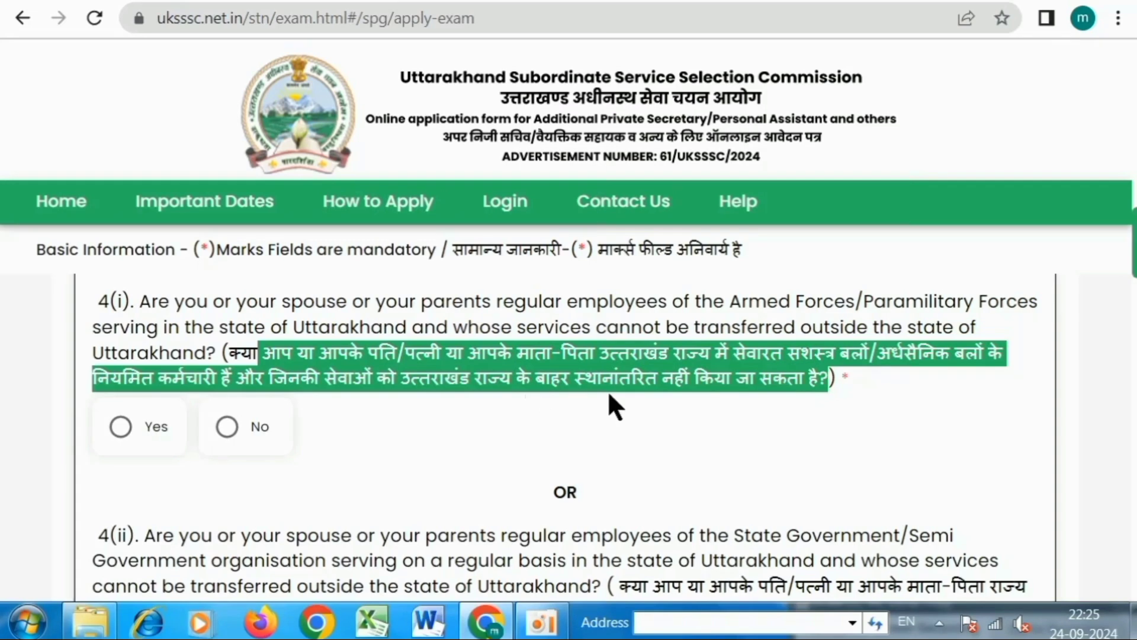
{"action": "left_click", "coordinate": [227, 426]}
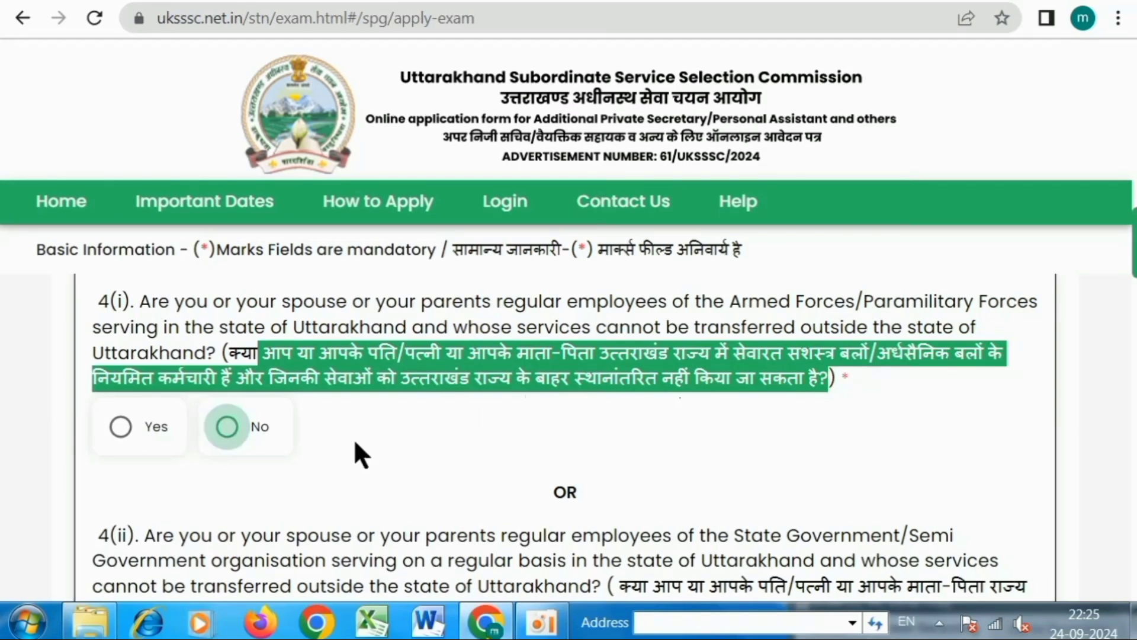
{"action": "left_click", "coordinate": [393, 444]}
Answer No to questions 4(ii) and 4(iii), reaching the Domicile Details section.
{"action": "scroll", "coordinate": [394, 443], "scroll_direction": "down", "scroll_amount": 2}
{"action": "scroll", "coordinate": [408, 453], "scroll_direction": "down", "scroll_amount": 2}
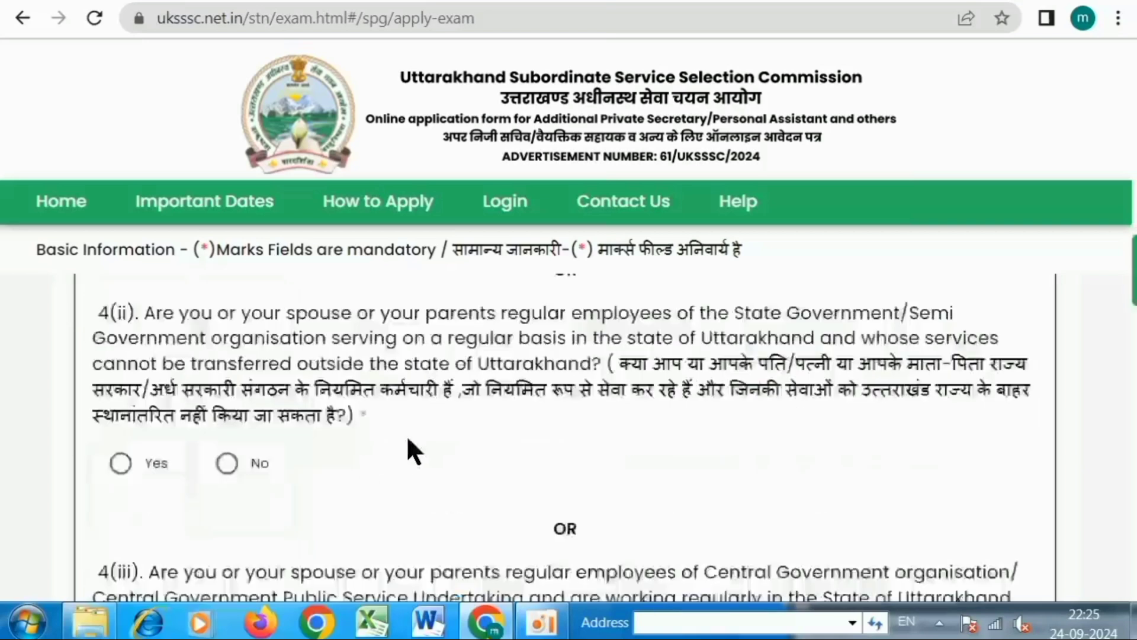
{"action": "left_click", "coordinate": [227, 465]}
{"action": "scroll", "coordinate": [434, 439], "scroll_direction": "down", "scroll_amount": 2}
{"action": "scroll", "coordinate": [435, 439], "scroll_direction": "down", "scroll_amount": 2}
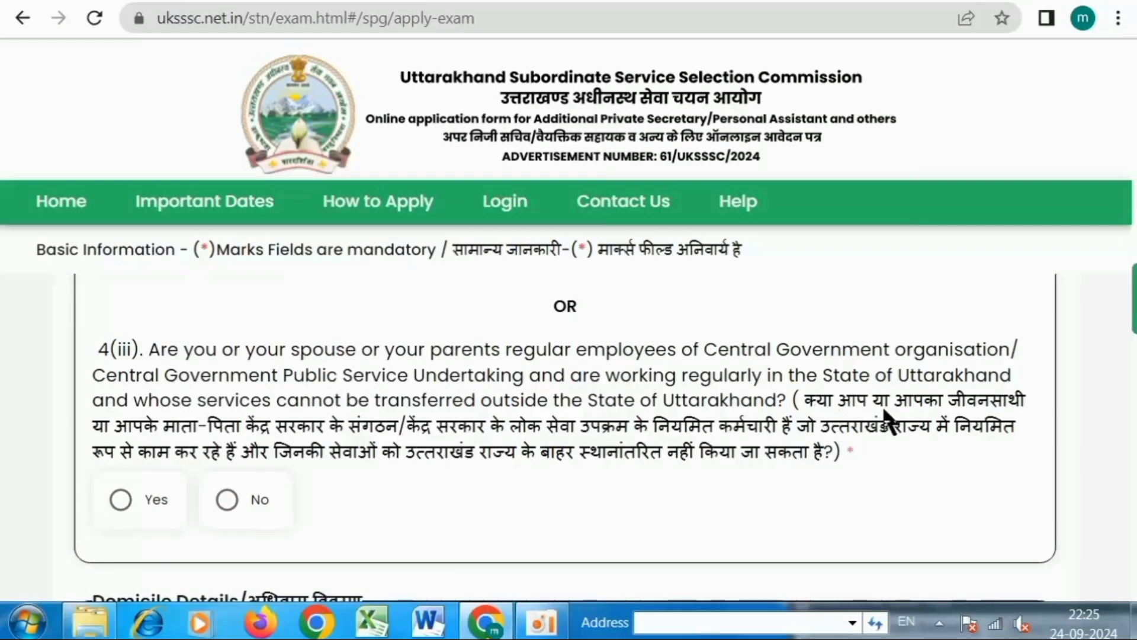
{"action": "left_click", "coordinate": [229, 502]}
{"action": "scroll", "coordinate": [475, 465], "scroll_direction": "down", "scroll_amount": 2}
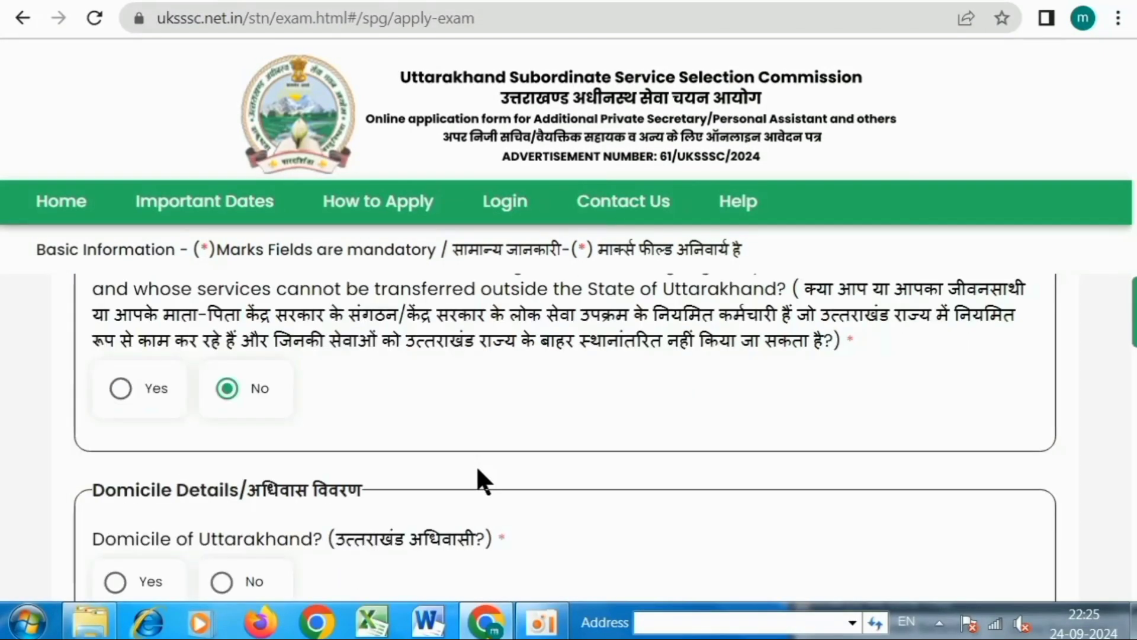
{"action": "scroll", "coordinate": [476, 464], "scroll_direction": "down", "scroll_amount": 2}
{"action": "left_click_drag", "start_coordinate": [322, 421], "coordinate": [475, 424]}
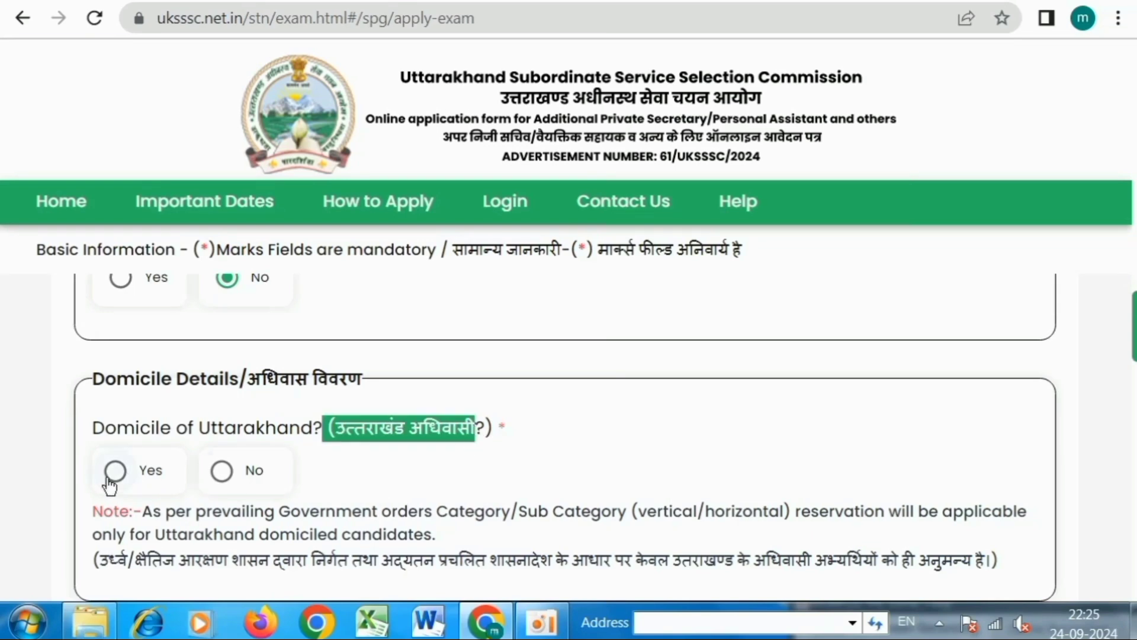
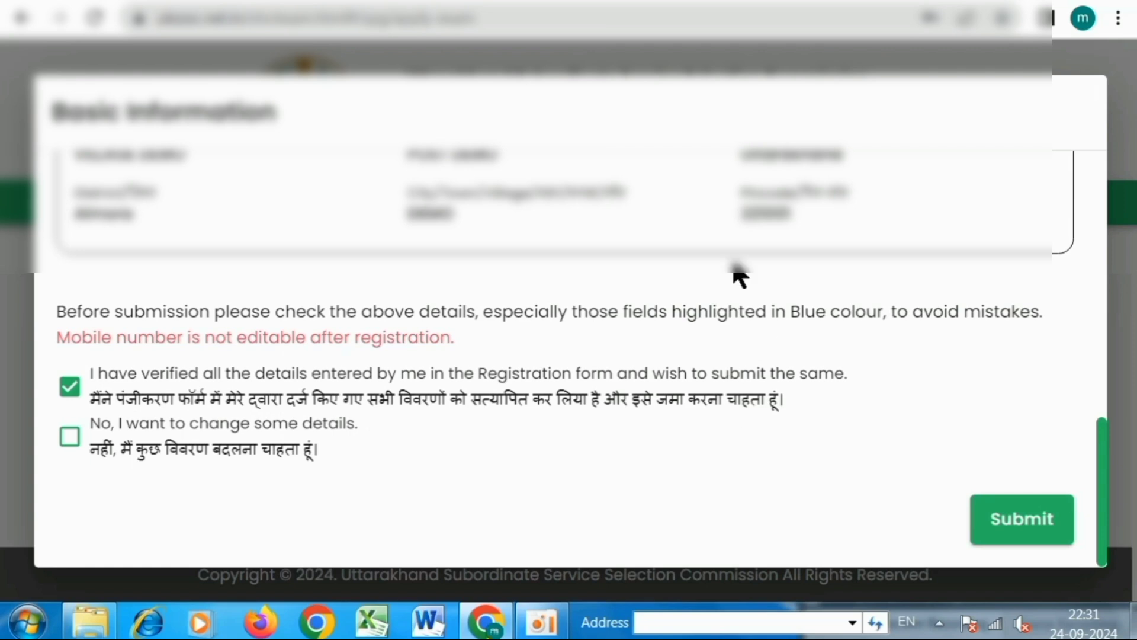
Confirm the registration details as verified and submit, reaching the primary-registration-completed message.
{"action": "left_click", "coordinate": [70, 438]}
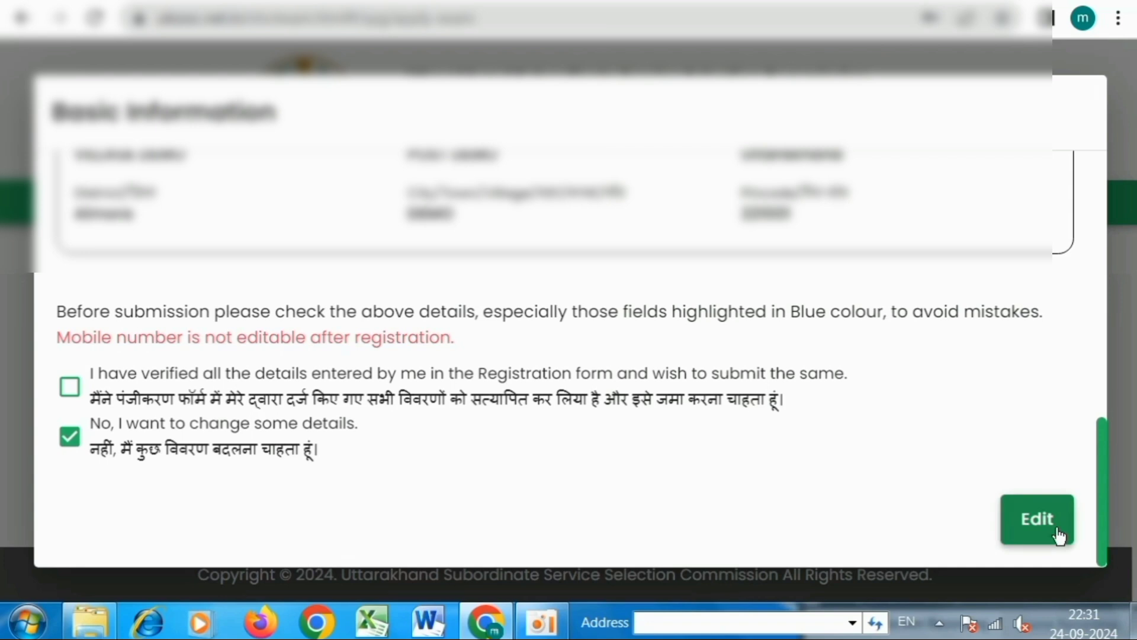
{"action": "left_click", "coordinate": [70, 387]}
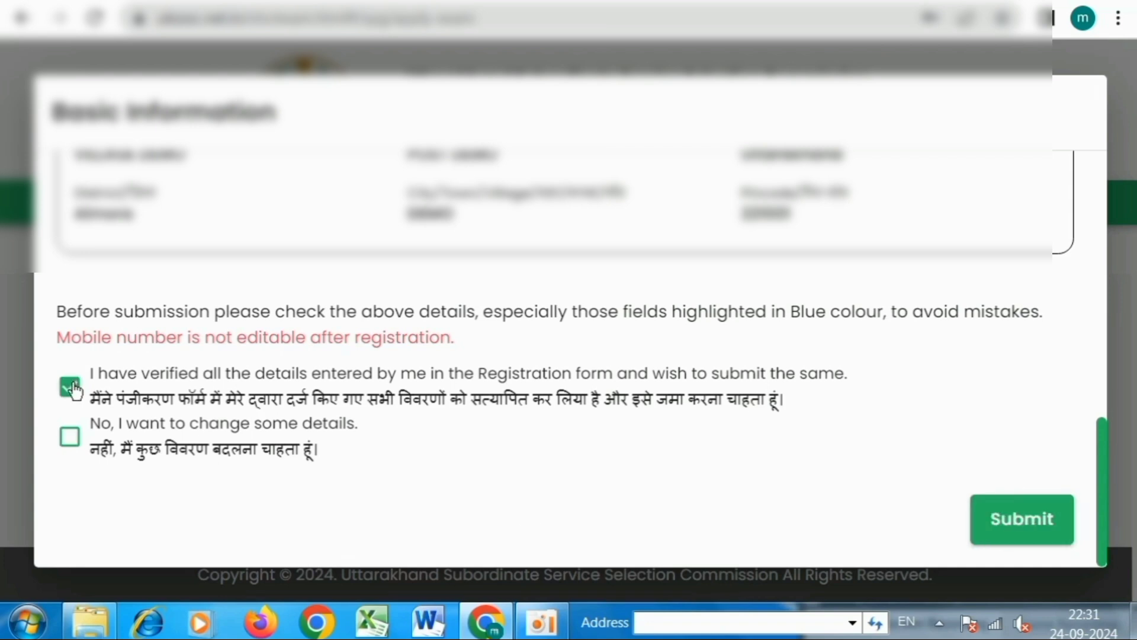
{"action": "left_click", "coordinate": [1014, 538]}
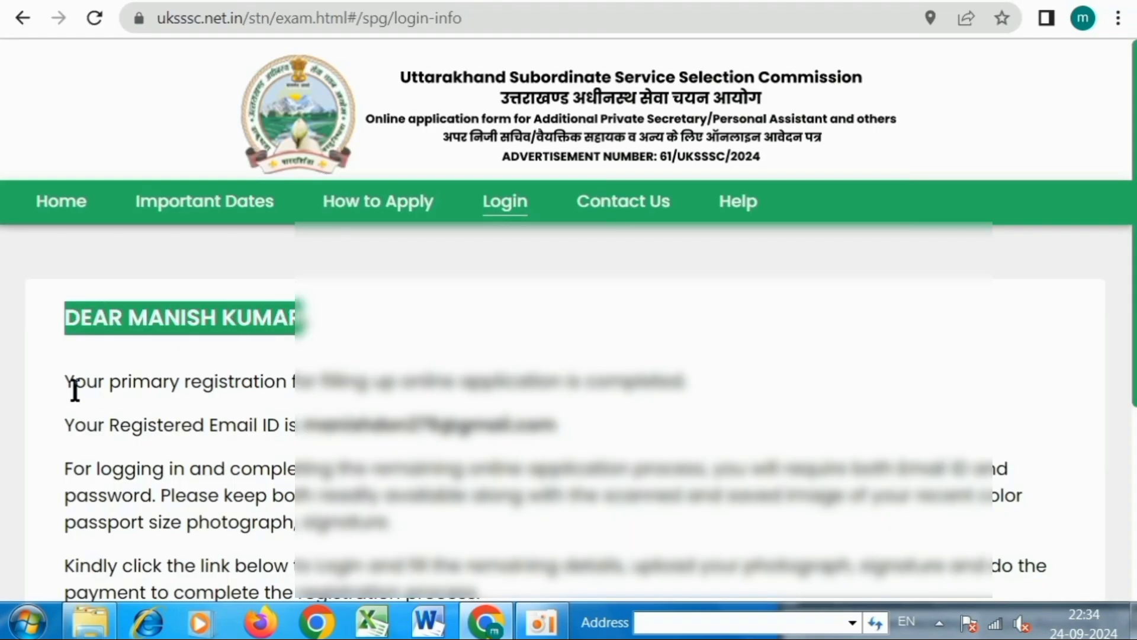
{"action": "left_click_drag", "start_coordinate": [74, 391], "coordinate": [679, 388]}
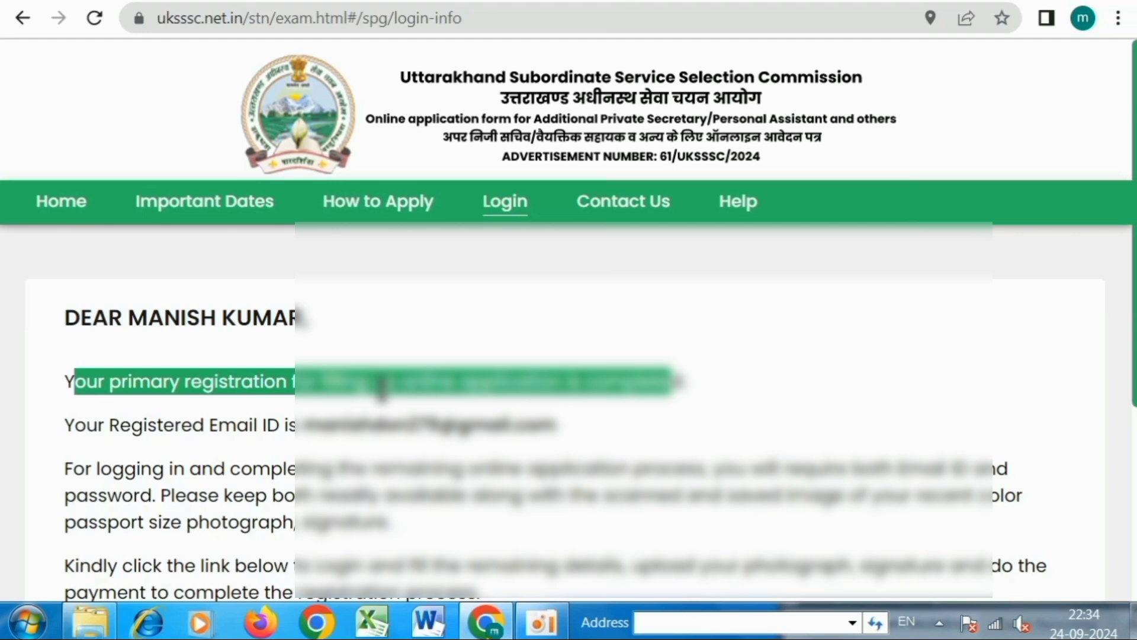
Note the registered email on the confirmation page and go to the login page.
{"action": "left_click", "coordinate": [380, 387]}
{"action": "left_click_drag", "start_coordinate": [294, 427], "coordinate": [556, 425]}
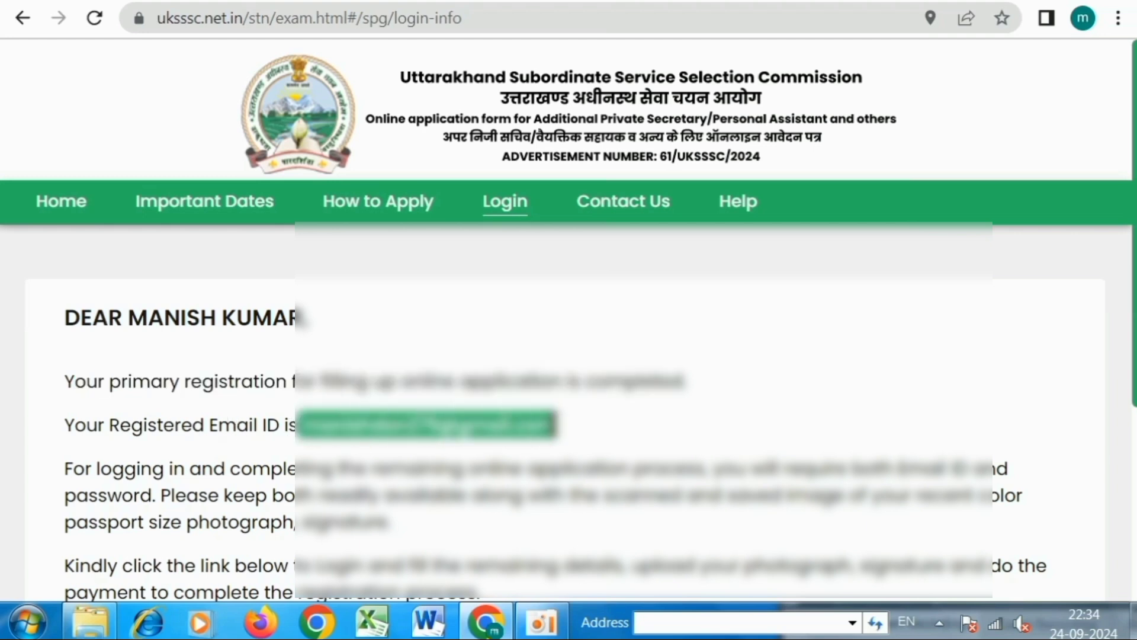
{"action": "left_click", "coordinate": [594, 427]}
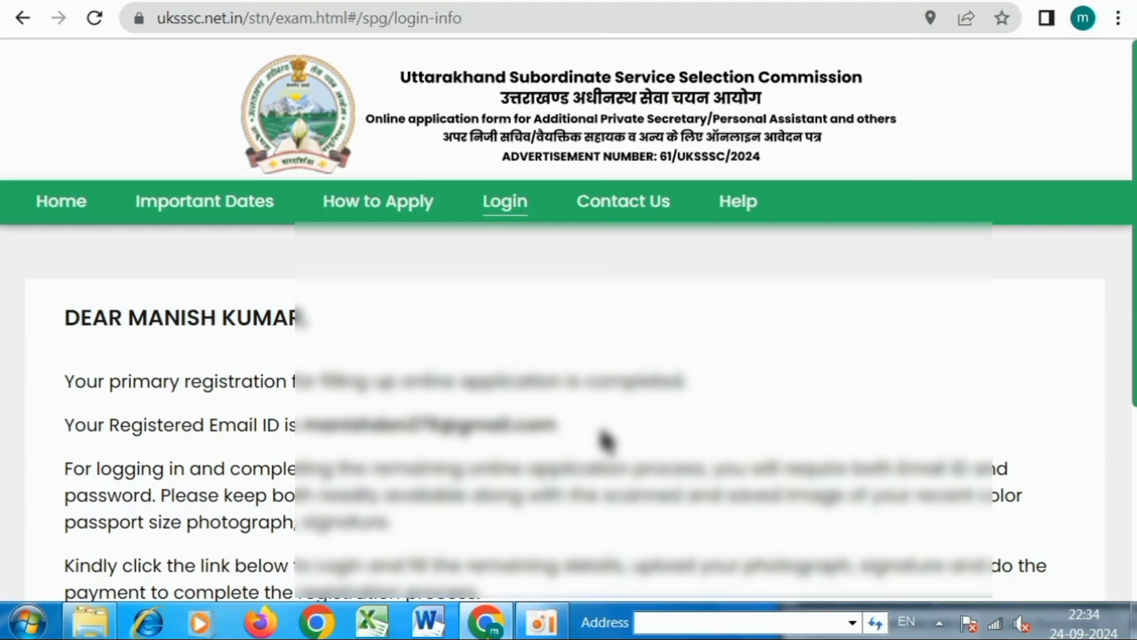
{"action": "scroll", "coordinate": [605, 439], "scroll_direction": "down", "scroll_amount": 5}
{"action": "left_click", "coordinate": [578, 438]}
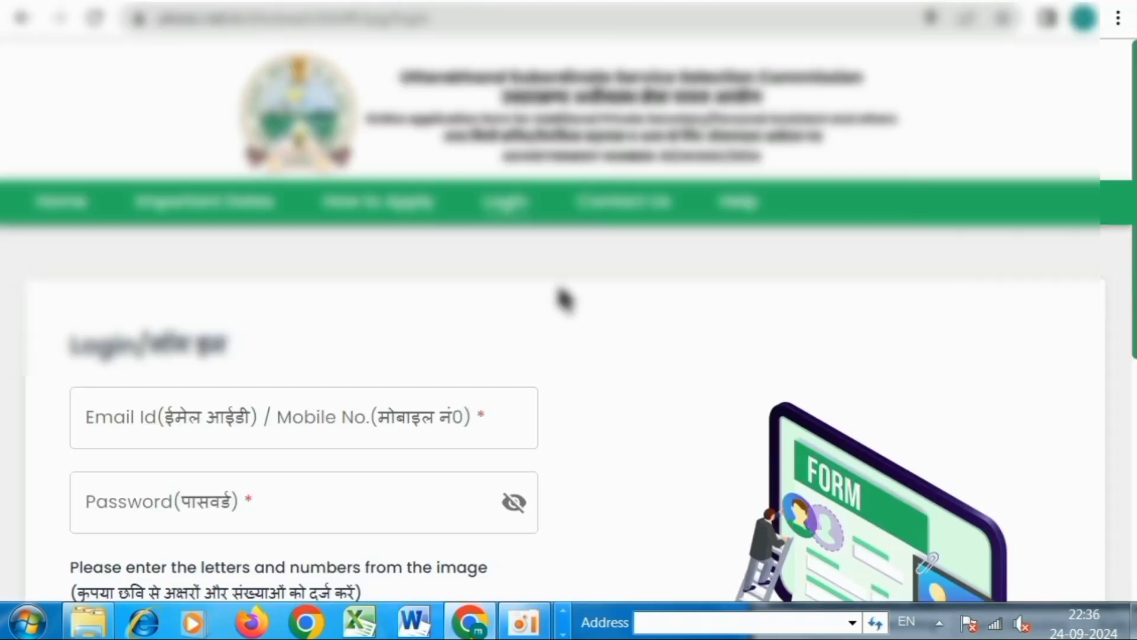
Fill in the email or mobile number, the password and the captcha on the login form.
{"action": "scroll", "coordinate": [560, 299], "scroll_direction": "down", "scroll_amount": 2}
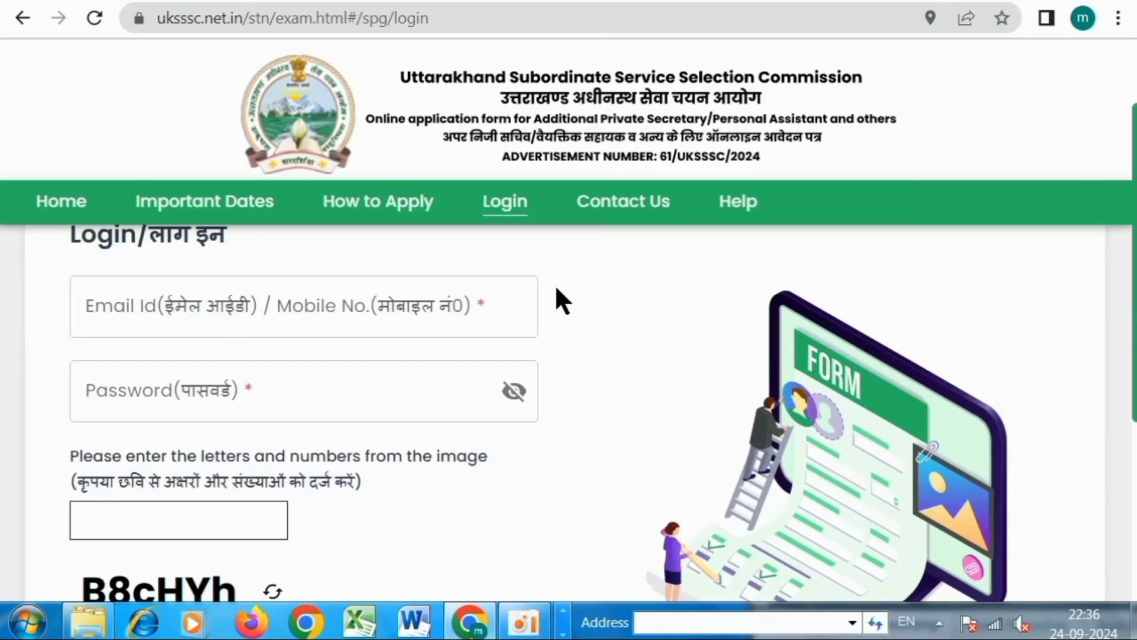
{"action": "left_click", "coordinate": [246, 303]}
{"action": "left_click", "coordinate": [148, 398]}
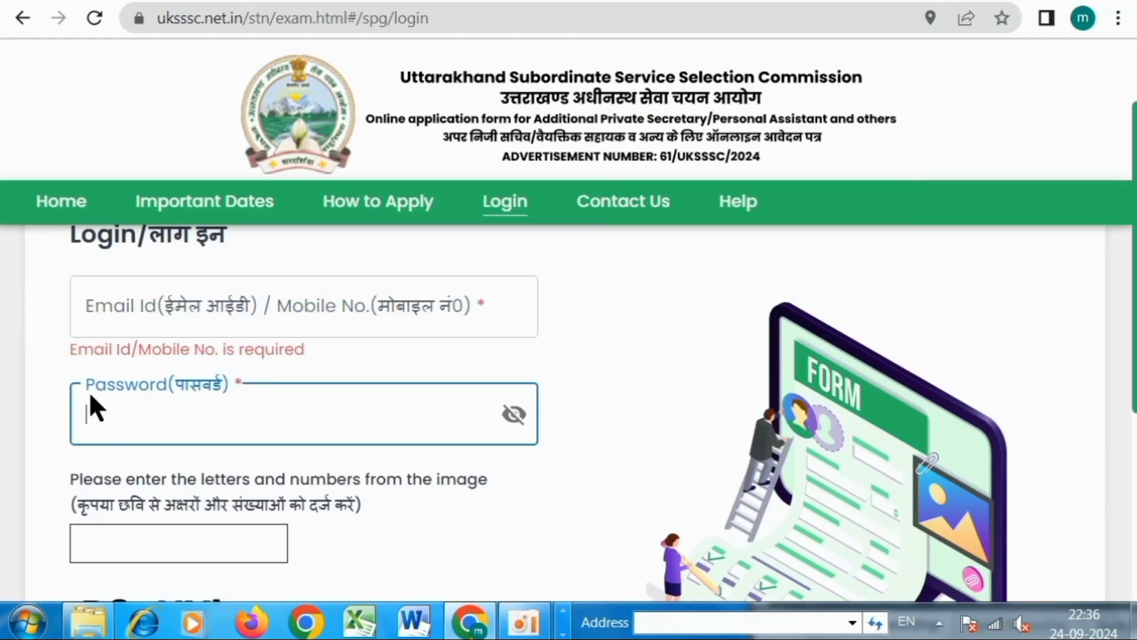
{"action": "scroll", "coordinate": [202, 424], "scroll_direction": "down", "scroll_amount": 3}
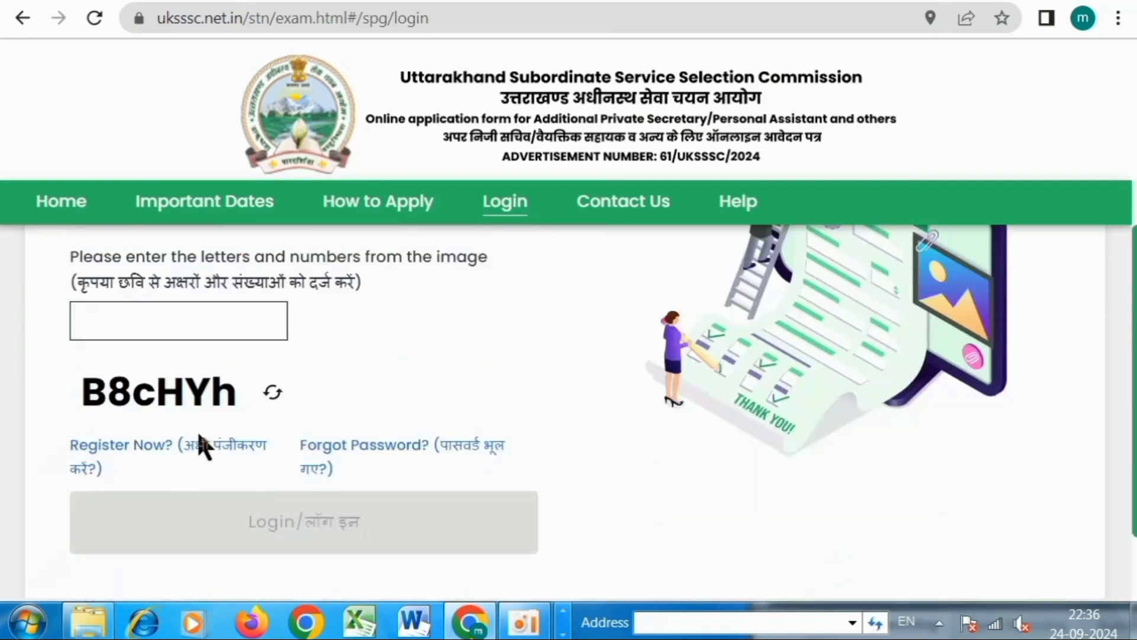
{"action": "left_click", "coordinate": [126, 324]}
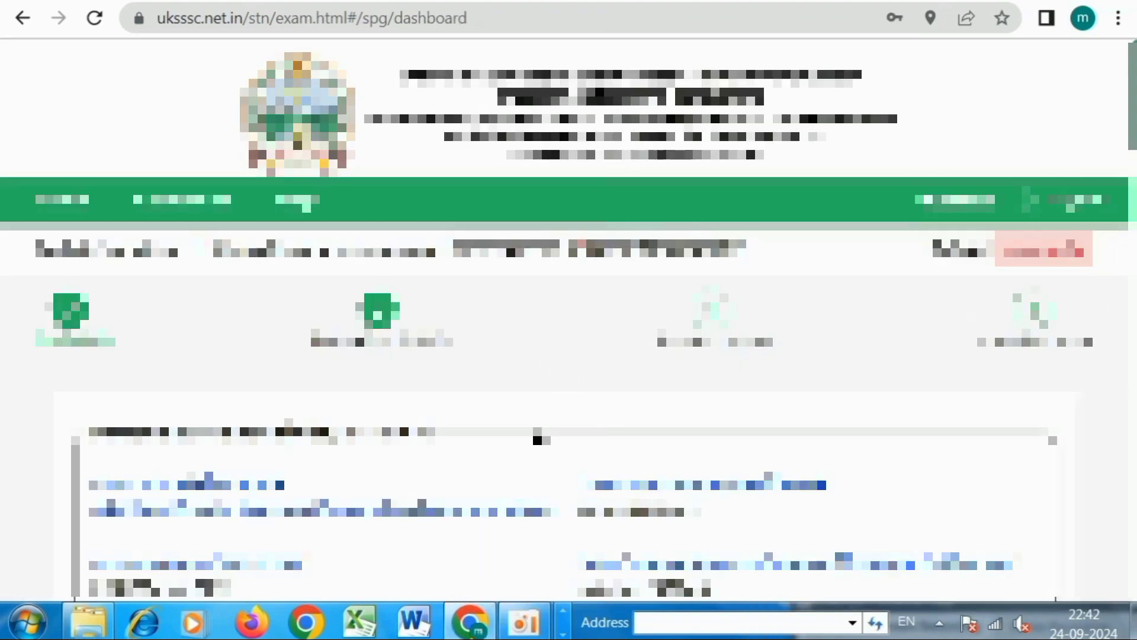
{"action": "scroll", "coordinate": [537, 439], "scroll_direction": "down", "scroll_amount": 5}
{"action": "scroll", "coordinate": [545, 439], "scroll_direction": "down", "scroll_amount": 3}
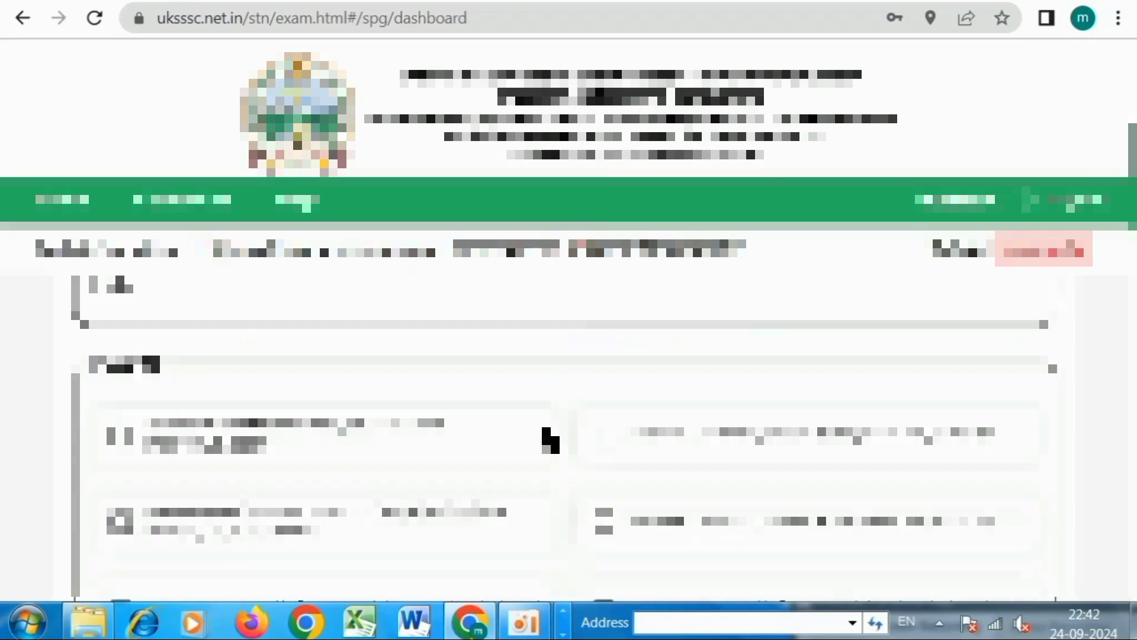
{"action": "scroll", "coordinate": [549, 437], "scroll_direction": "down", "scroll_amount": 1}
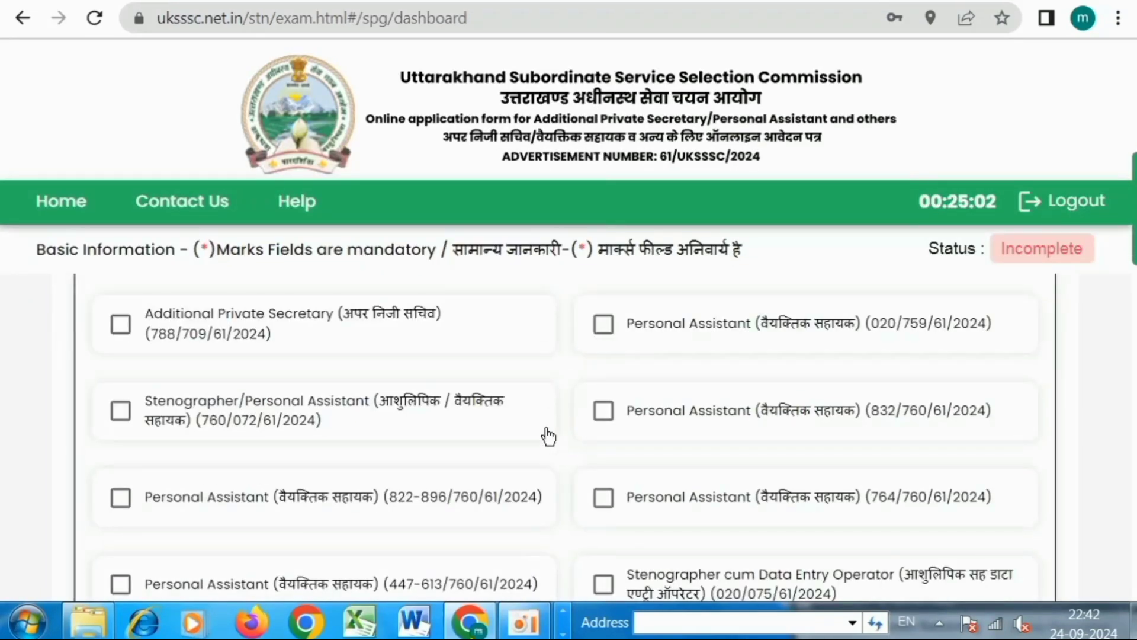
{"action": "scroll", "coordinate": [464, 408], "scroll_direction": "up", "scroll_amount": 2}
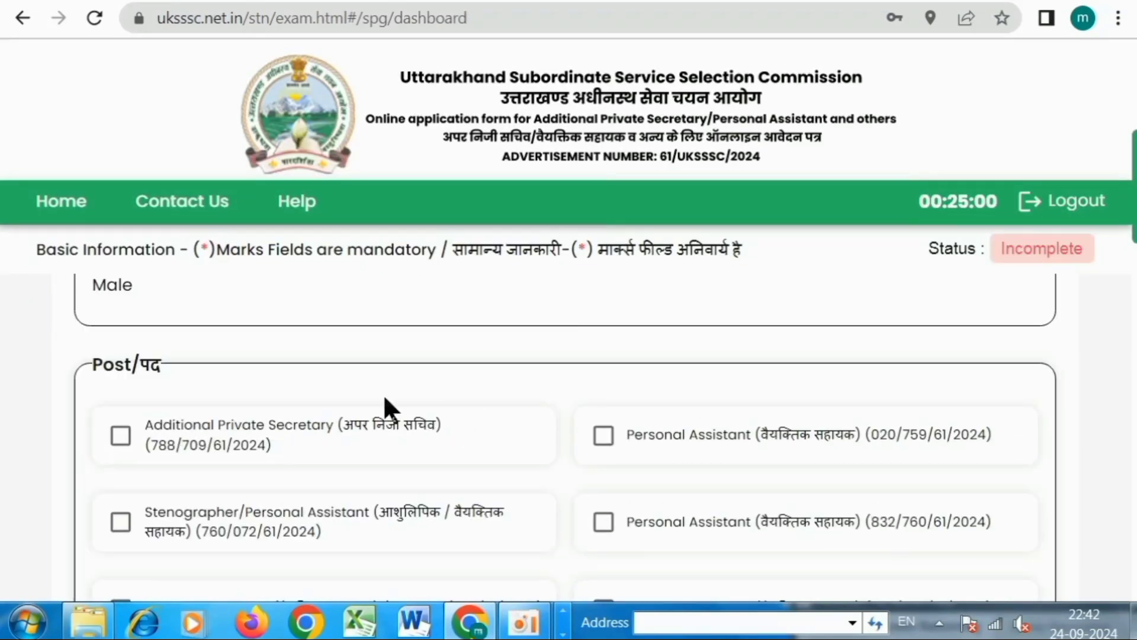
{"action": "left_click_drag", "start_coordinate": [94, 361], "coordinate": [158, 362]}
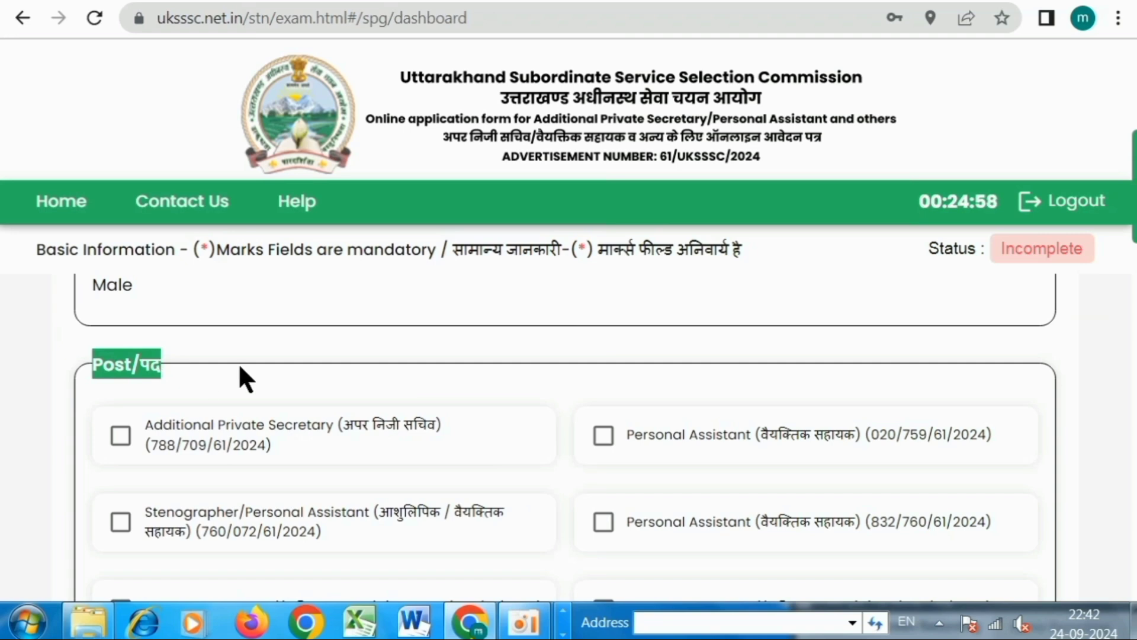
{"action": "left_click", "coordinate": [555, 438]}
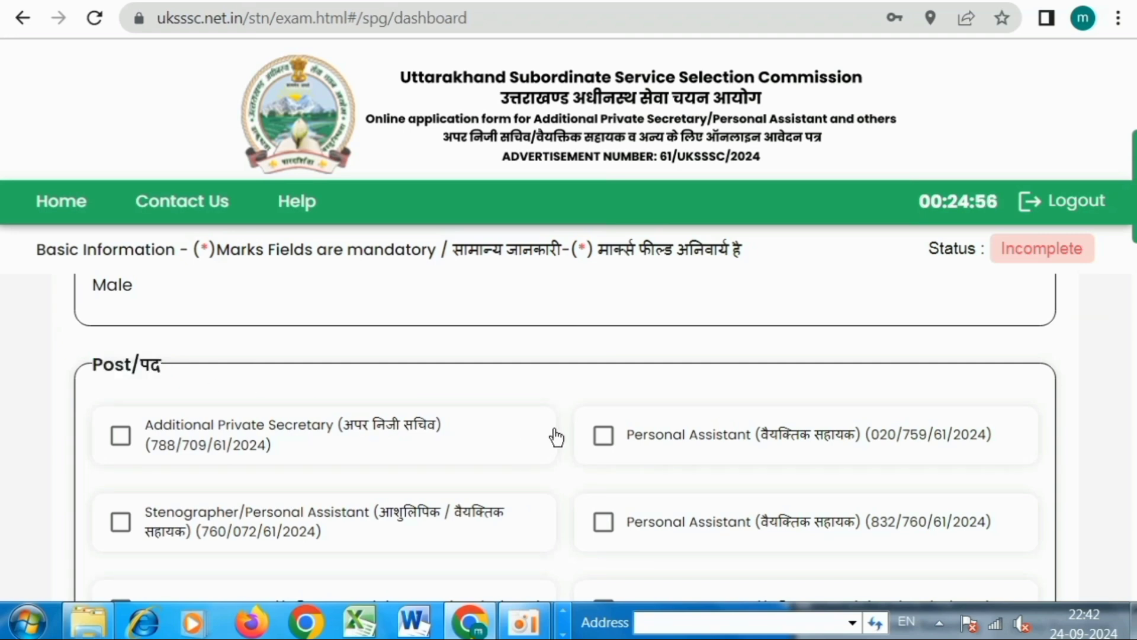
{"action": "left_click", "coordinate": [381, 436]}
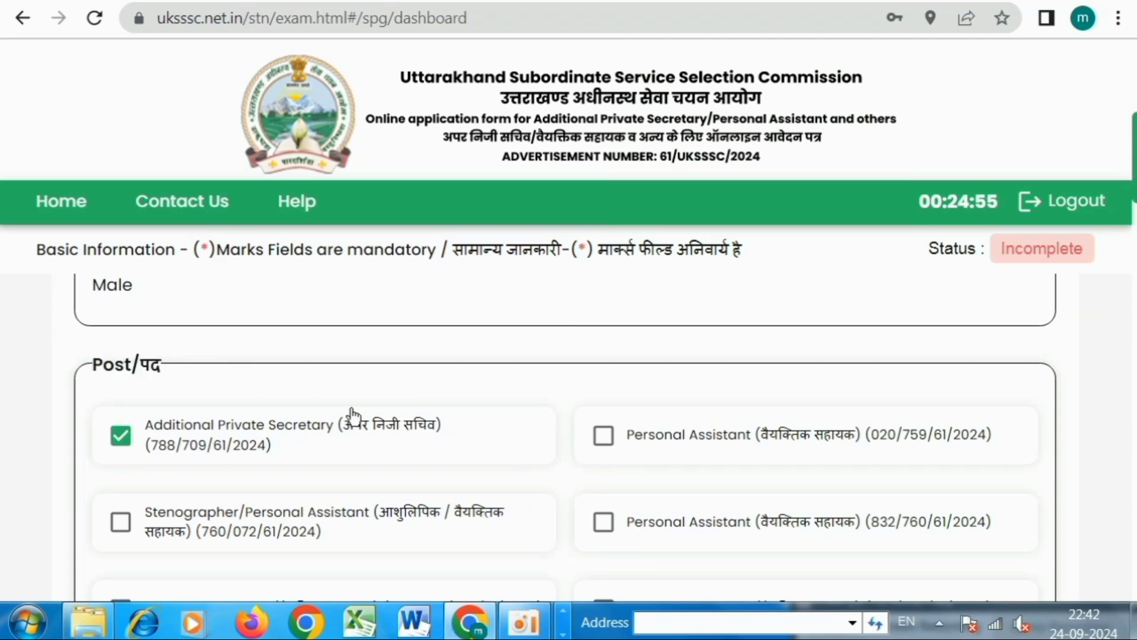
{"action": "left_click", "coordinate": [120, 439]}
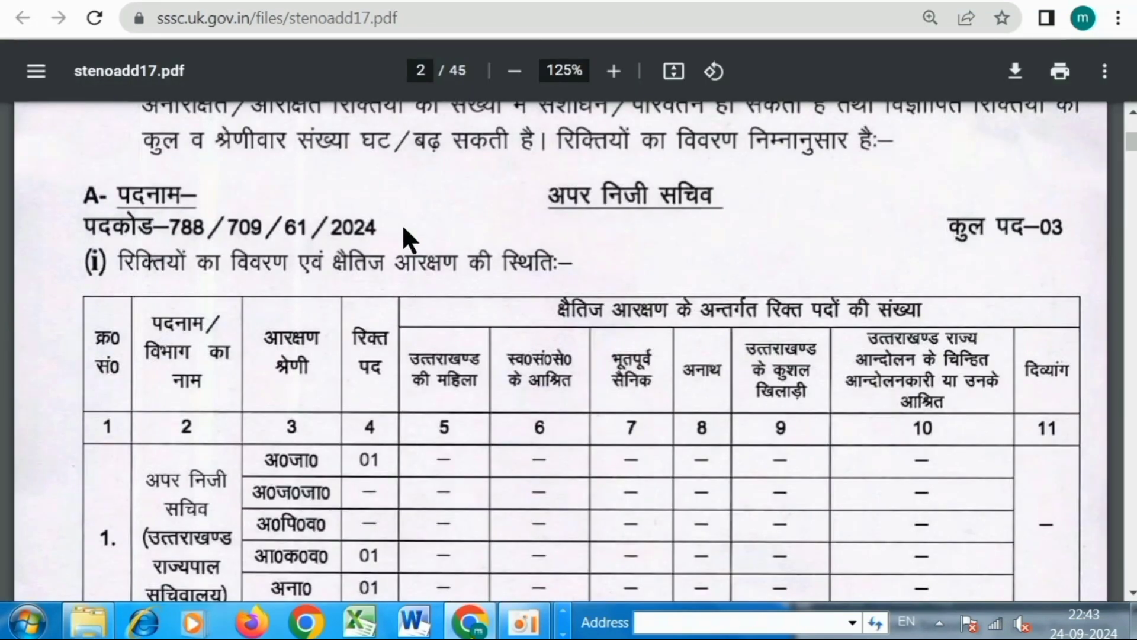
{"action": "scroll", "coordinate": [401, 225], "scroll_direction": "down", "scroll_amount": 2}
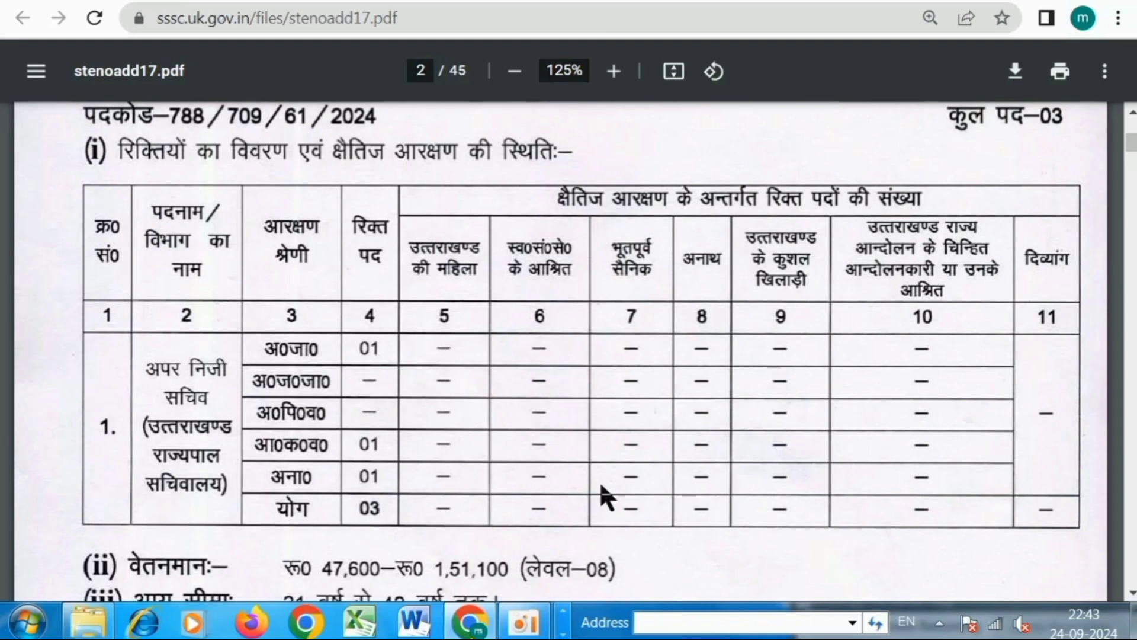
{"action": "scroll", "coordinate": [554, 437], "scroll_direction": "down", "scroll_amount": 4}
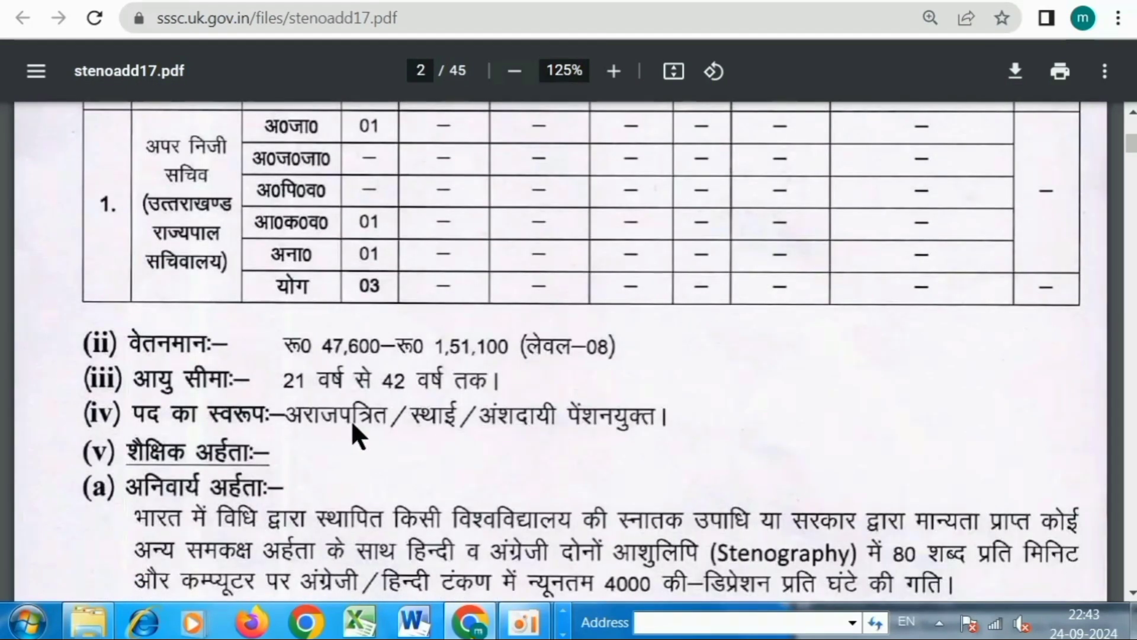
{"action": "scroll", "coordinate": [352, 418], "scroll_direction": "down", "scroll_amount": 1}
{"action": "scroll", "coordinate": [353, 411], "scroll_direction": "down", "scroll_amount": 3}
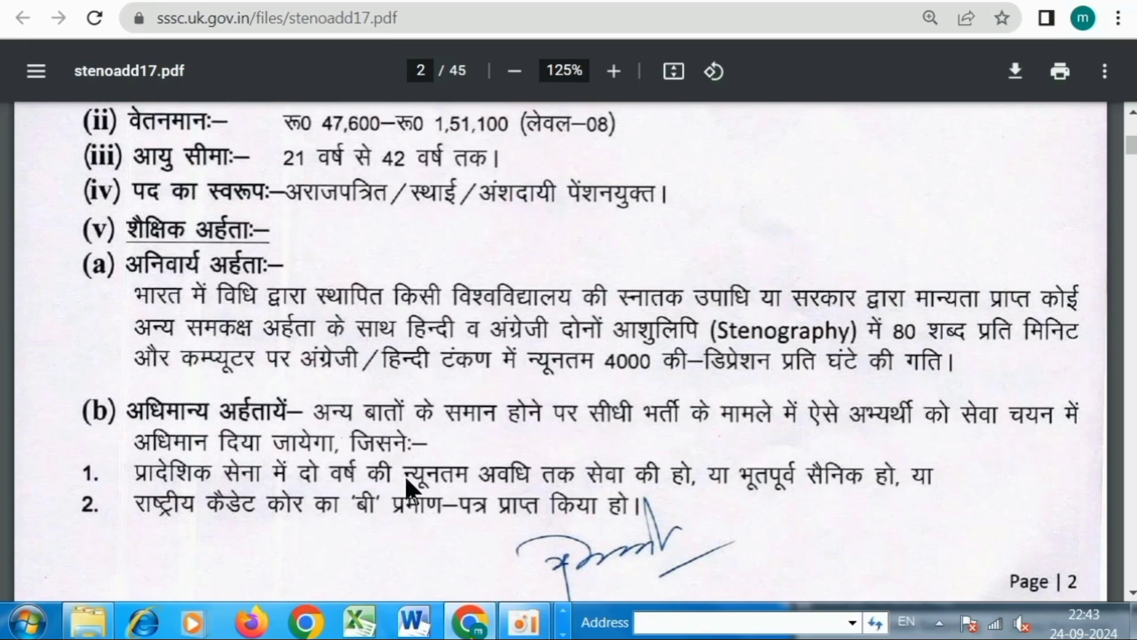
{"action": "scroll", "coordinate": [540, 404], "scroll_direction": "down", "scroll_amount": 2}
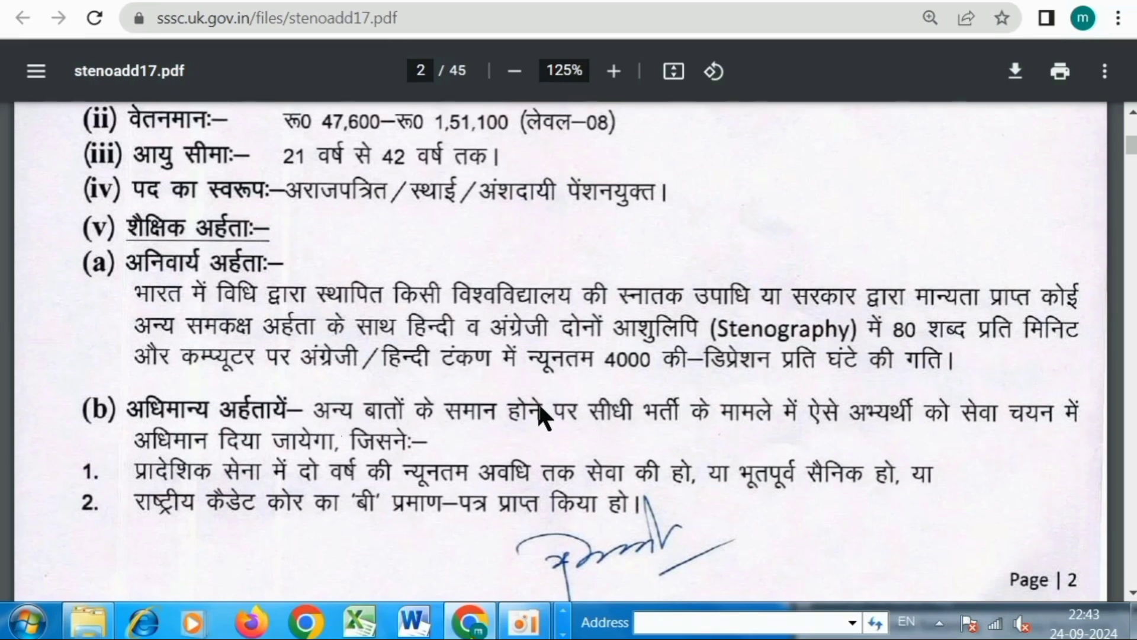
{"action": "scroll", "coordinate": [535, 399], "scroll_direction": "up", "scroll_amount": 6}
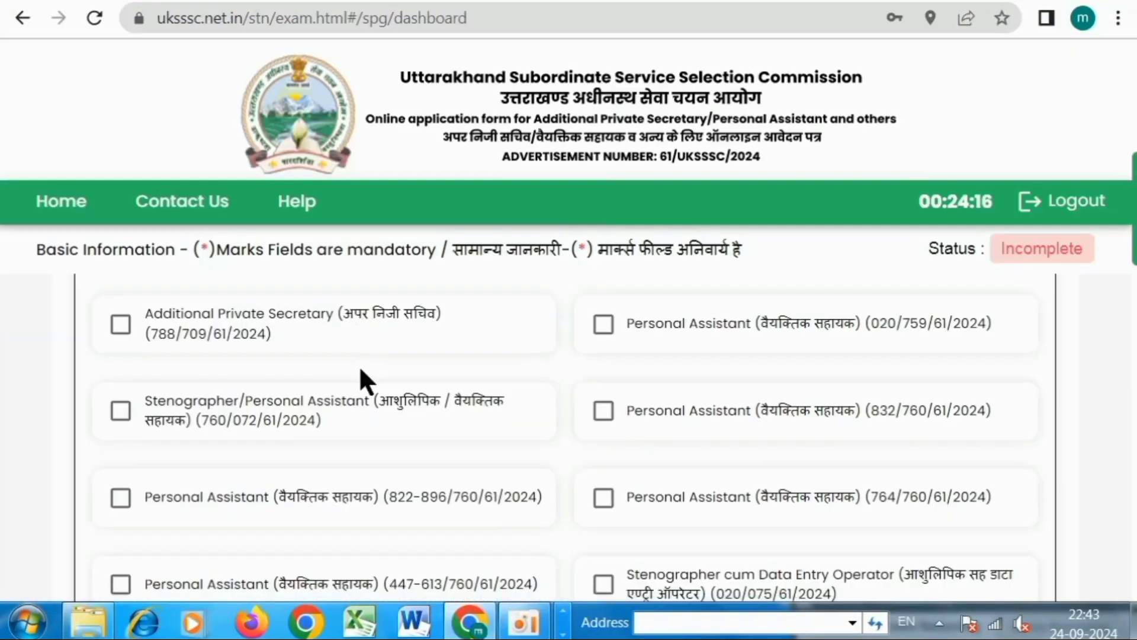
Adjust the Post checkboxes so only Personal Assistant 020/759/61/2024 stays ticked.
{"action": "left_click", "coordinate": [121, 325]}
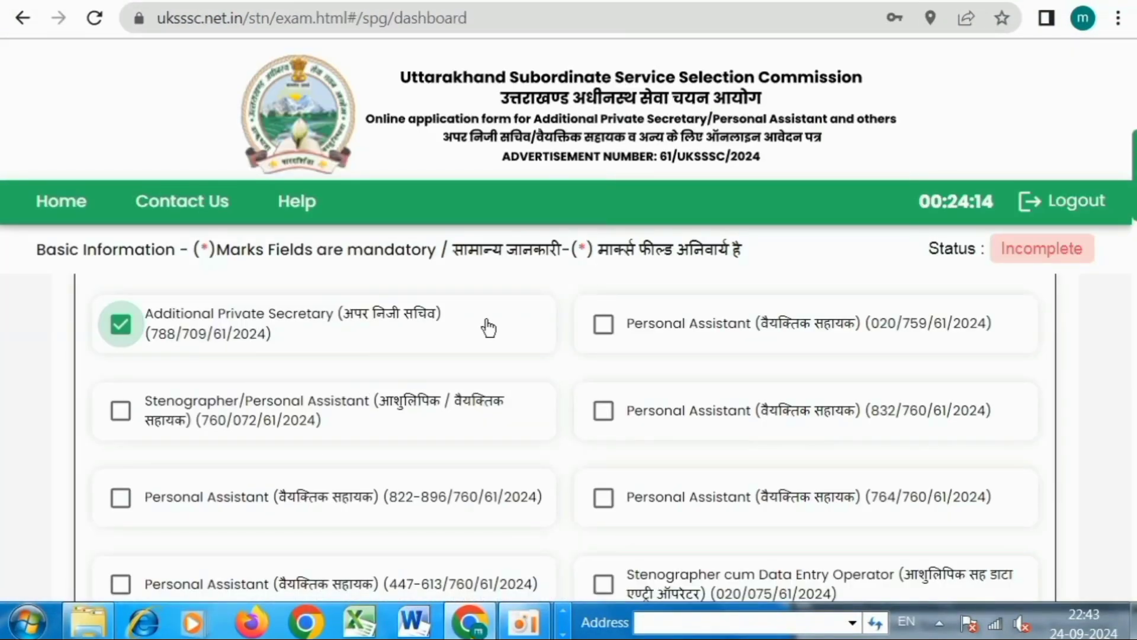
{"action": "left_click", "coordinate": [604, 324]}
{"action": "left_click", "coordinate": [604, 411]}
{"action": "left_click", "coordinate": [603, 498]}
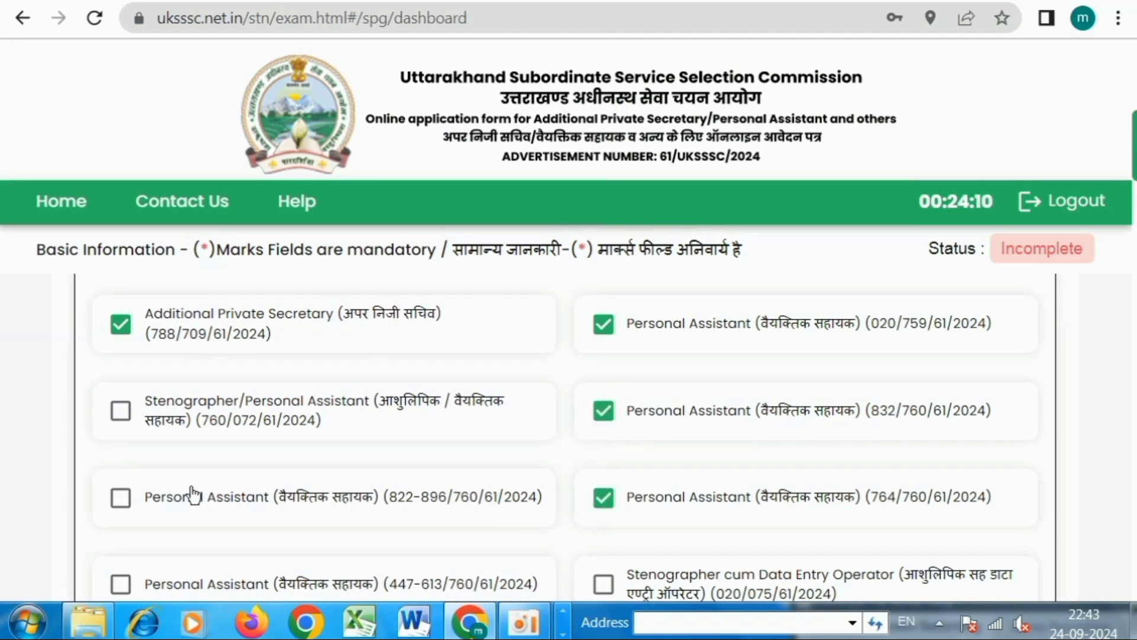
{"action": "left_click", "coordinate": [121, 497]}
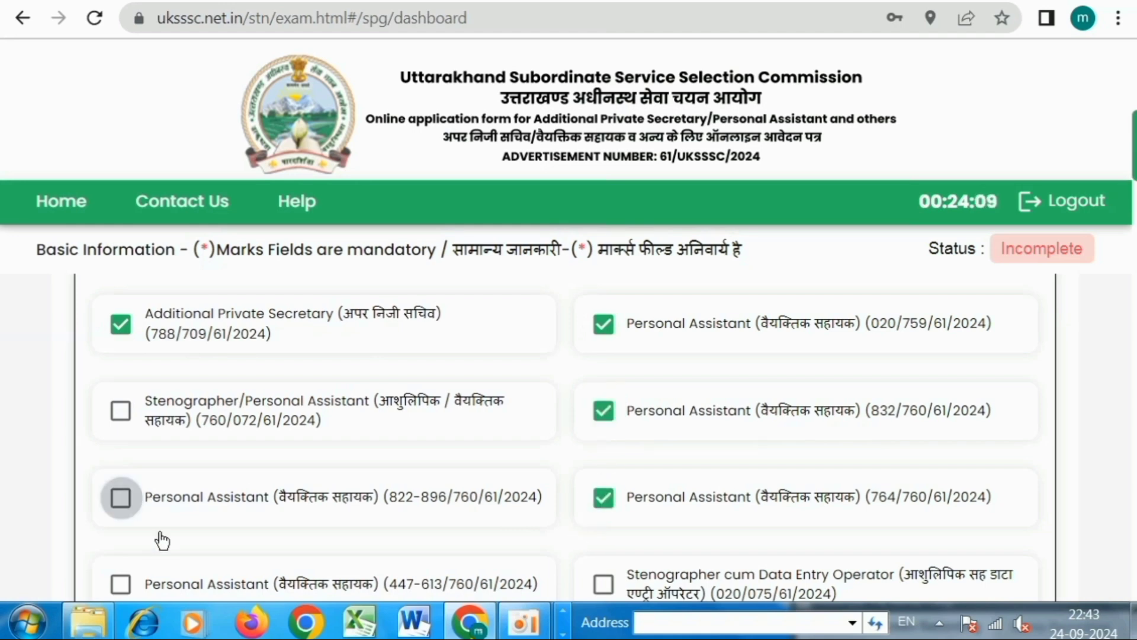
{"action": "left_click", "coordinate": [122, 413]}
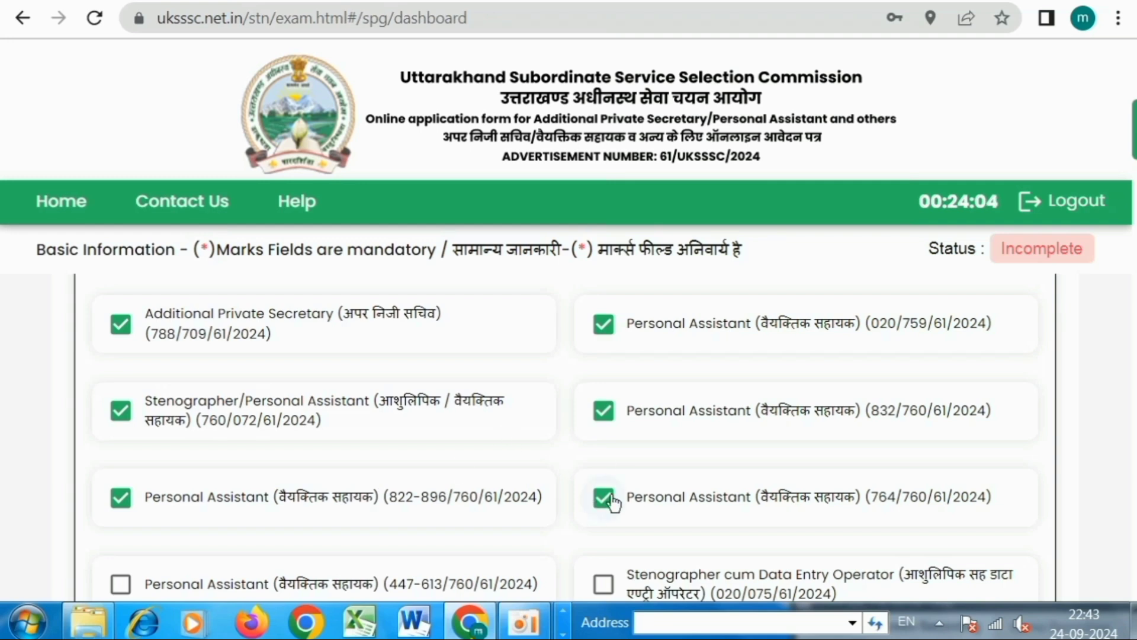
{"action": "scroll", "coordinate": [604, 491], "scroll_direction": "down", "scroll_amount": 3}
{"action": "left_click", "coordinate": [603, 361]}
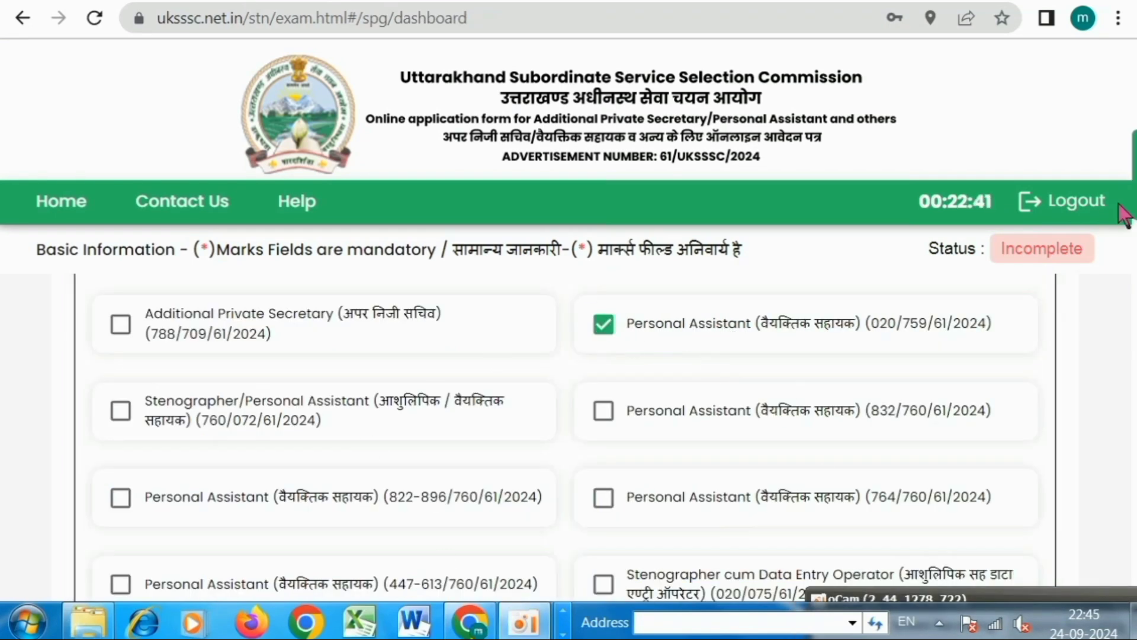
Read the Personal Assistant 020/759/61/2024 eligibility criteria and answer Yes to the qualification declaration.
{"action": "scroll", "coordinate": [819, 364], "scroll_direction": "down", "scroll_amount": 3}
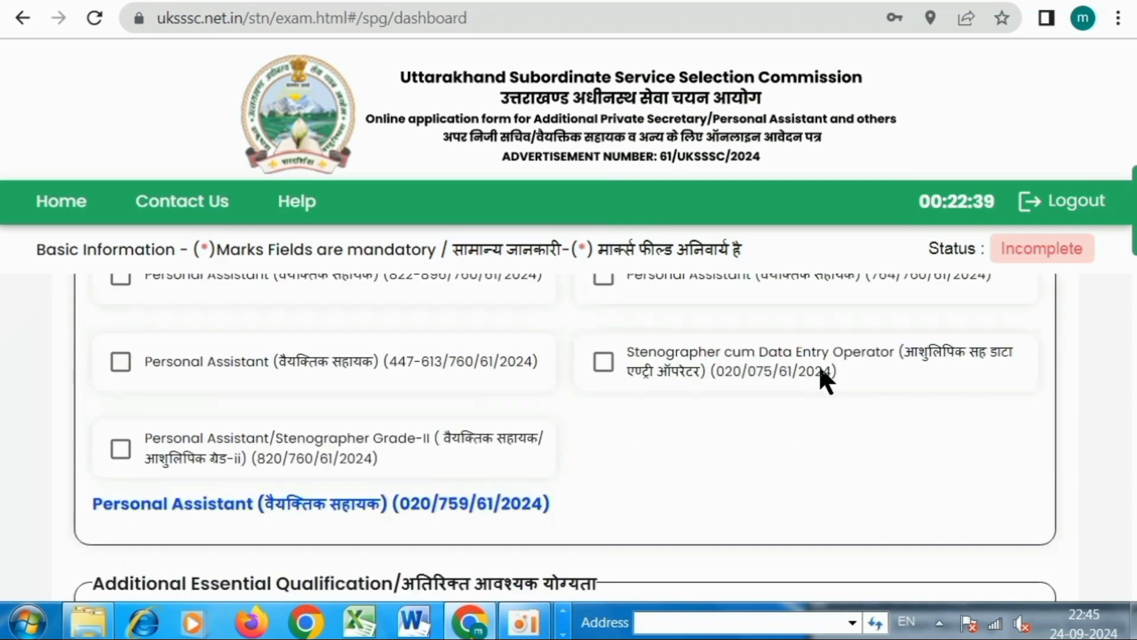
{"action": "scroll", "coordinate": [821, 369], "scroll_direction": "down", "scroll_amount": 3}
{"action": "scroll", "coordinate": [816, 358], "scroll_direction": "down", "scroll_amount": 2}
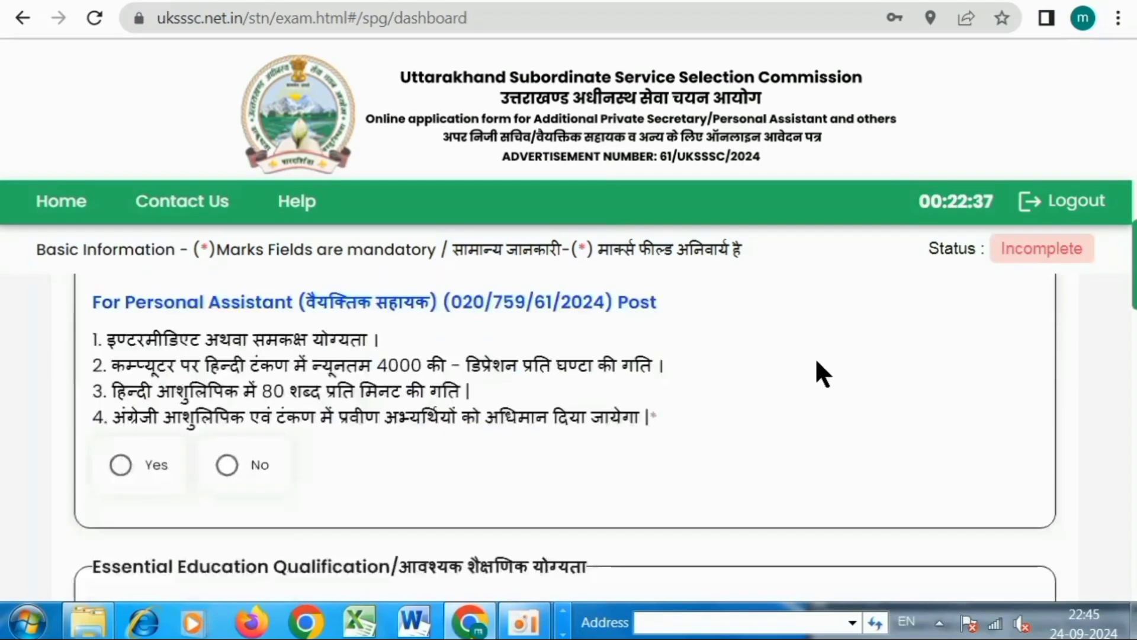
{"action": "left_click_drag", "start_coordinate": [101, 340], "coordinate": [345, 350]}
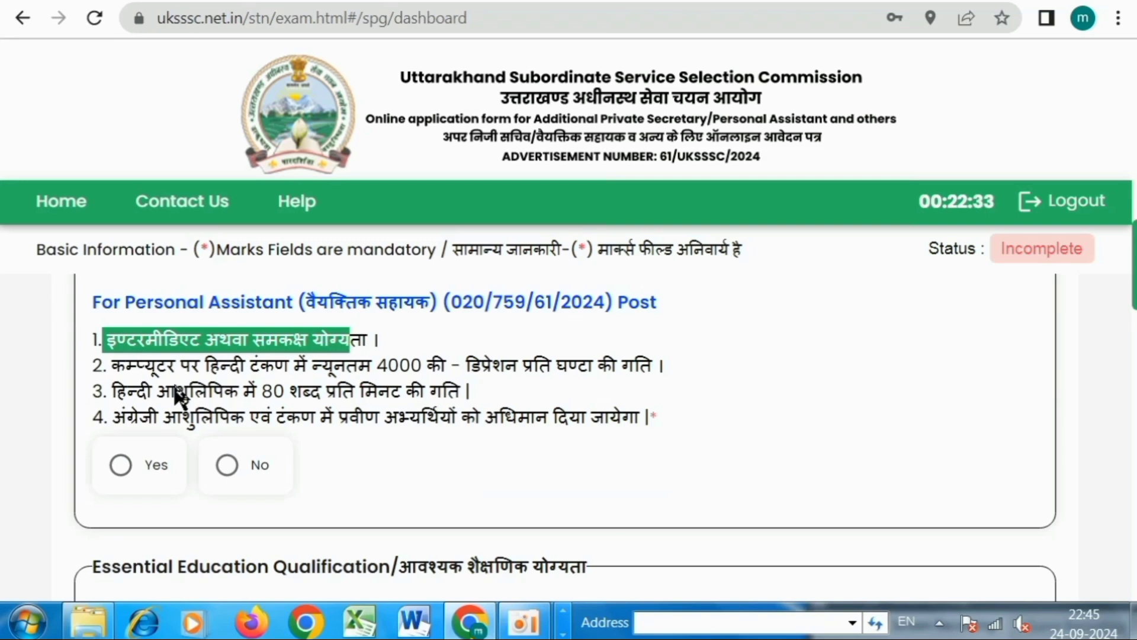
{"action": "left_click_drag", "start_coordinate": [126, 366], "coordinate": [492, 362]}
{"action": "left_click_drag", "start_coordinate": [606, 379], "coordinate": [627, 373]}
{"action": "left_click_drag", "start_coordinate": [128, 393], "coordinate": [456, 402]}
{"action": "left_click_drag", "start_coordinate": [101, 416], "coordinate": [261, 410]}
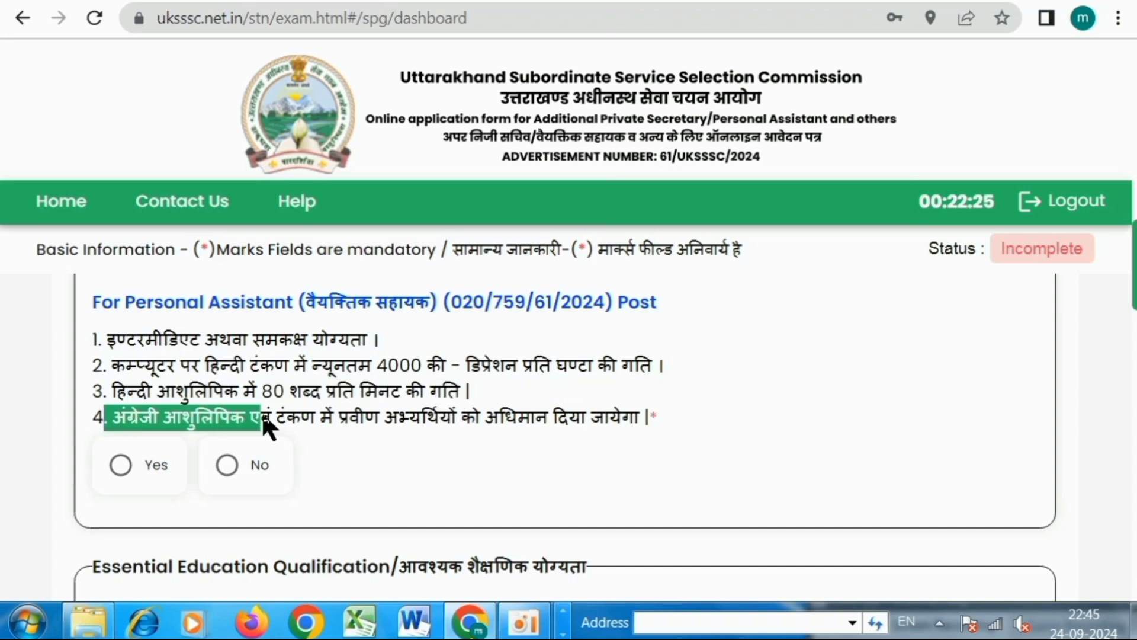
{"action": "left_click_drag", "start_coordinate": [395, 416], "coordinate": [553, 421]}
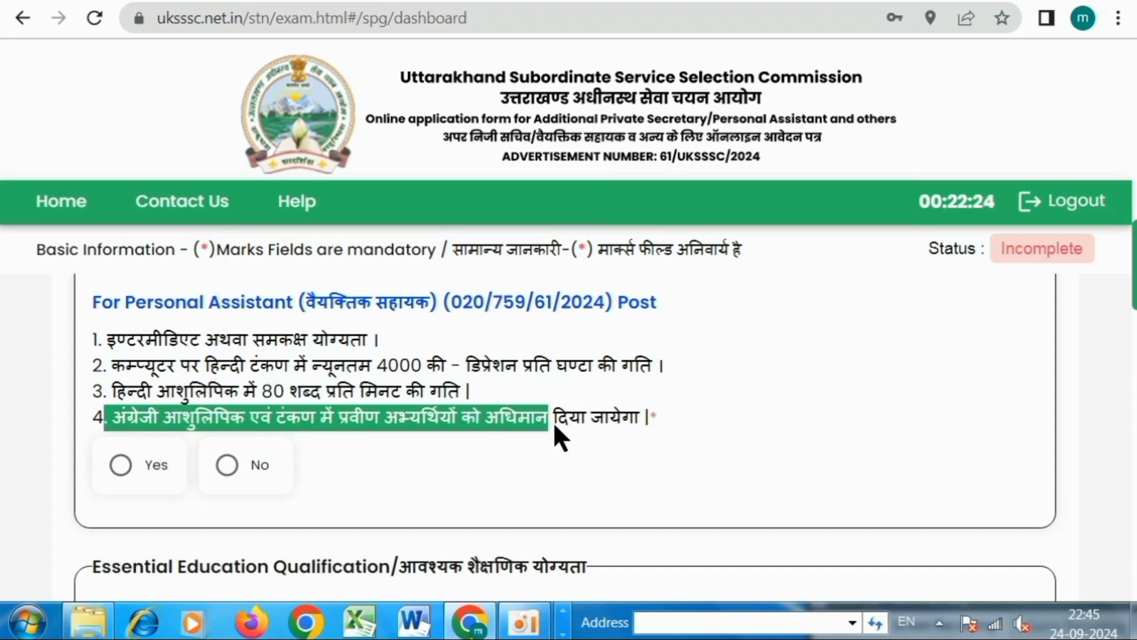
{"action": "left_click", "coordinate": [122, 466]}
{"action": "left_click", "coordinate": [406, 447]}
{"action": "scroll", "coordinate": [408, 447], "scroll_direction": "down", "scroll_amount": 3}
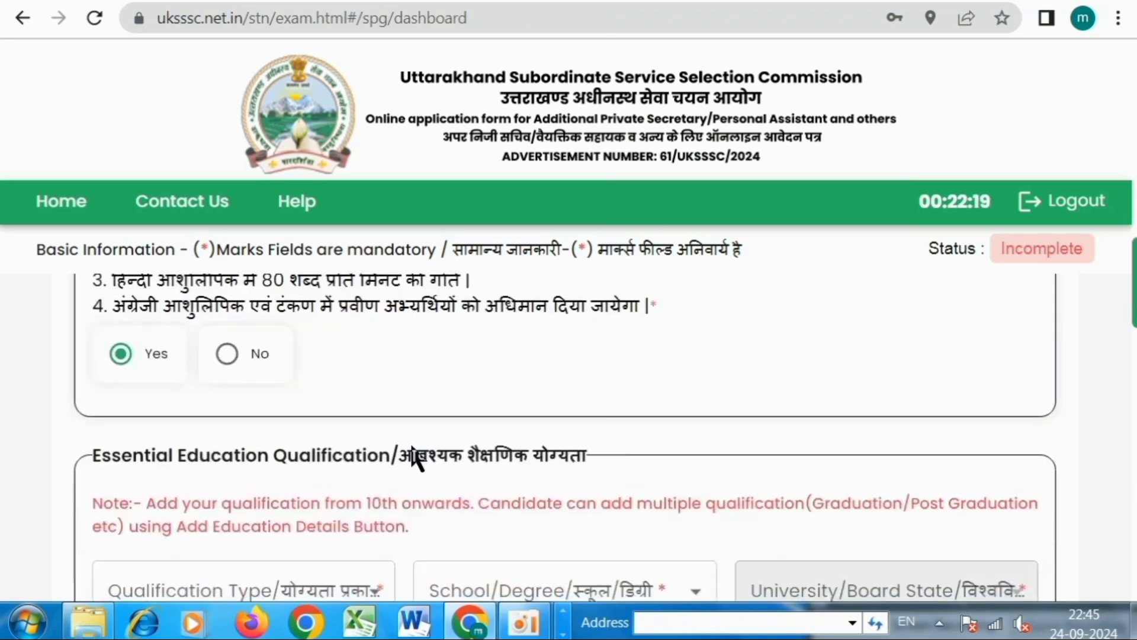
Set qualification type and school/degree to High School(10th), with Uttarakhand as board state.
{"action": "left_click_drag", "start_coordinate": [403, 342], "coordinate": [585, 344]}
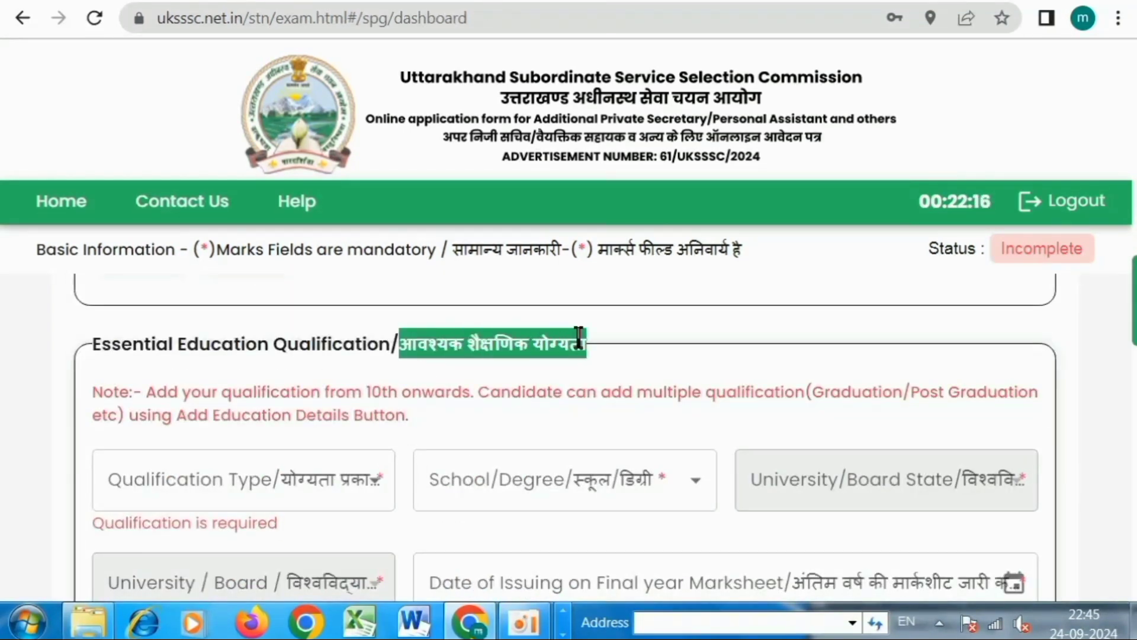
{"action": "left_click", "coordinate": [290, 486]}
{"action": "left_click", "coordinate": [158, 477]}
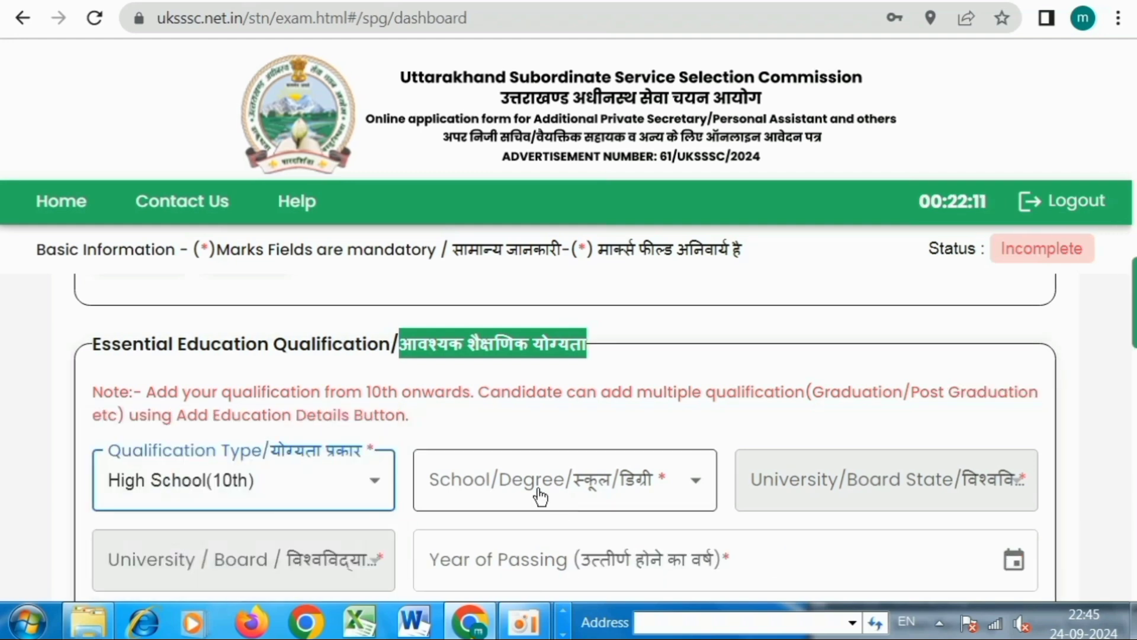
{"action": "left_click", "coordinate": [535, 485]}
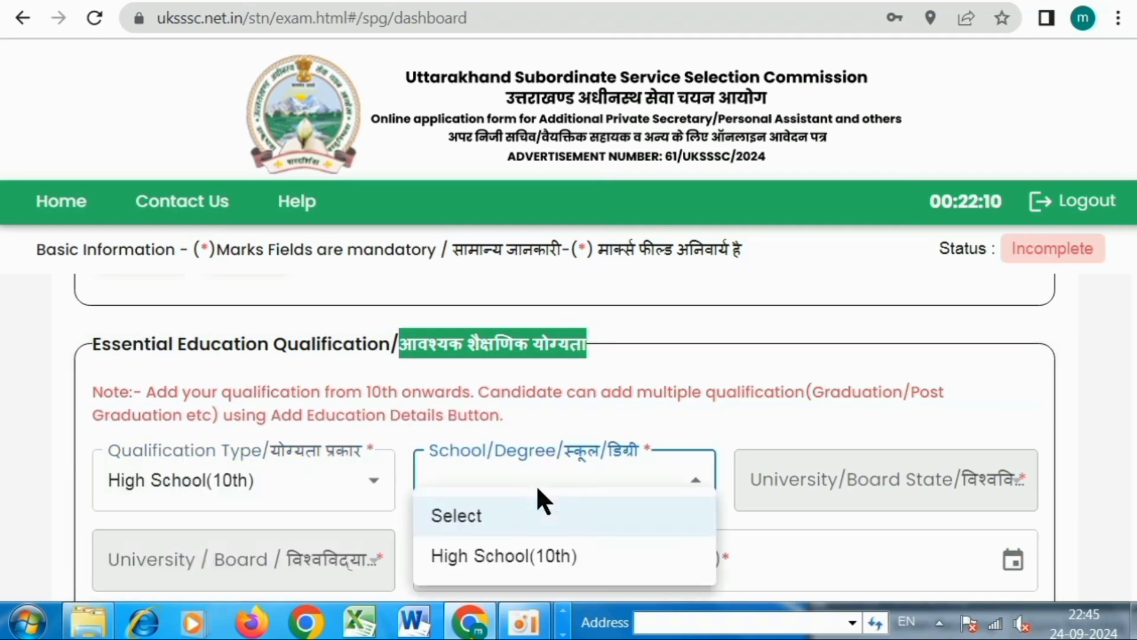
{"action": "left_click", "coordinate": [555, 563]}
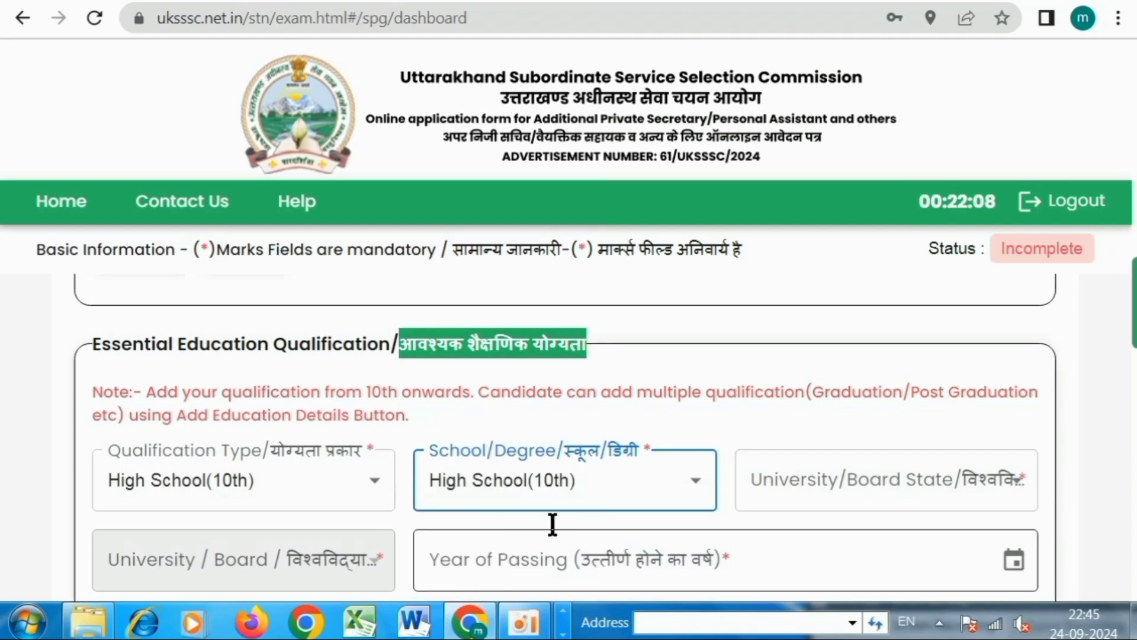
{"action": "left_click", "coordinate": [836, 491]}
{"action": "scroll", "coordinate": [802, 456], "scroll_direction": "down", "scroll_amount": 8}
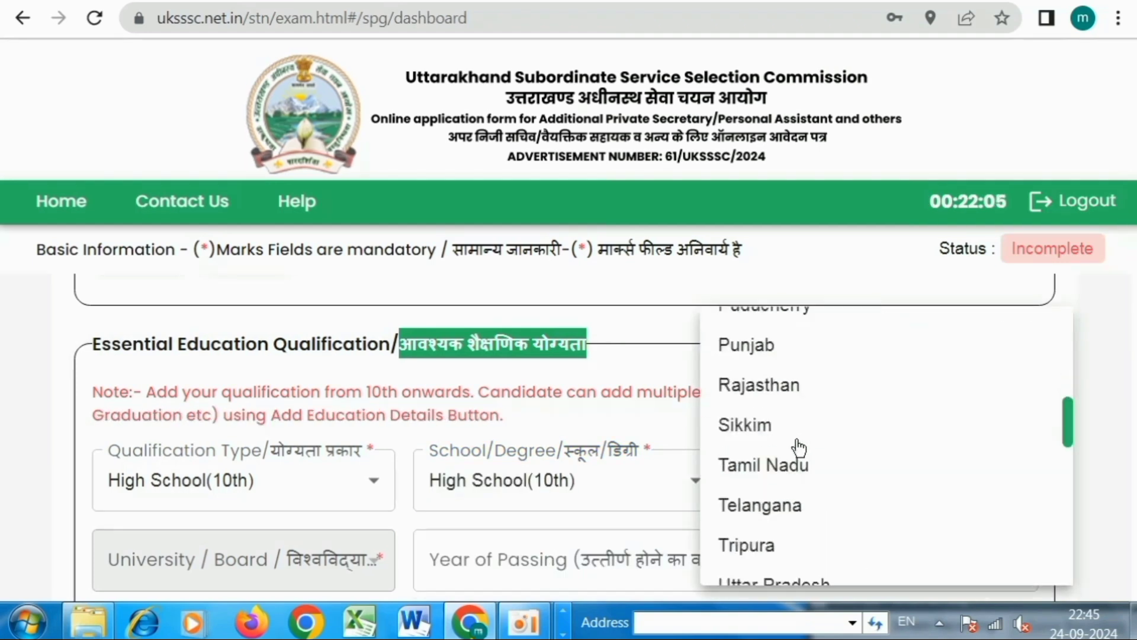
{"action": "scroll", "coordinate": [797, 449], "scroll_direction": "down", "scroll_amount": 3}
{"action": "left_click", "coordinate": [792, 481]}
{"action": "scroll", "coordinate": [836, 424], "scroll_direction": "down", "scroll_amount": 2}
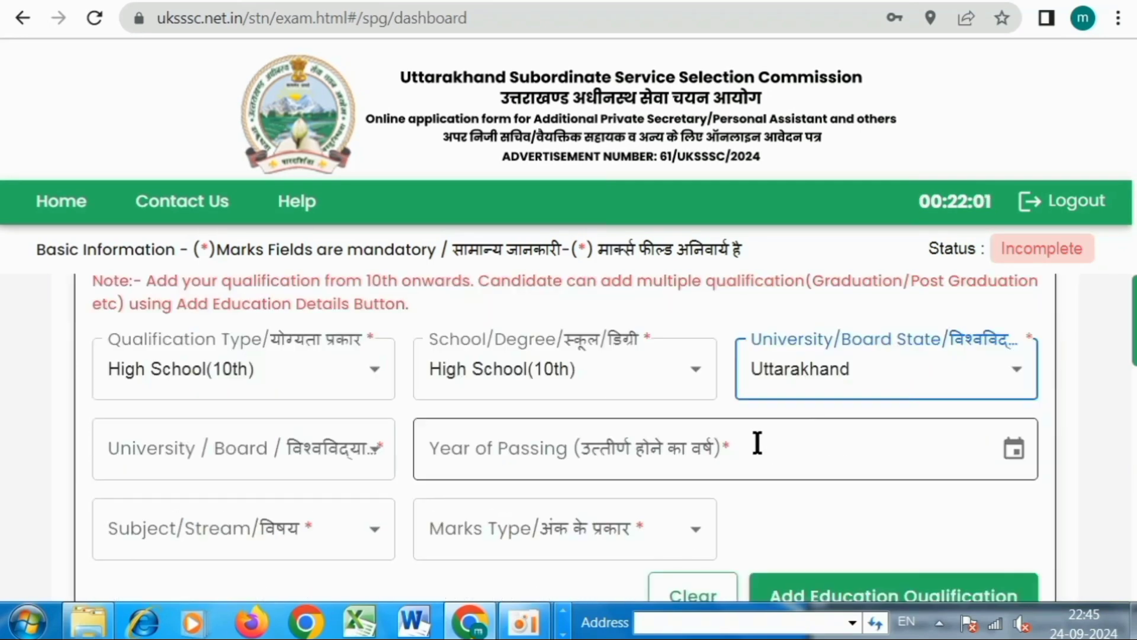
Select the Uttarakhand board and 2009 as the year of passing.
{"action": "left_click", "coordinate": [253, 462]}
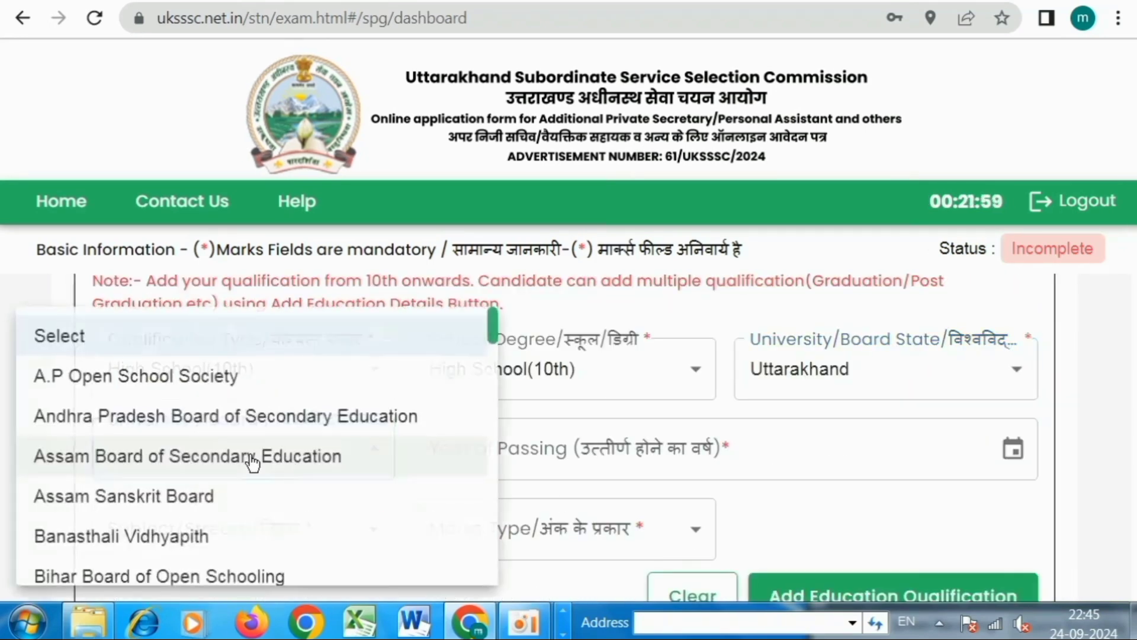
{"action": "scroll", "coordinate": [252, 446], "scroll_direction": "down", "scroll_amount": 7}
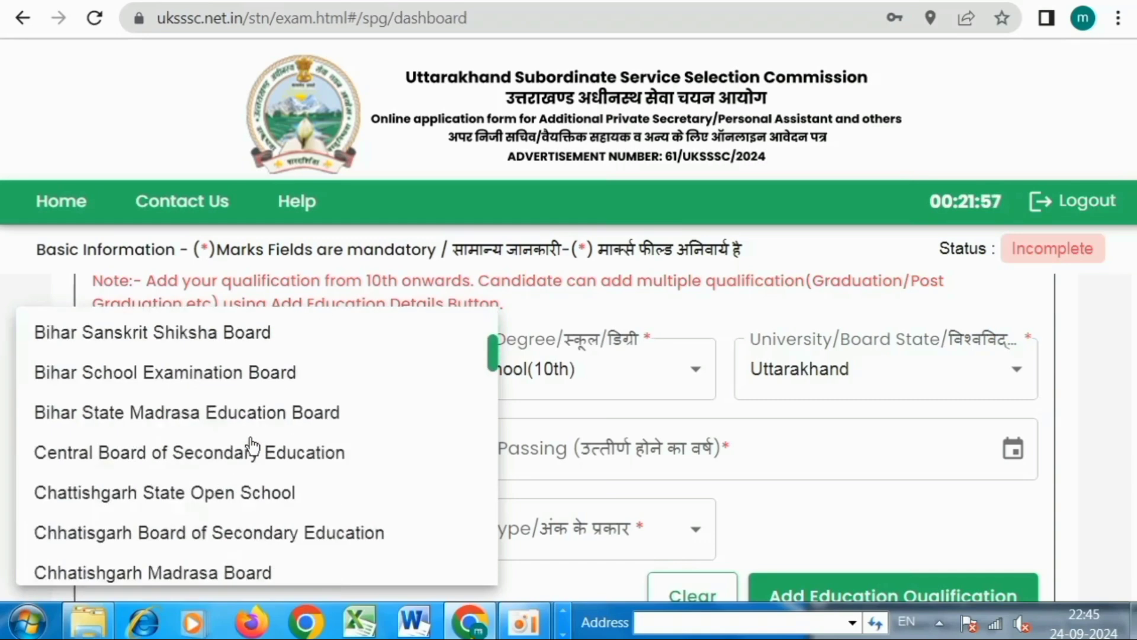
{"action": "scroll", "coordinate": [255, 445], "scroll_direction": "down", "scroll_amount": 1}
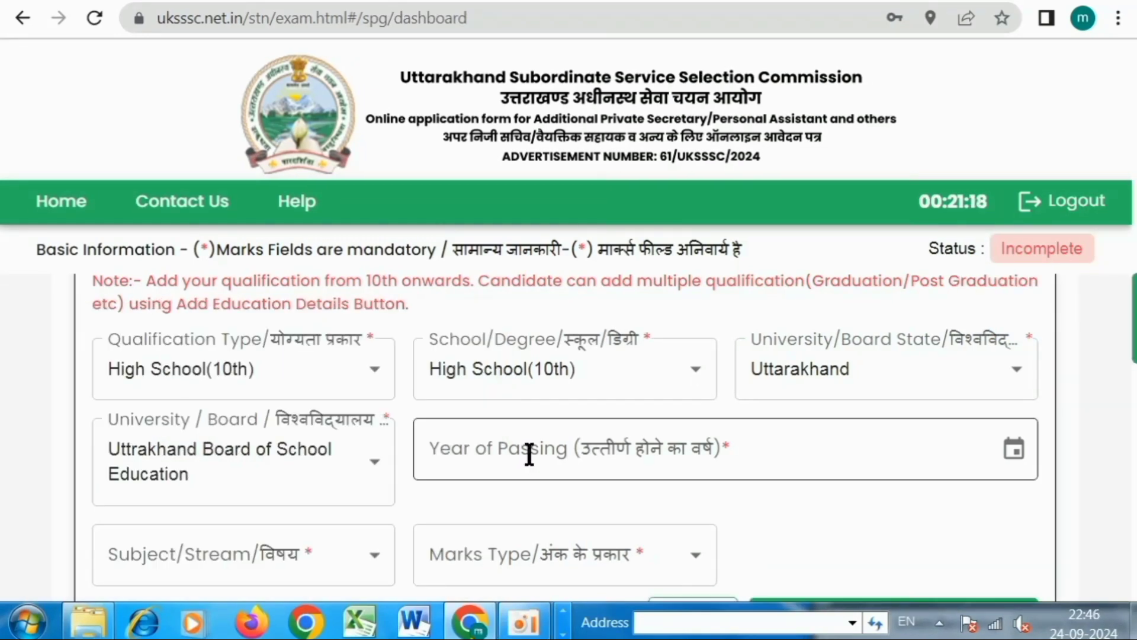
{"action": "left_click", "coordinate": [529, 454]}
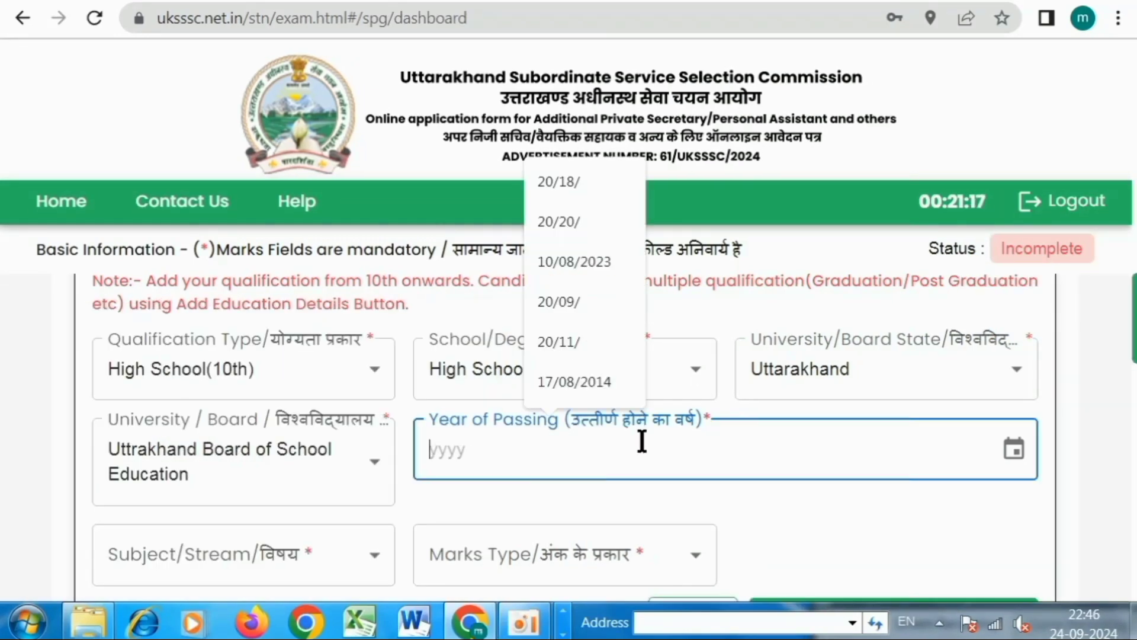
{"action": "left_click", "coordinate": [1013, 452]}
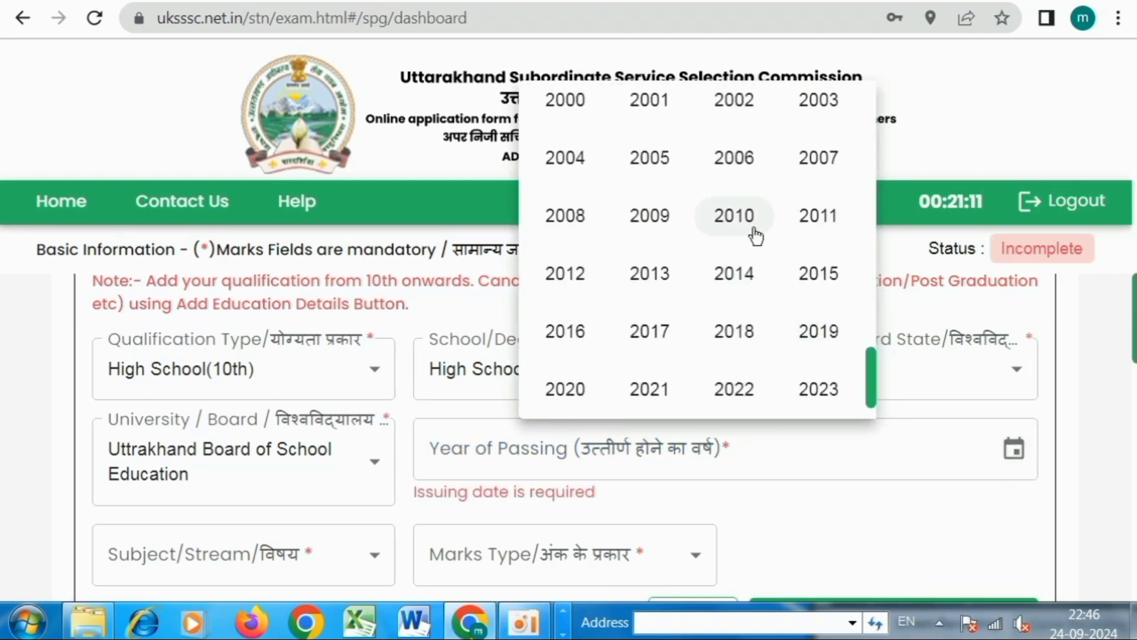
{"action": "left_click", "coordinate": [652, 225]}
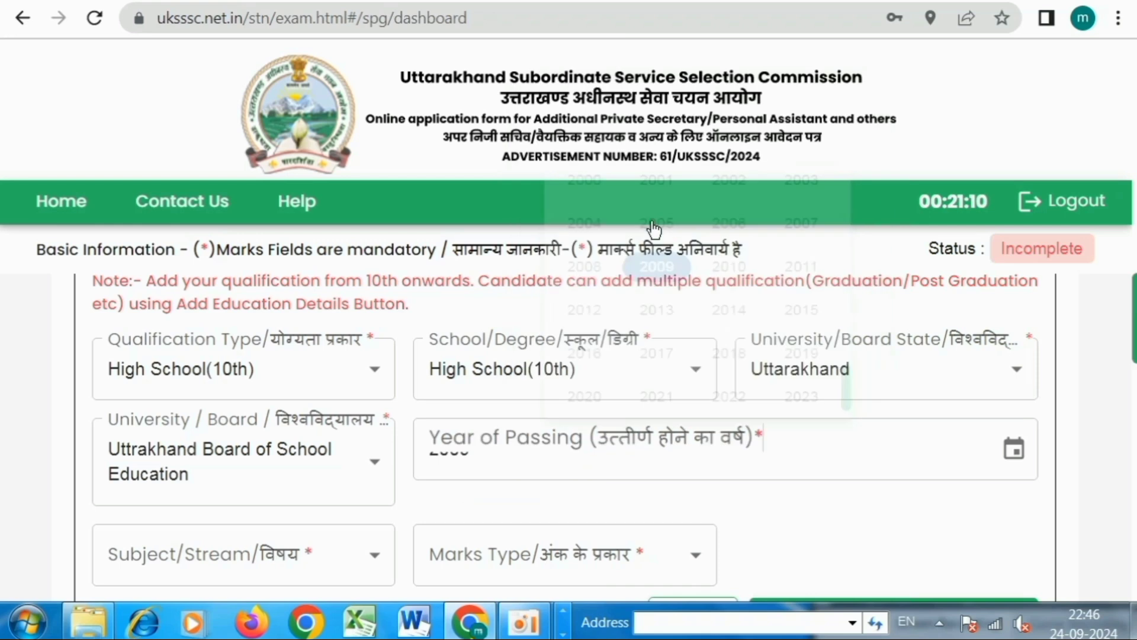
Enter High School Subjects, MARKS type, 450 of 600 marks, and add the qualification.
{"action": "scroll", "coordinate": [715, 486], "scroll_direction": "down", "scroll_amount": 2}
{"action": "scroll", "coordinate": [715, 486], "scroll_direction": "down", "scroll_amount": 3}
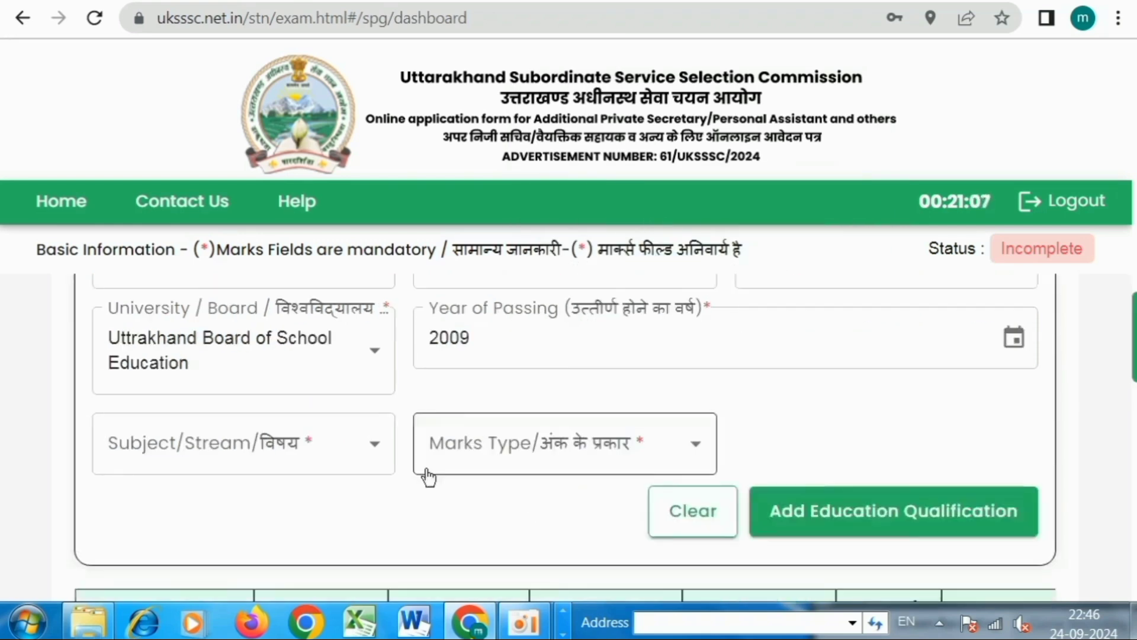
{"action": "left_click", "coordinate": [260, 451]}
{"action": "left_click", "coordinate": [224, 548]}
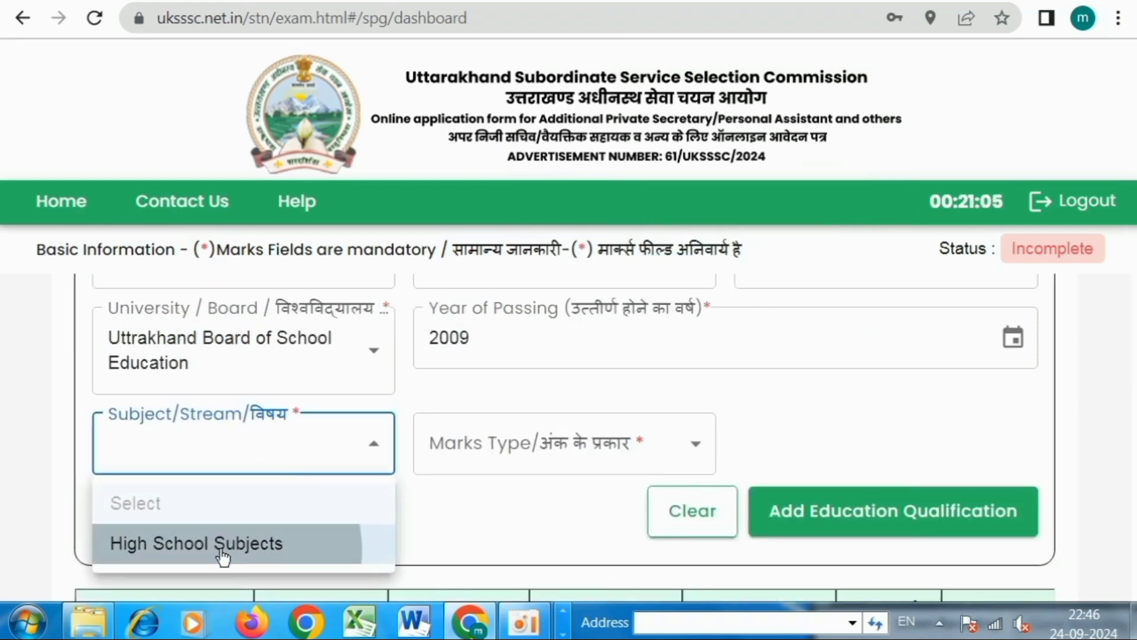
{"action": "left_click", "coordinate": [549, 454]}
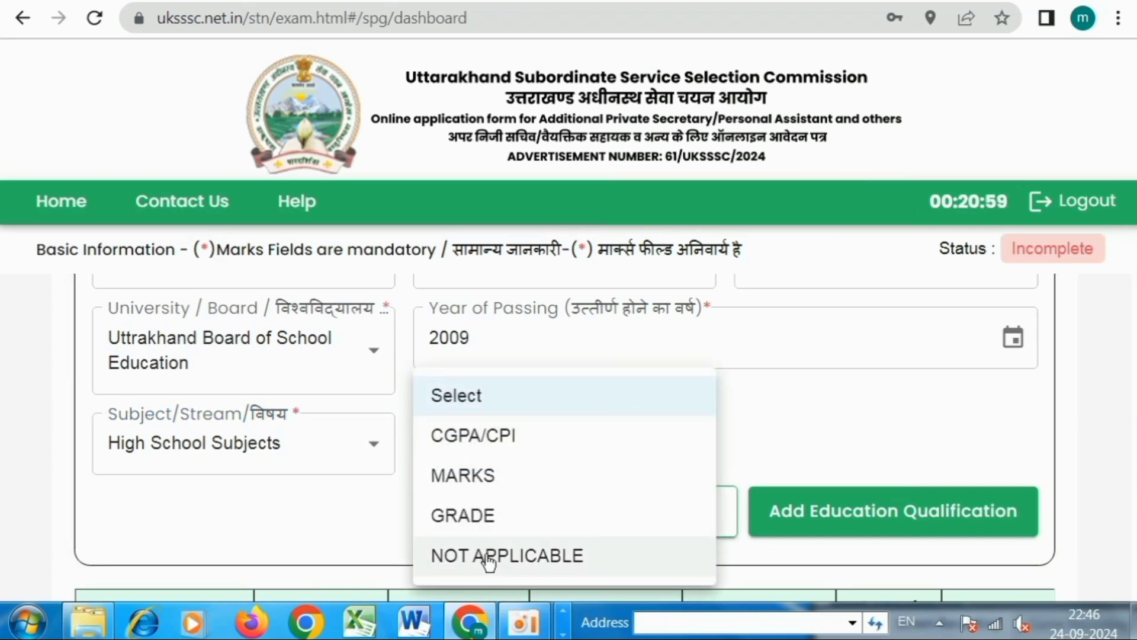
{"action": "left_click", "coordinate": [459, 481]}
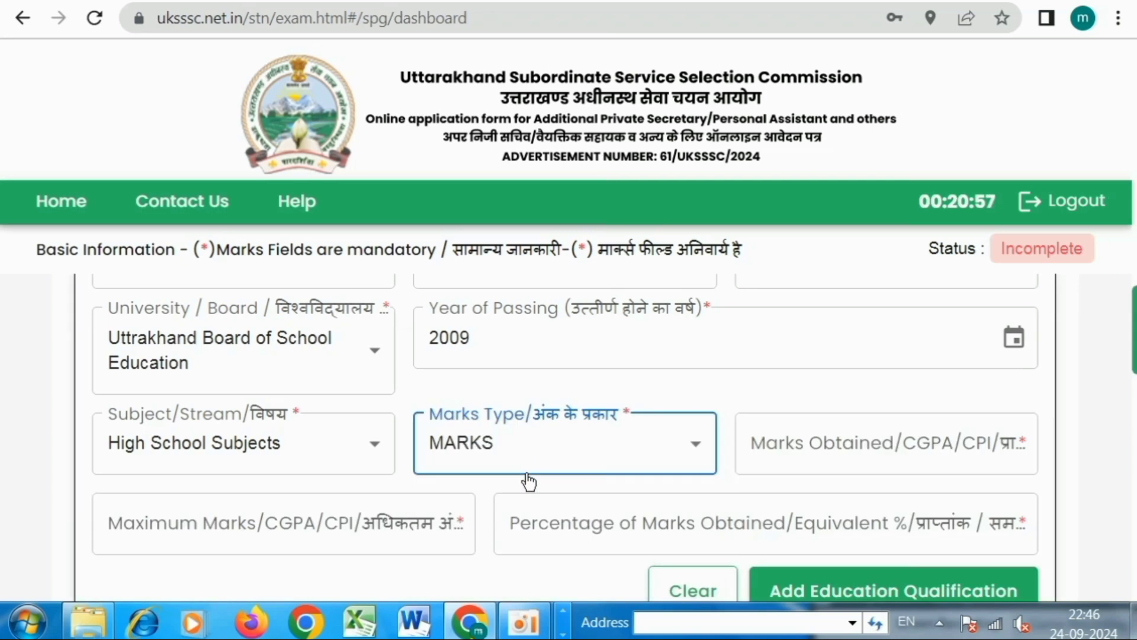
{"action": "left_click", "coordinate": [792, 459]}
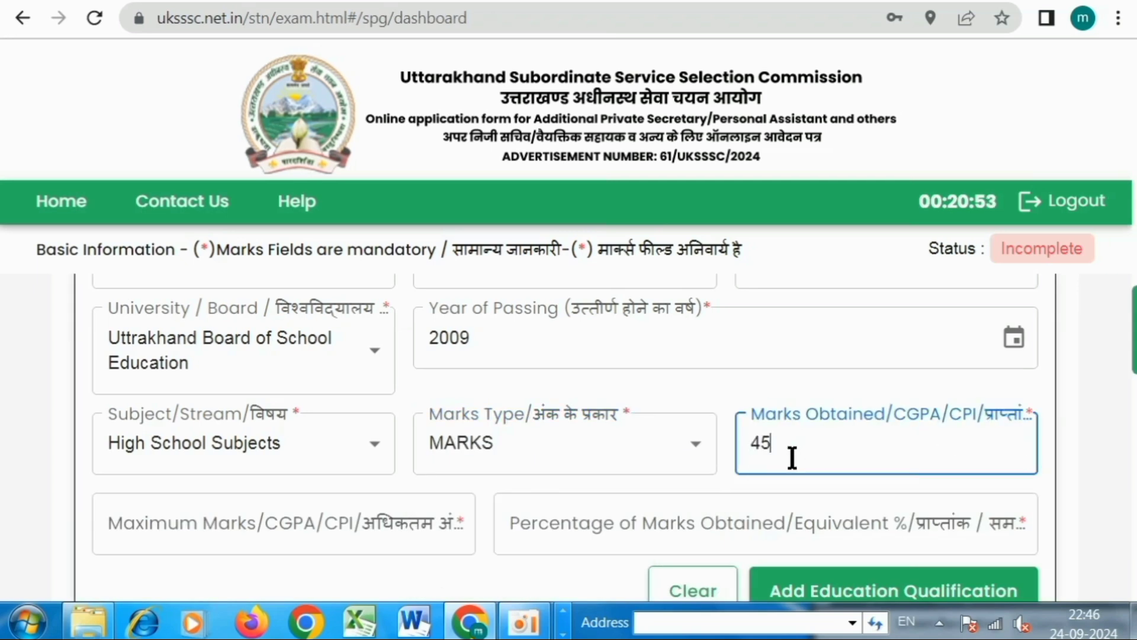
{"action": "left_click", "coordinate": [270, 526]}
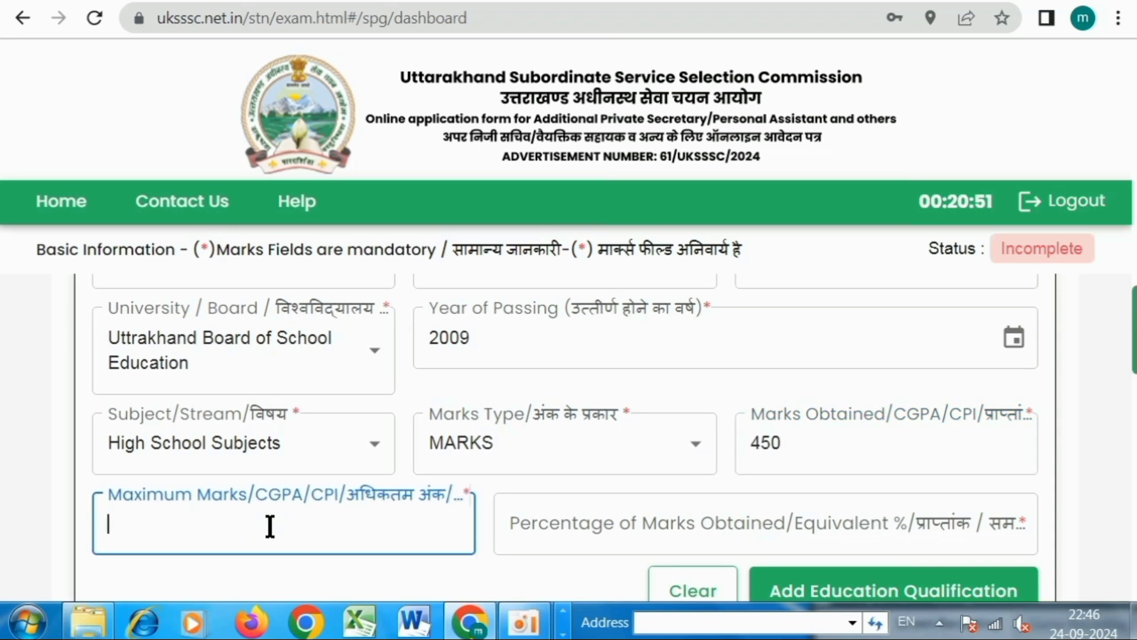
{"action": "type", "text": "600"}
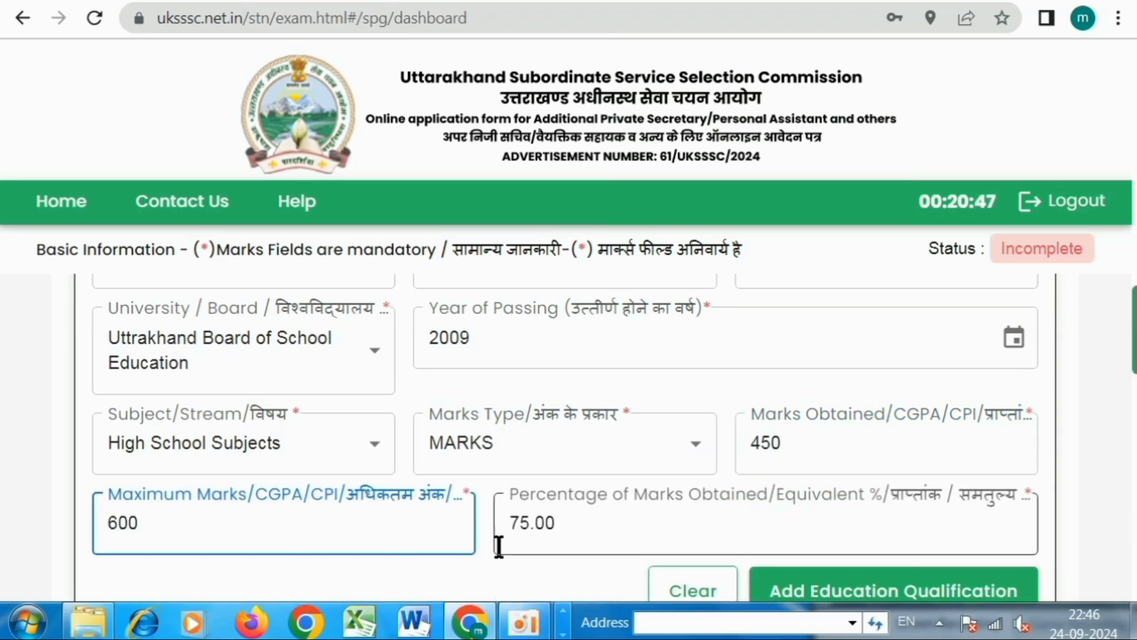
{"action": "left_click", "coordinate": [553, 549]}
{"action": "scroll", "coordinate": [851, 595], "scroll_direction": "down", "scroll_amount": 2}
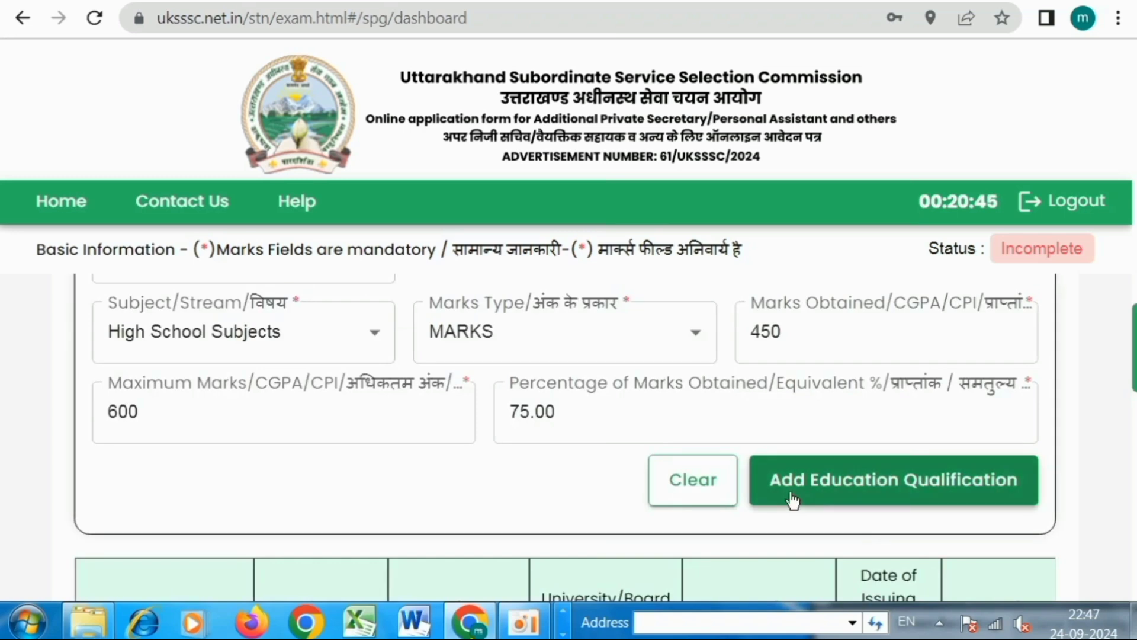
{"action": "left_click", "coordinate": [832, 487]}
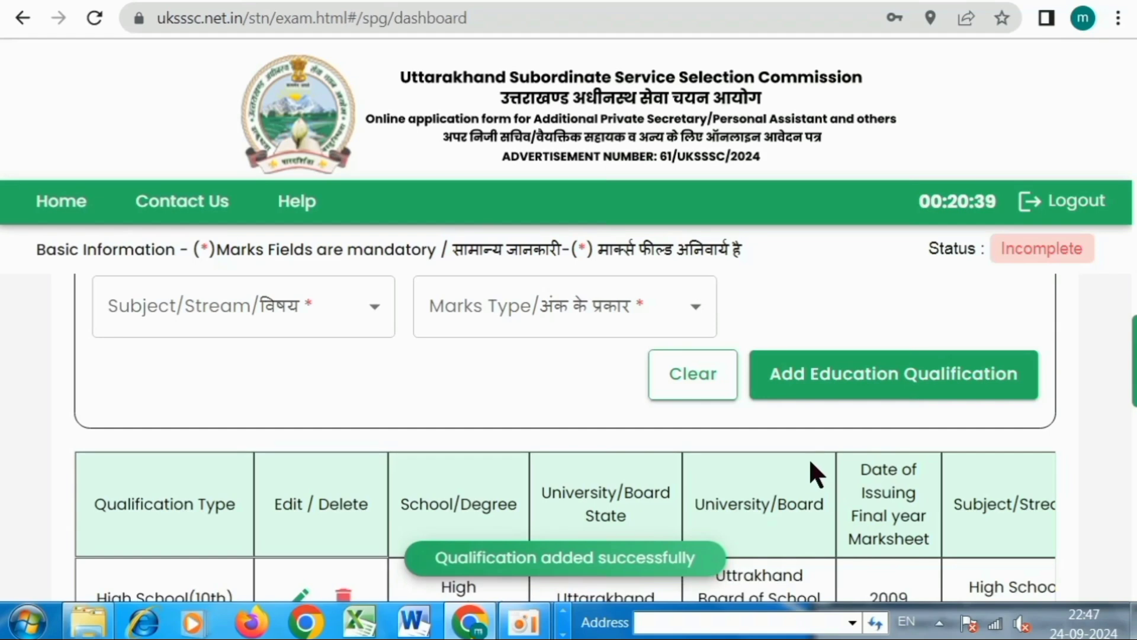
Review the education qualifications table below the form.
{"action": "scroll", "coordinate": [805, 456], "scroll_direction": "down", "scroll_amount": 3}
{"action": "left_click_drag", "start_coordinate": [443, 421], "coordinate": [203, 427]}
{"action": "scroll", "coordinate": [373, 423], "scroll_direction": "up", "scroll_amount": 5}
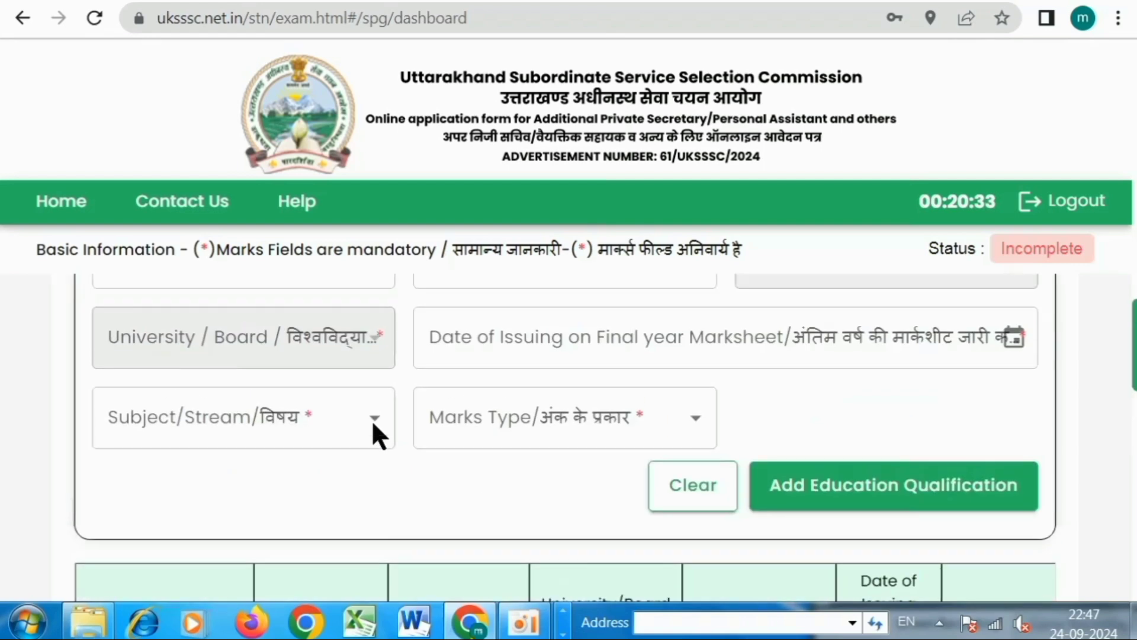
{"action": "scroll", "coordinate": [752, 506], "scroll_direction": "up", "scroll_amount": 2}
Start another entry, choosing Intermediate(12th) and then Graduation as the qualification type.
{"action": "left_click", "coordinate": [204, 373]}
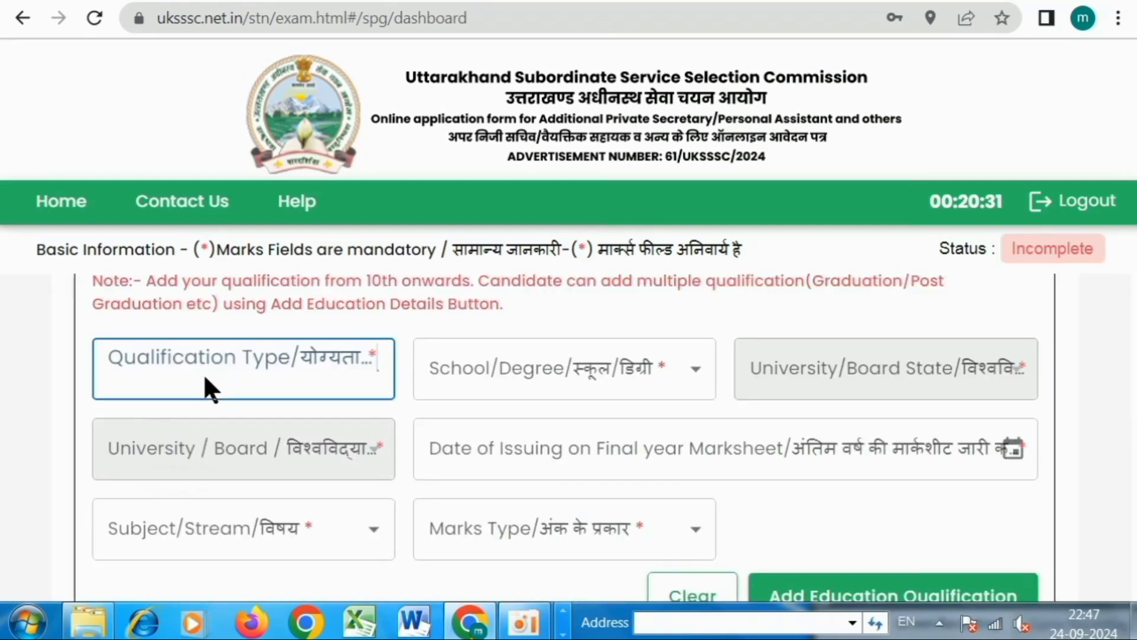
{"action": "left_click", "coordinate": [227, 510]}
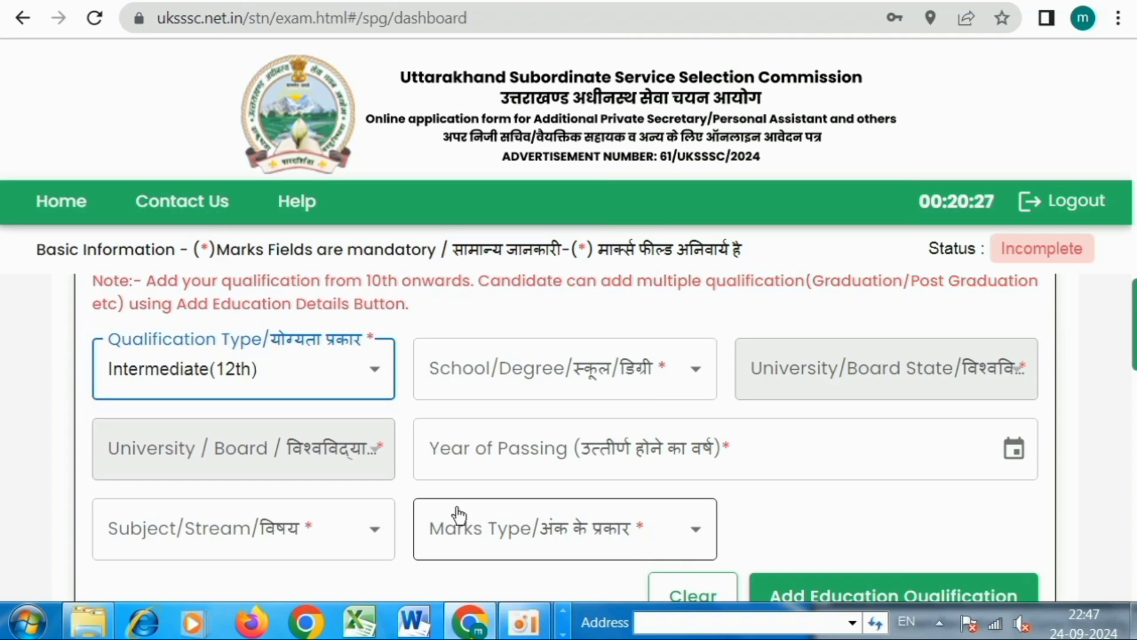
{"action": "left_click", "coordinate": [226, 365]}
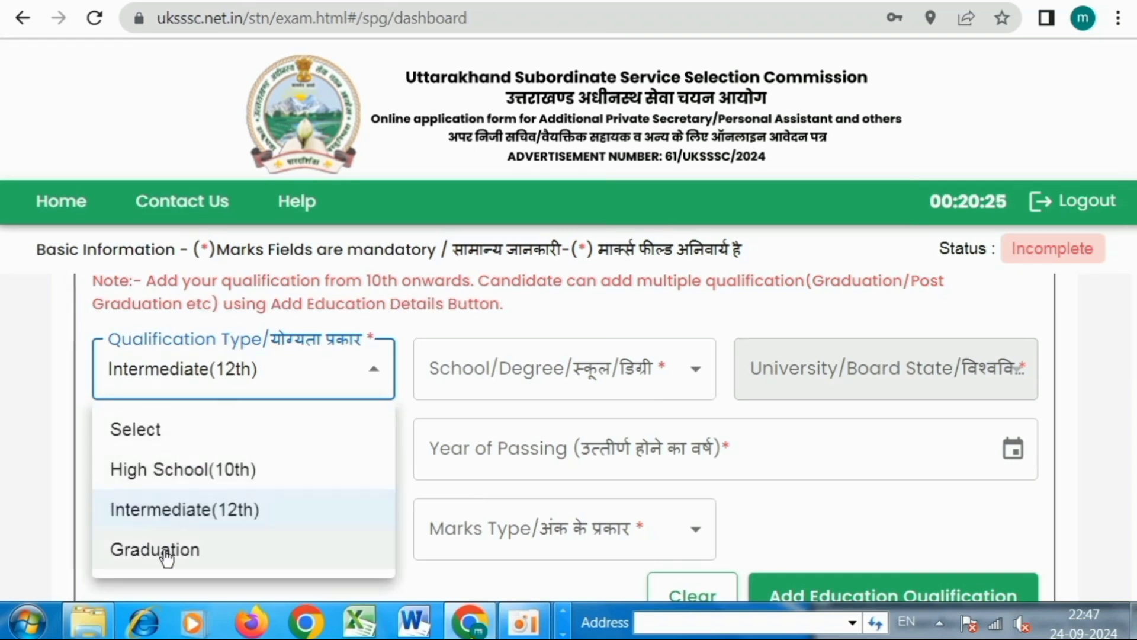
{"action": "left_click", "coordinate": [216, 550]}
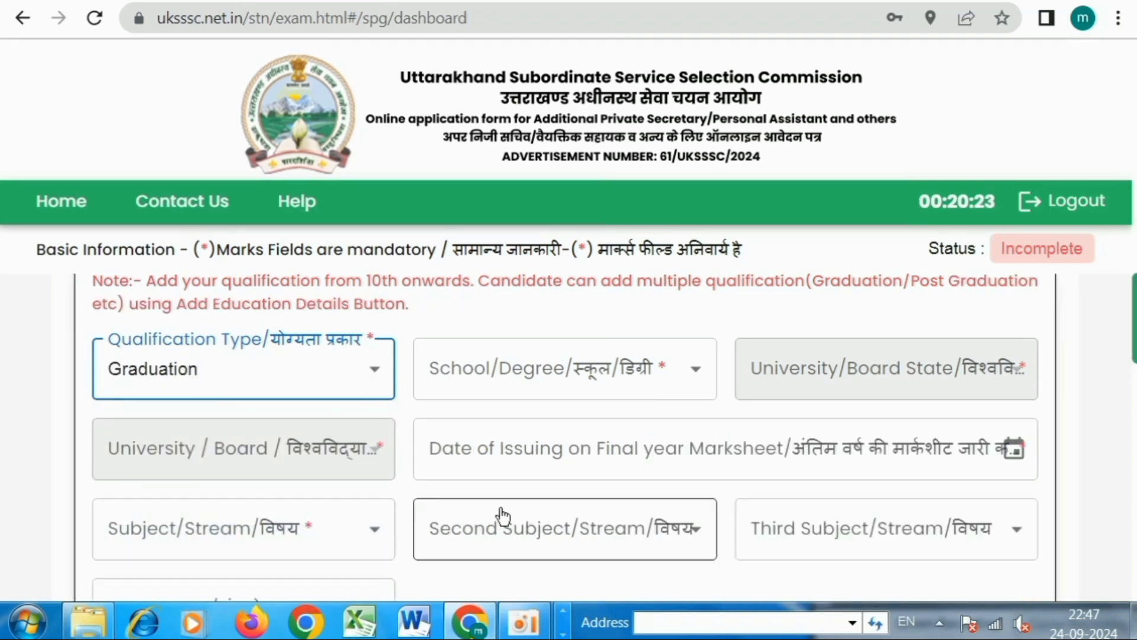
{"action": "scroll", "coordinate": [653, 479], "scroll_direction": "down", "scroll_amount": 2}
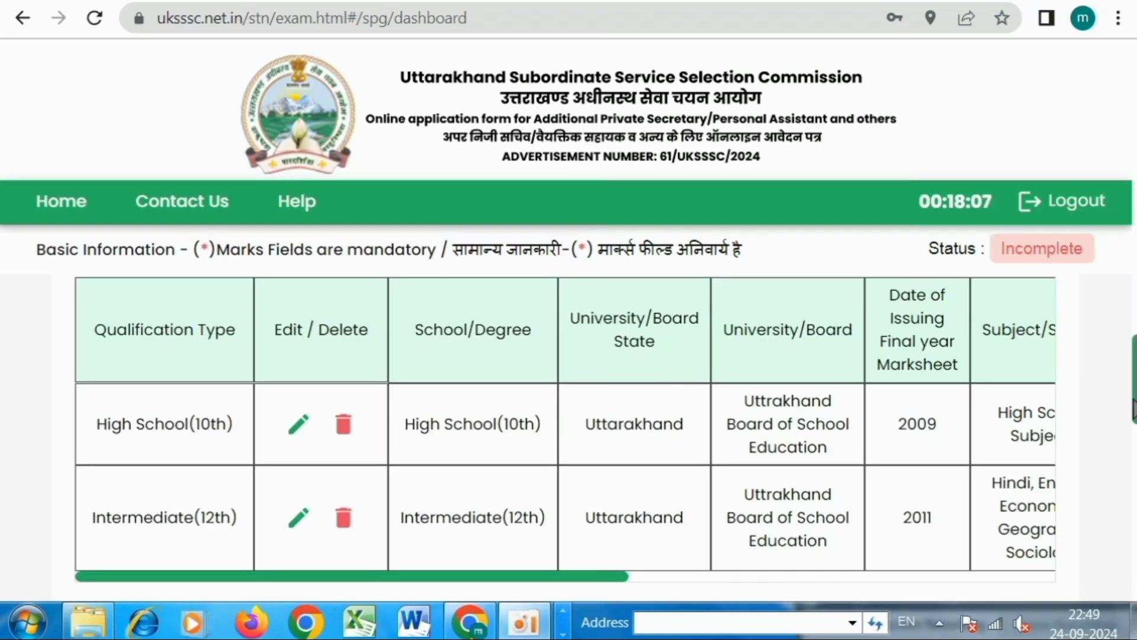
{"action": "scroll", "coordinate": [904, 414], "scroll_direction": "down", "scroll_amount": 6}
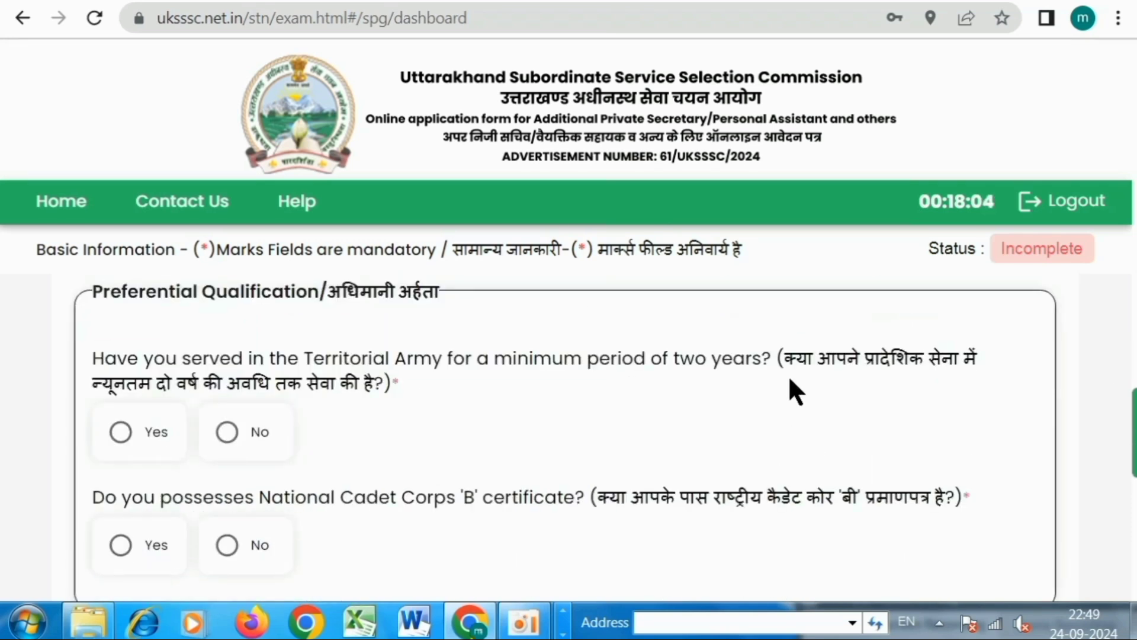
Read the Territorial Army question and answer No to the NCC 'B' certificate question.
{"action": "left_click_drag", "start_coordinate": [775, 358], "coordinate": [958, 358]}
{"action": "left_click_drag", "start_coordinate": [104, 385], "coordinate": [390, 384]}
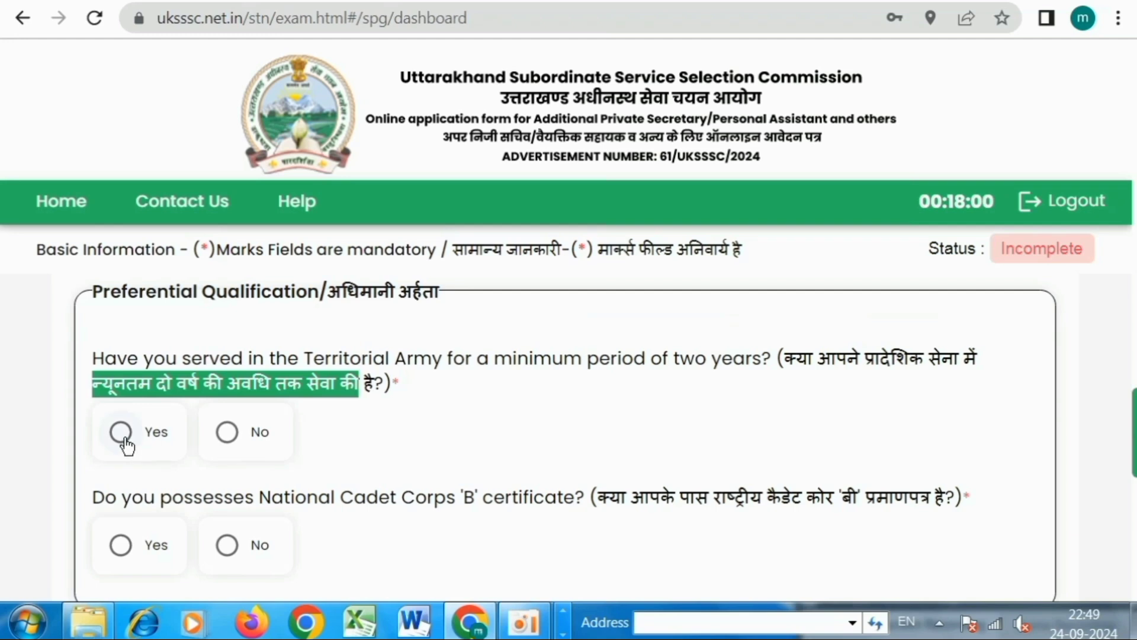
{"action": "scroll", "coordinate": [513, 431], "scroll_direction": "down", "scroll_amount": 2}
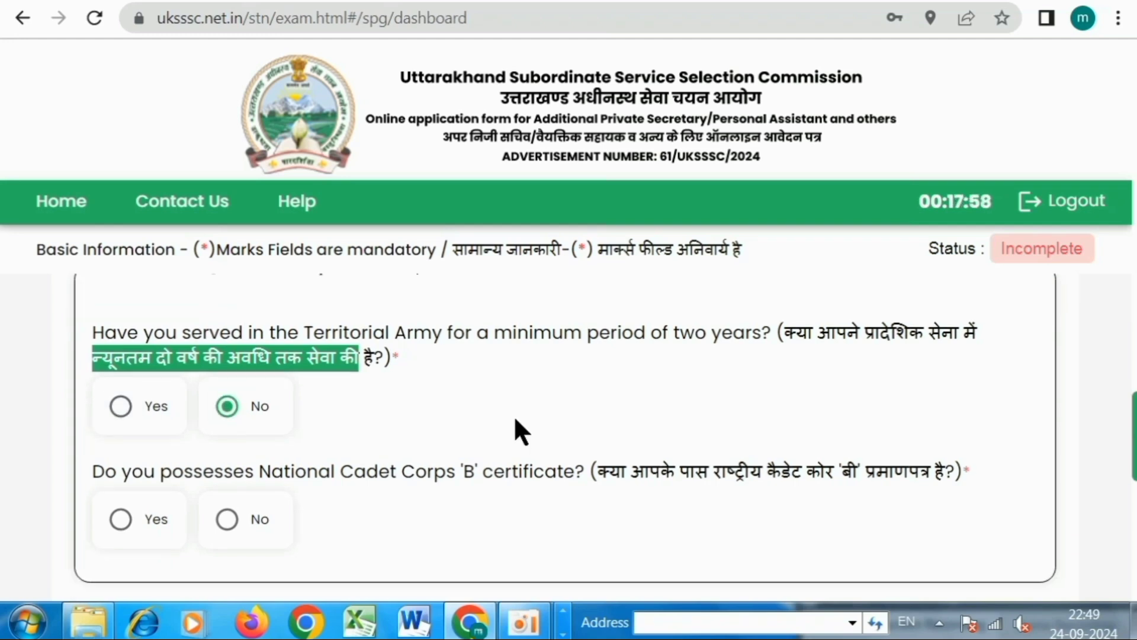
{"action": "left_click", "coordinate": [227, 435]}
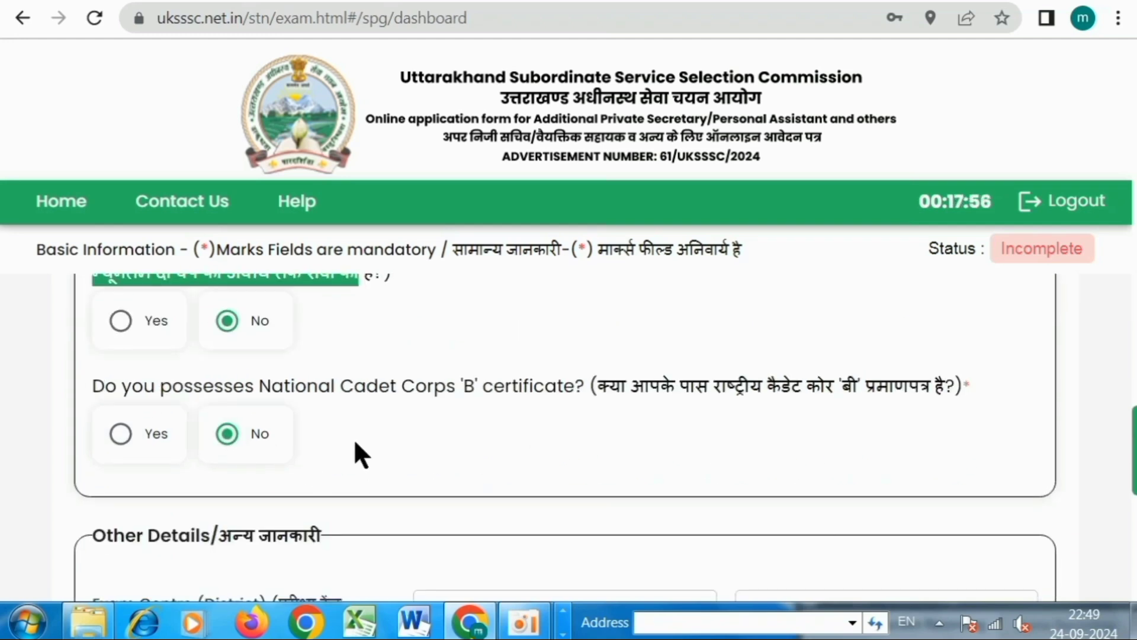
Set exam centre preferences: Almora first, Bageshwar second.
{"action": "scroll", "coordinate": [495, 431], "scroll_direction": "down", "scroll_amount": 4}
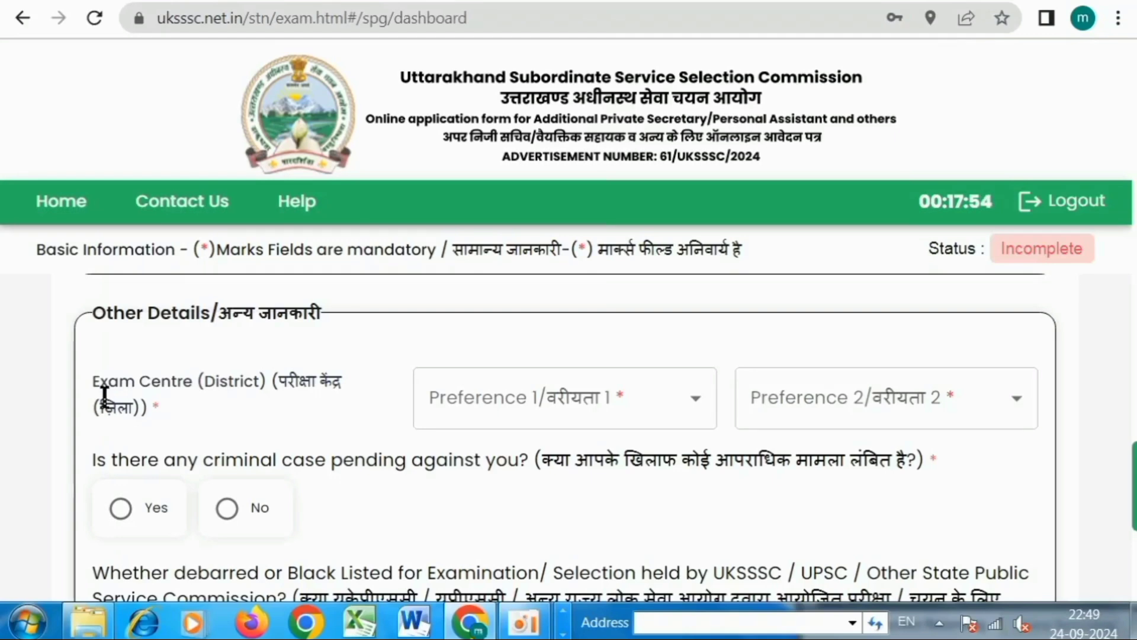
{"action": "left_click_drag", "start_coordinate": [99, 389], "coordinate": [213, 415]}
{"action": "left_click", "coordinate": [486, 399]}
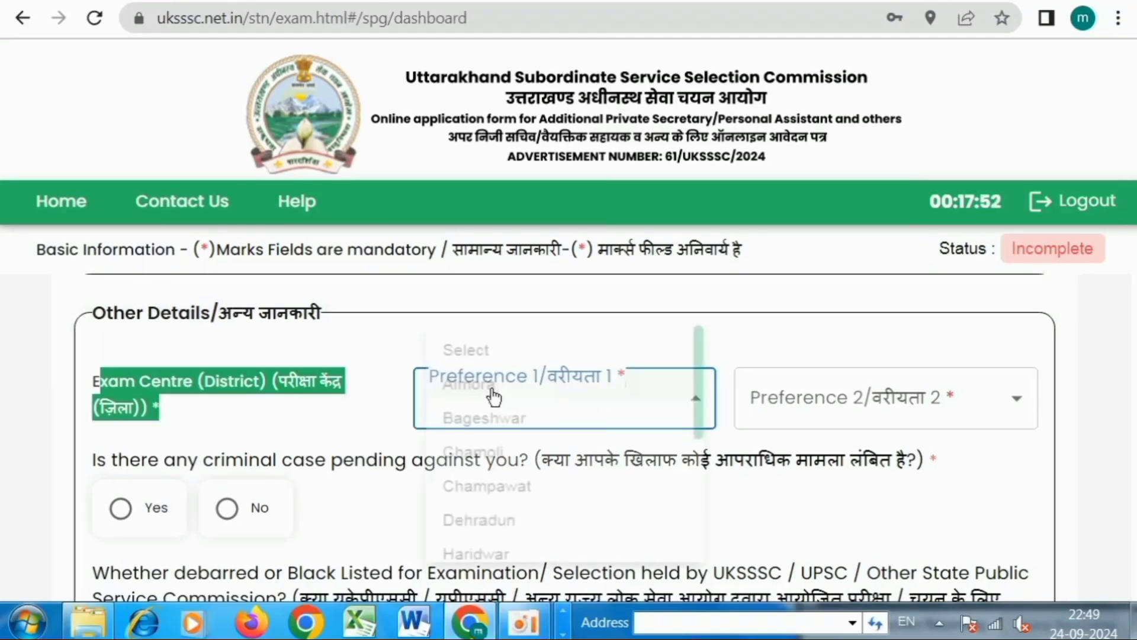
{"action": "left_click", "coordinate": [491, 391]}
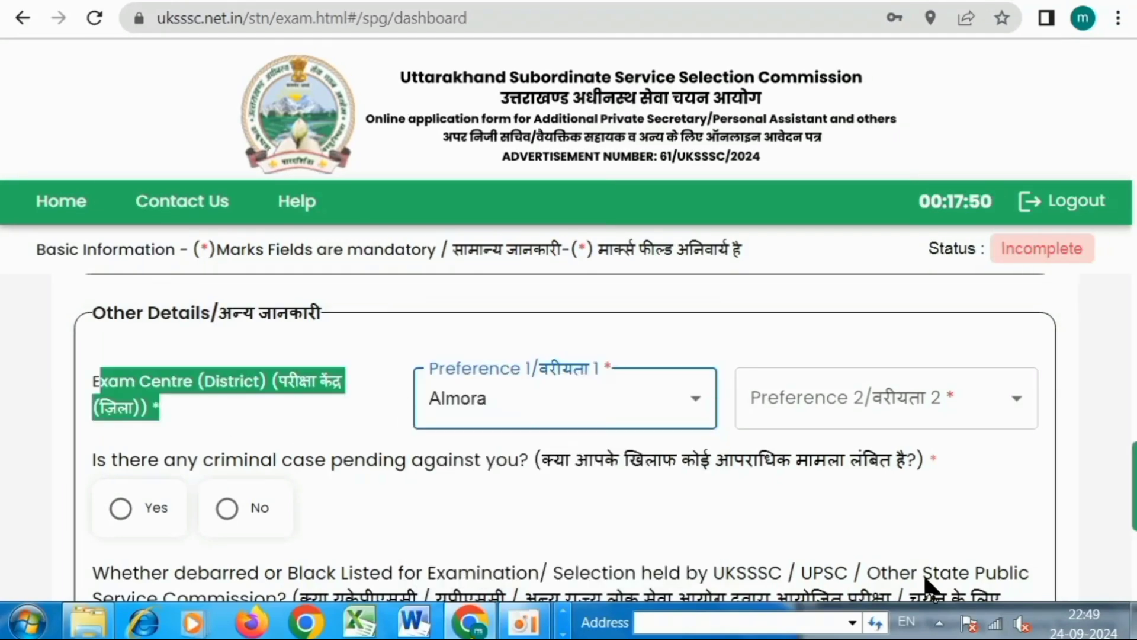
{"action": "left_click", "coordinate": [787, 417]}
{"action": "left_click", "coordinate": [809, 417]}
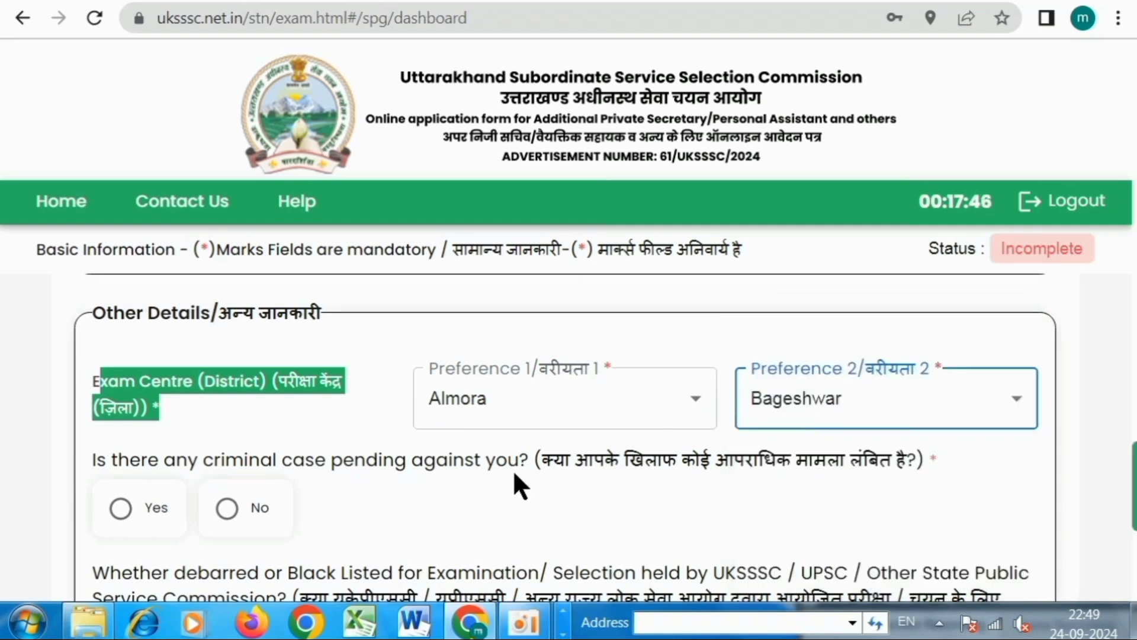
Answer No to the pending criminal case and debarred/blacklisted questions.
{"action": "scroll", "coordinate": [516, 472], "scroll_direction": "down", "scroll_amount": 2}
{"action": "left_click_drag", "start_coordinate": [570, 350], "coordinate": [927, 346]}
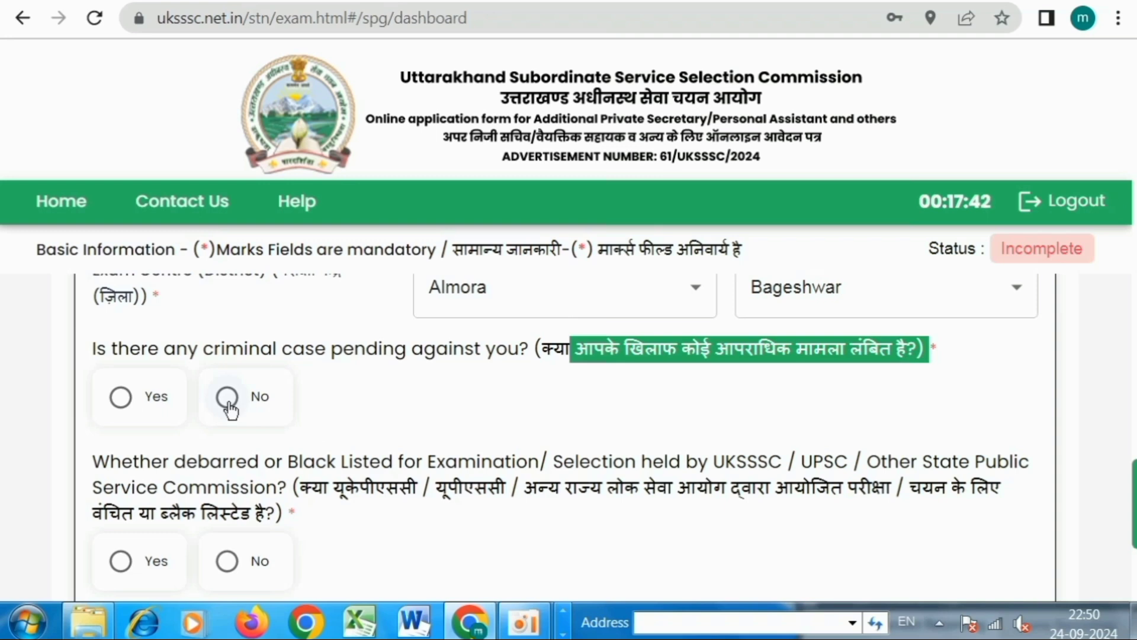
{"action": "left_click", "coordinate": [248, 415]}
{"action": "scroll", "coordinate": [418, 419], "scroll_direction": "down", "scroll_amount": 2}
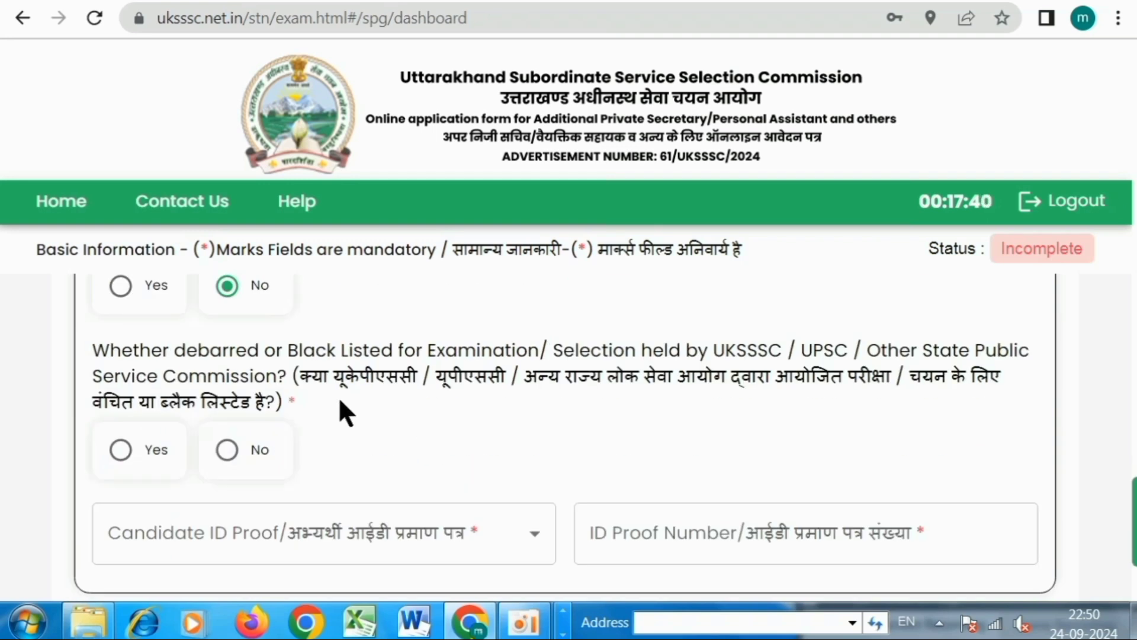
{"action": "left_click_drag", "start_coordinate": [330, 381], "coordinate": [786, 382]}
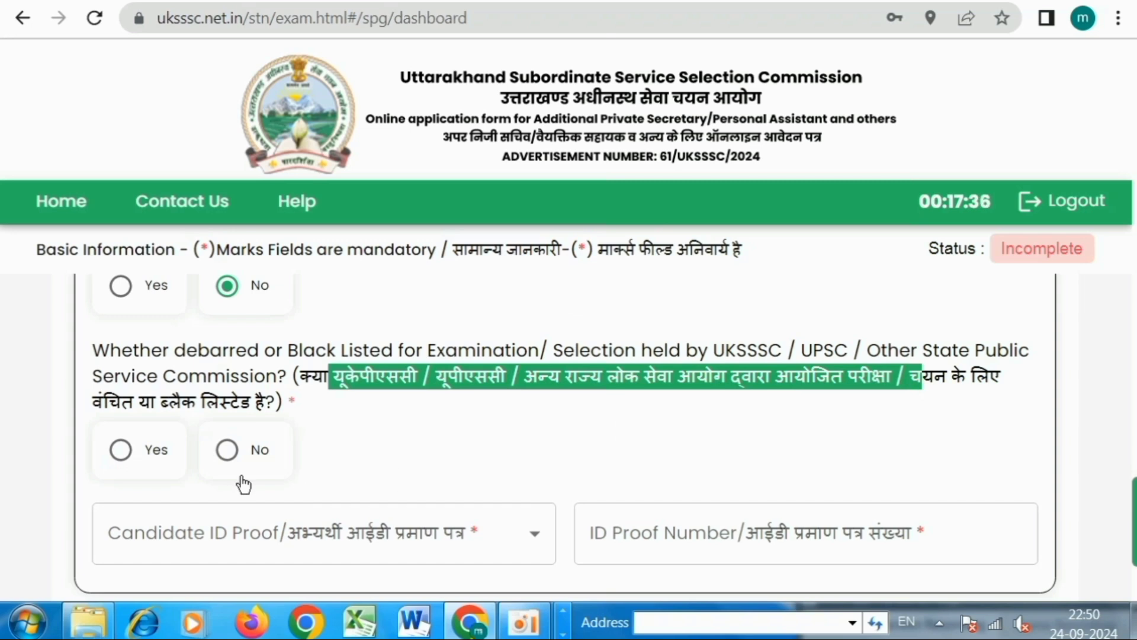
{"action": "left_click", "coordinate": [237, 455]}
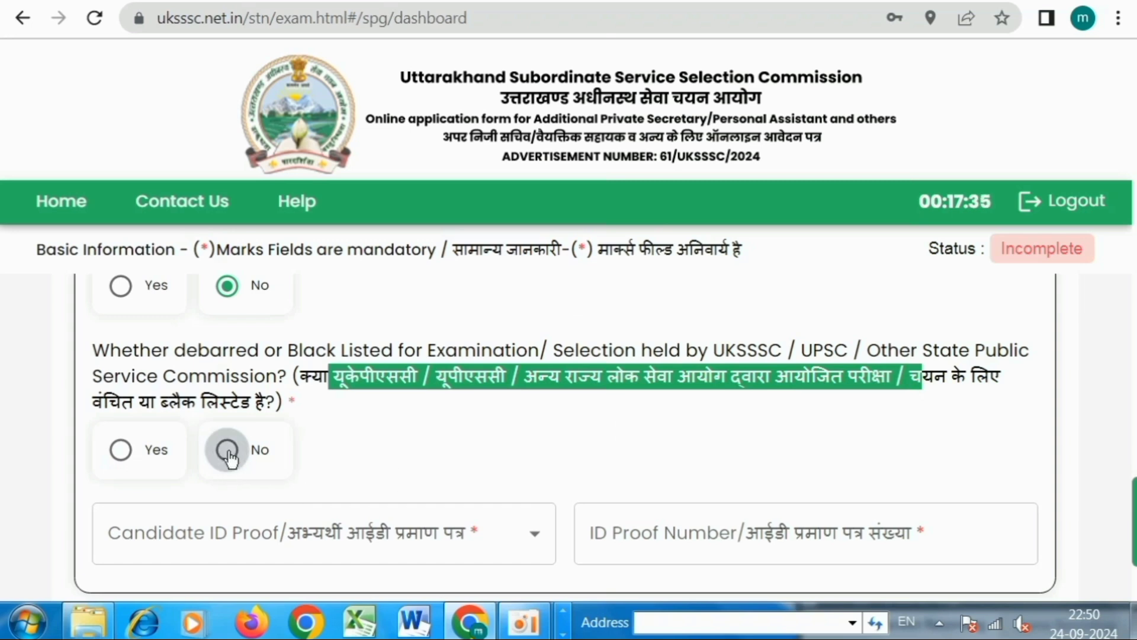
{"action": "scroll", "coordinate": [476, 419], "scroll_direction": "down", "scroll_amount": 2}
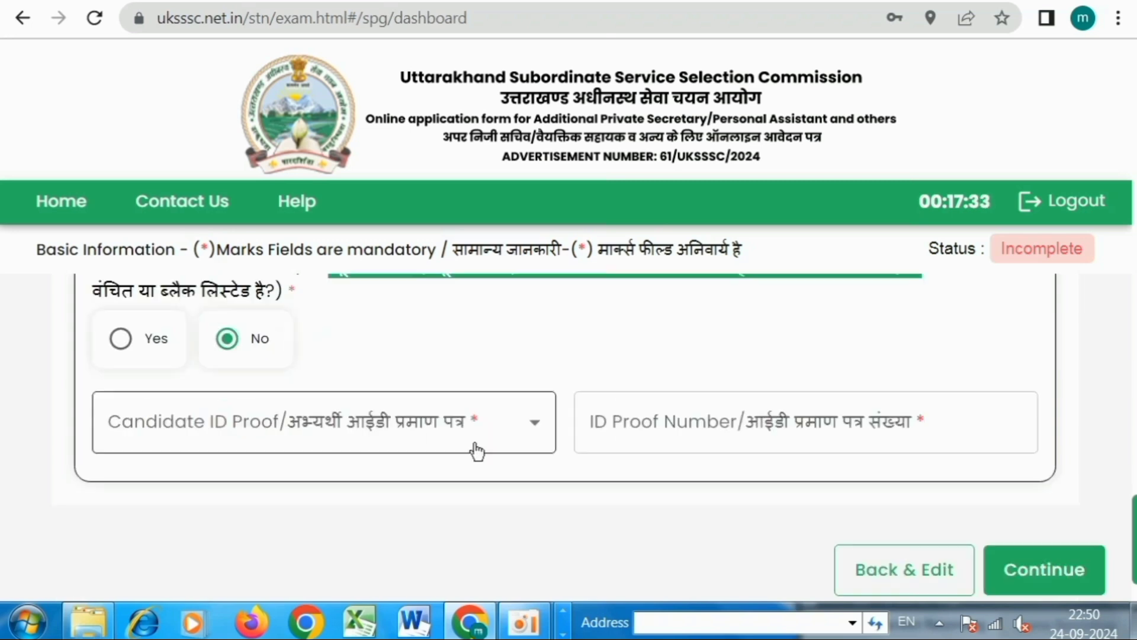
Choose Voter Identity Card as the candidate ID proof and start entering its number.
{"action": "left_click", "coordinate": [316, 437]}
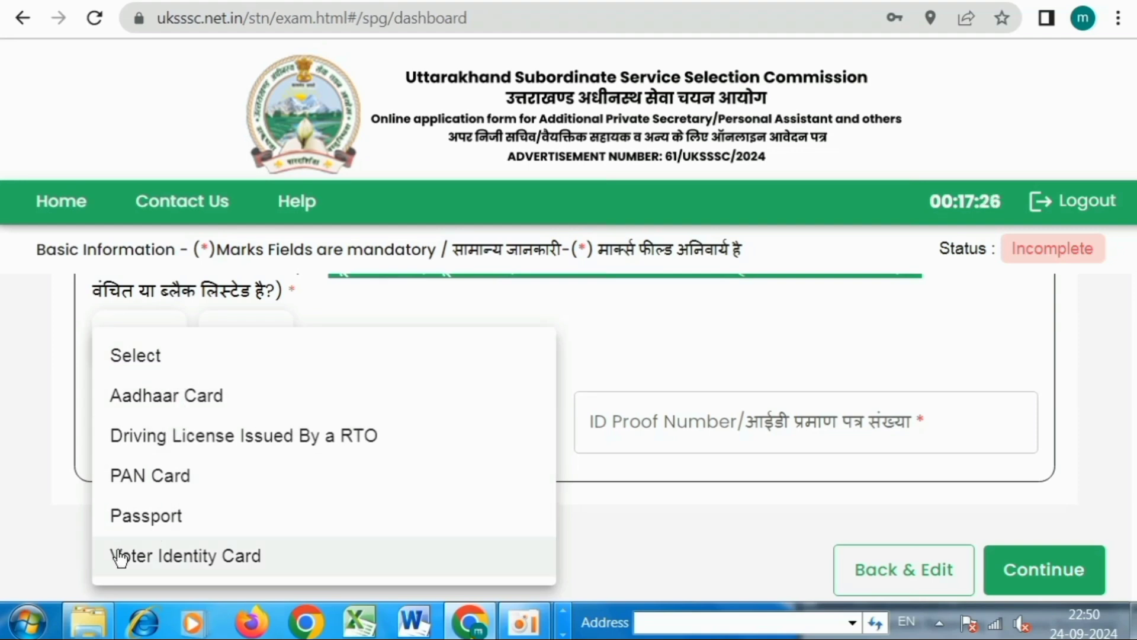
{"action": "left_click", "coordinate": [204, 561]}
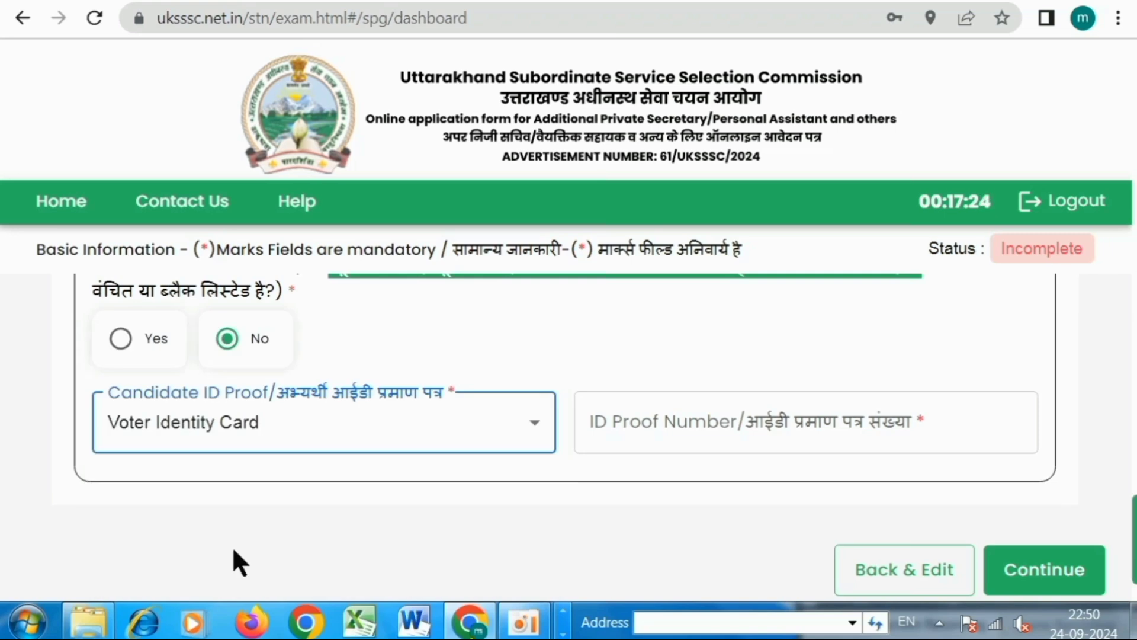
{"action": "left_click", "coordinate": [721, 427]}
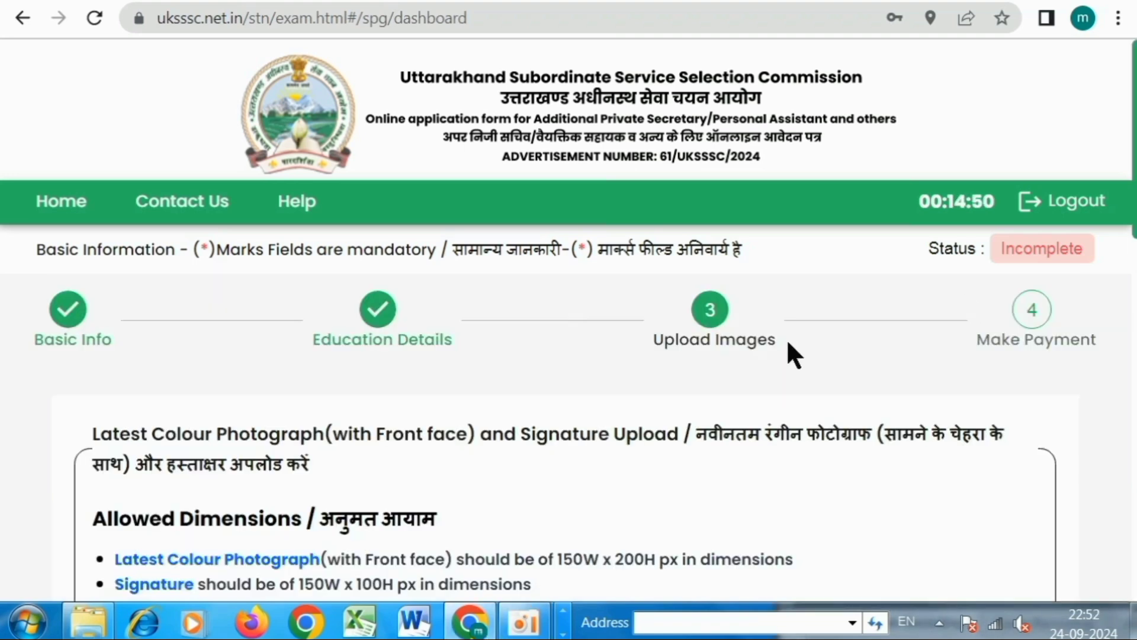
Review the upload rules: photo 150W x 200H px, signature 150W x 100H px.
{"action": "scroll", "coordinate": [787, 355], "scroll_direction": "down", "scroll_amount": 7}
{"action": "scroll", "coordinate": [723, 414], "scroll_direction": "up", "scroll_amount": 2}
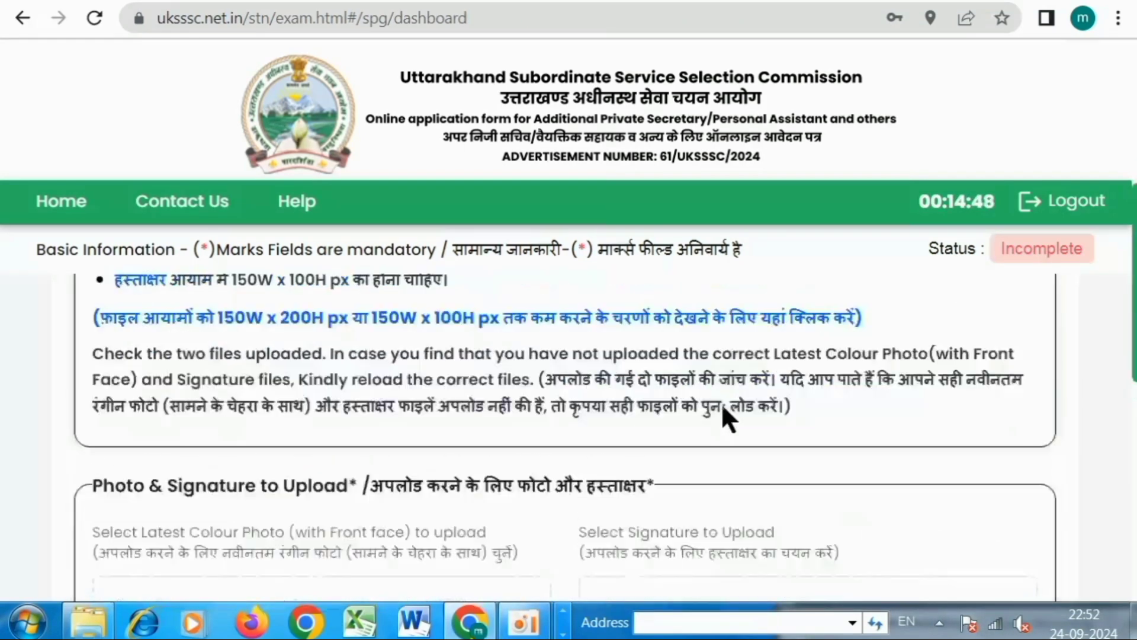
{"action": "left_click_drag", "start_coordinate": [114, 325], "coordinate": [294, 324]}
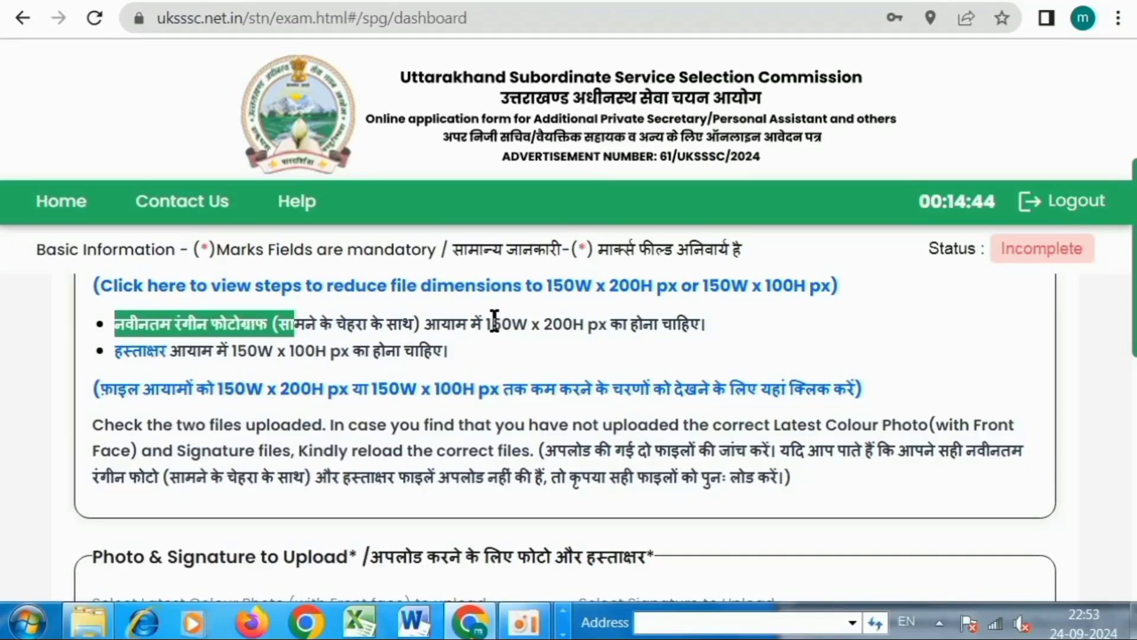
{"action": "left_click_drag", "start_coordinate": [487, 325], "coordinate": [629, 325]}
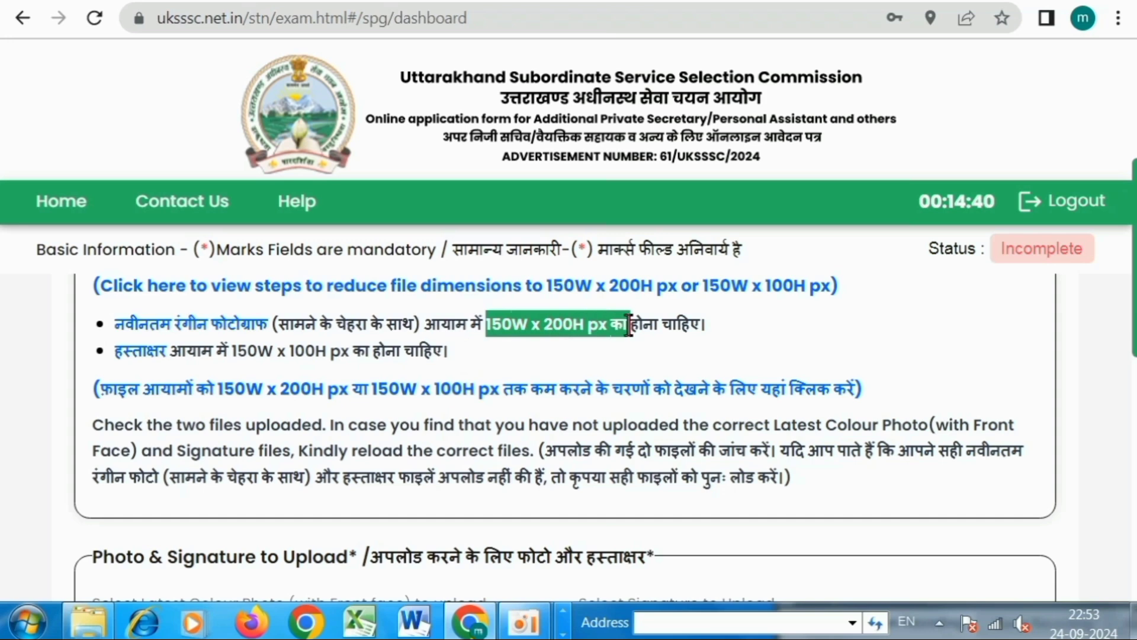
{"action": "left_click_drag", "start_coordinate": [232, 350], "coordinate": [354, 354]}
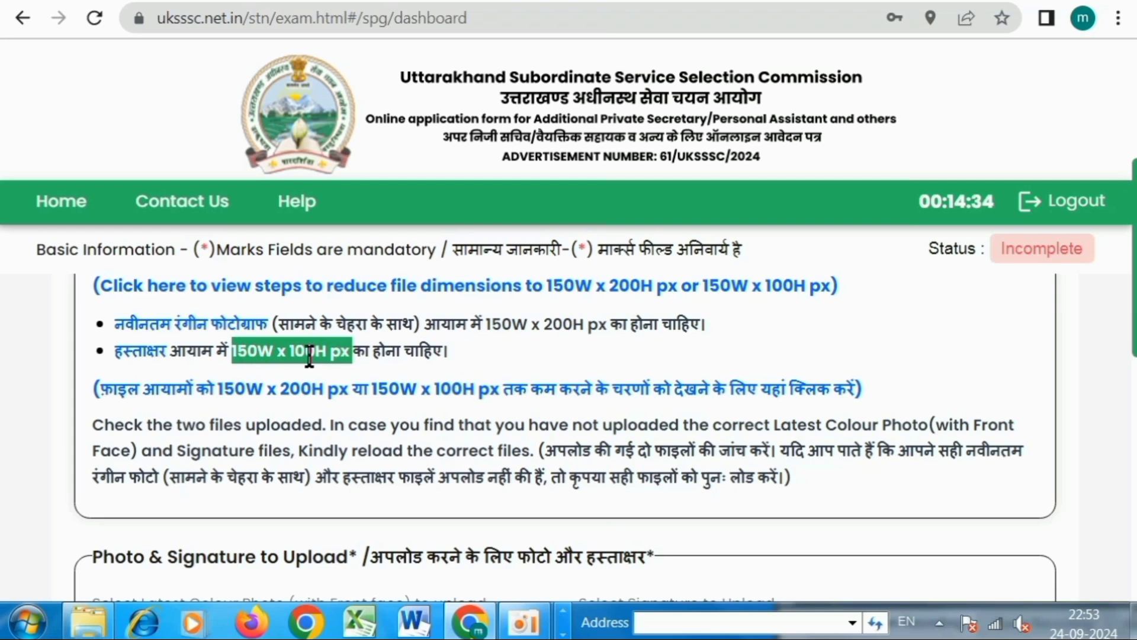
{"action": "scroll", "coordinate": [497, 355], "scroll_direction": "down", "scroll_amount": 4}
{"action": "scroll", "coordinate": [492, 394], "scroll_direction": "down", "scroll_amount": 4}
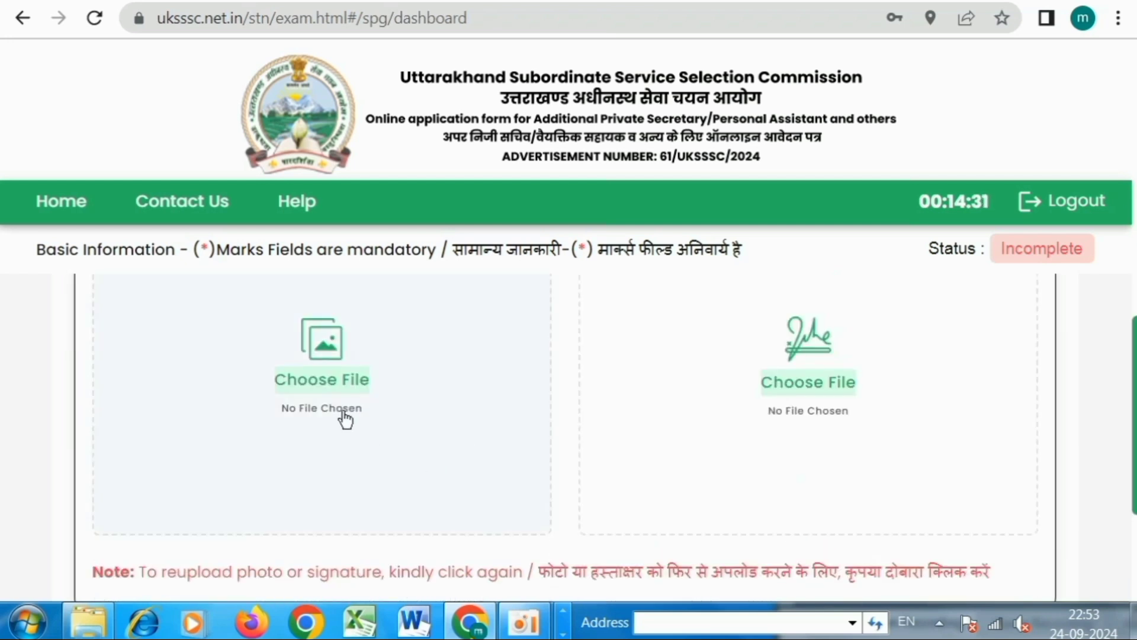
Upload the uk1 colour photograph and verify it.
{"action": "left_click", "coordinate": [323, 370]}
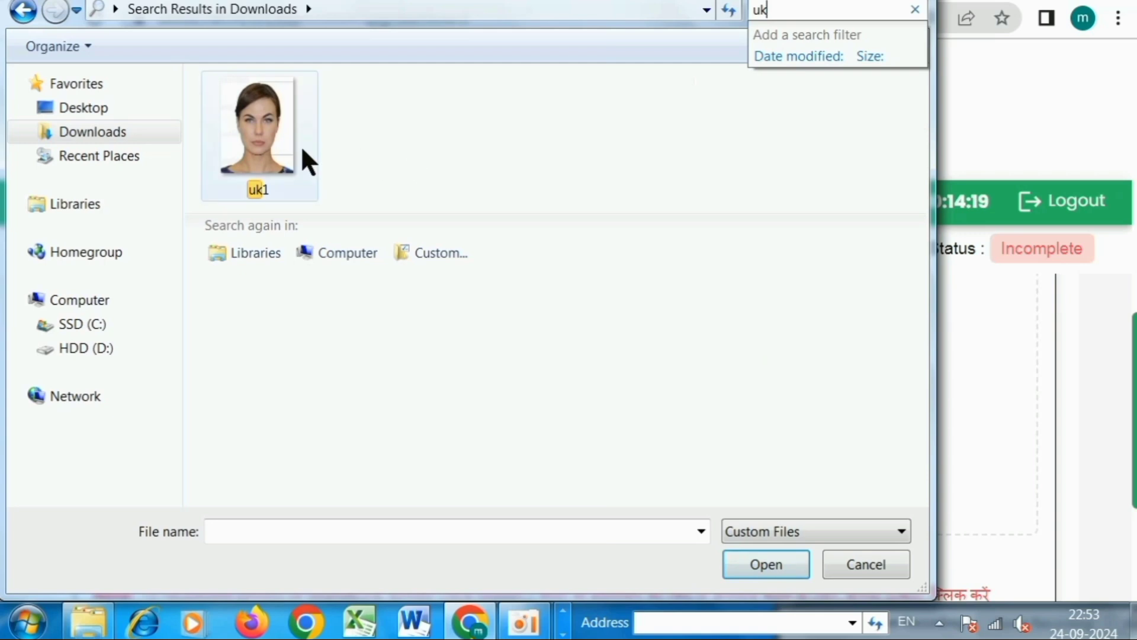
{"action": "left_click", "coordinate": [301, 145]}
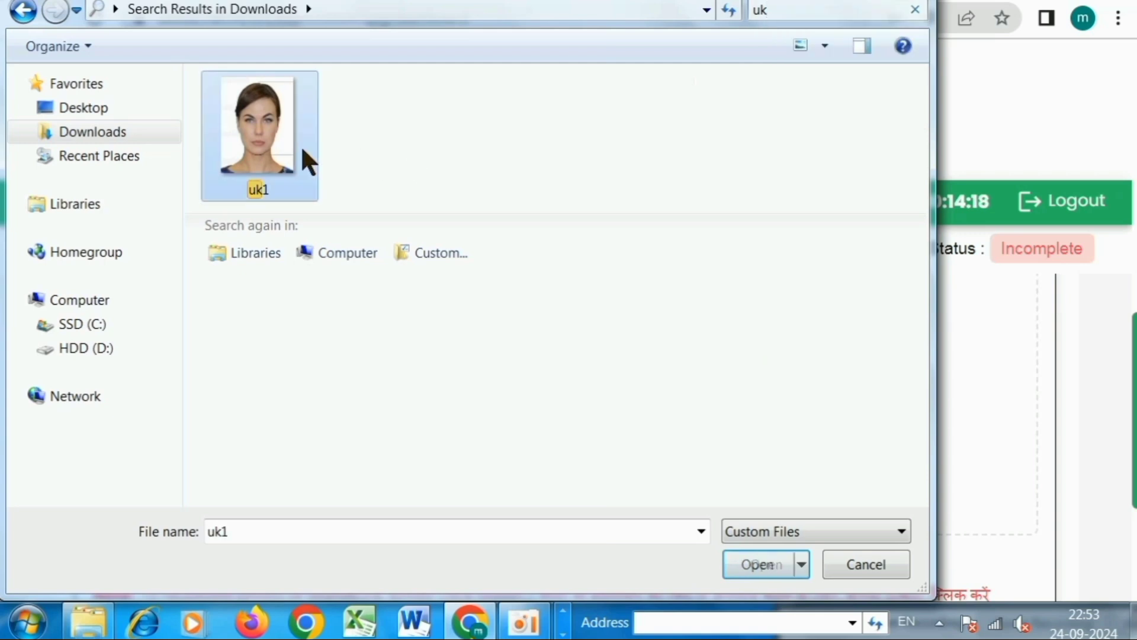
{"action": "left_click", "coordinate": [755, 564]}
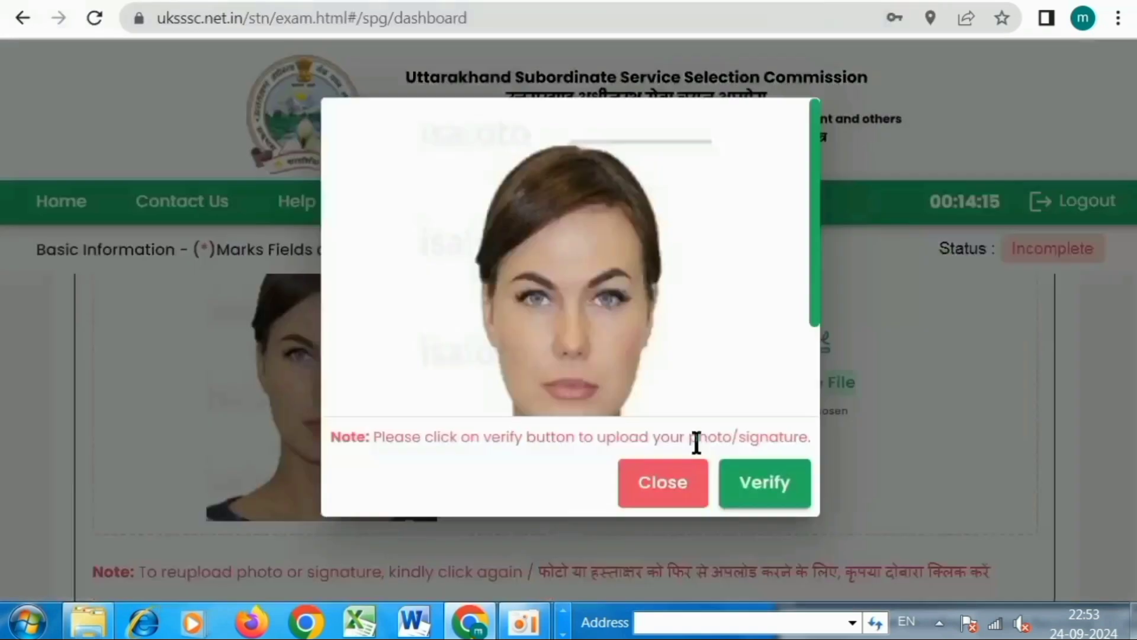
{"action": "scroll", "coordinate": [643, 280], "scroll_direction": "down", "scroll_amount": 3}
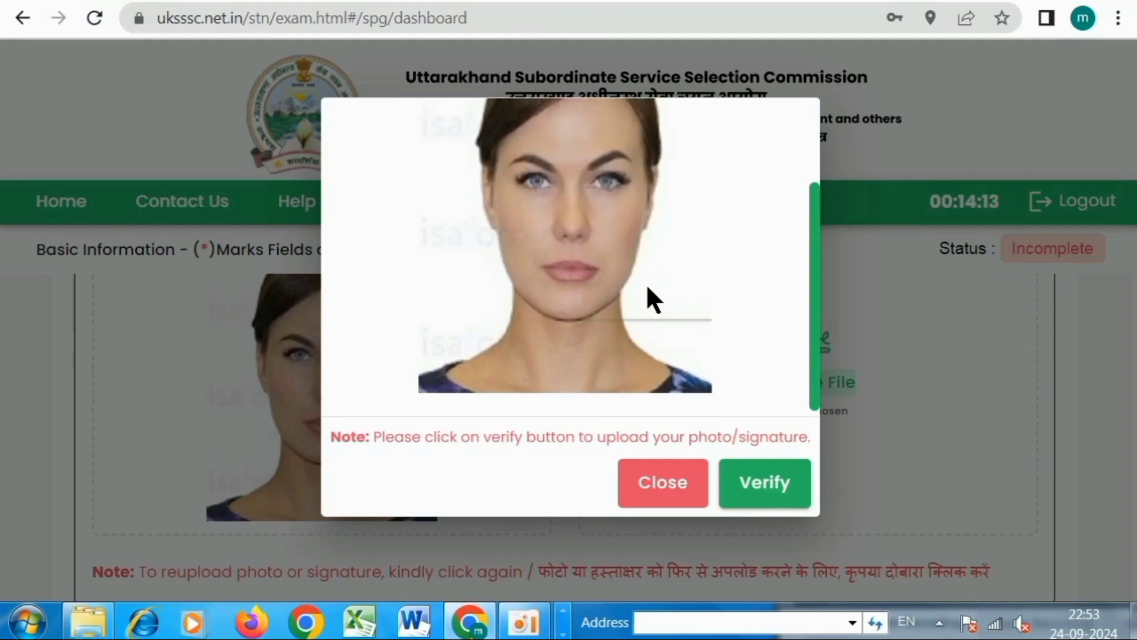
{"action": "scroll", "coordinate": [646, 283], "scroll_direction": "up", "scroll_amount": 3}
{"action": "left_click", "coordinate": [782, 494]}
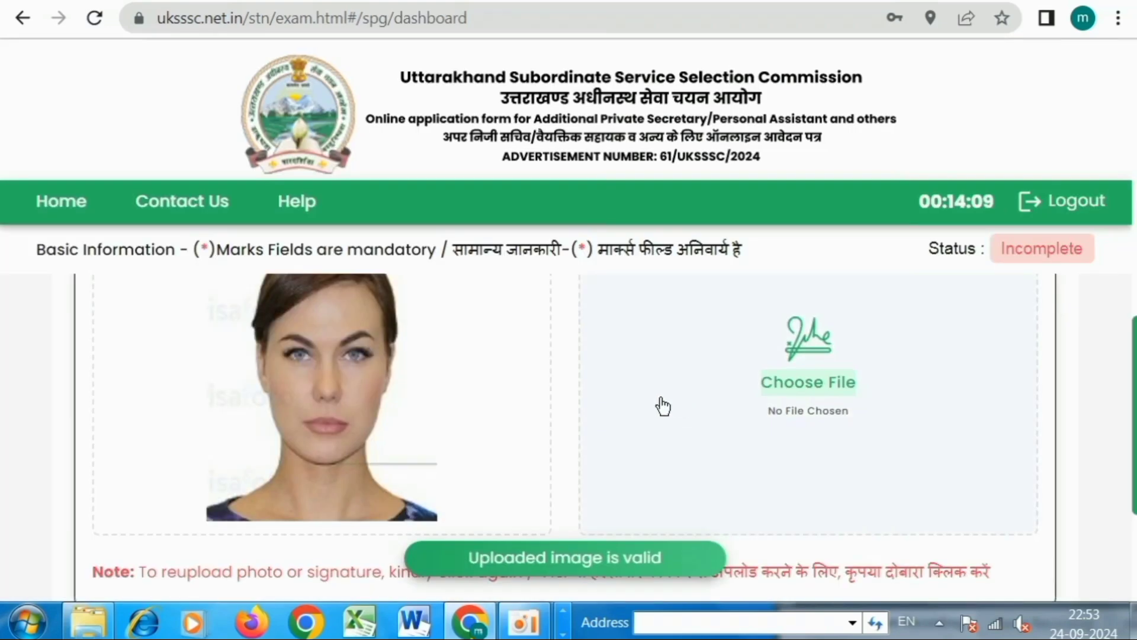
Choose the signature image for upload.
{"action": "scroll", "coordinate": [539, 403], "scroll_direction": "up", "scroll_amount": 6}
{"action": "scroll", "coordinate": [539, 403], "scroll_direction": "down", "scroll_amount": 3}
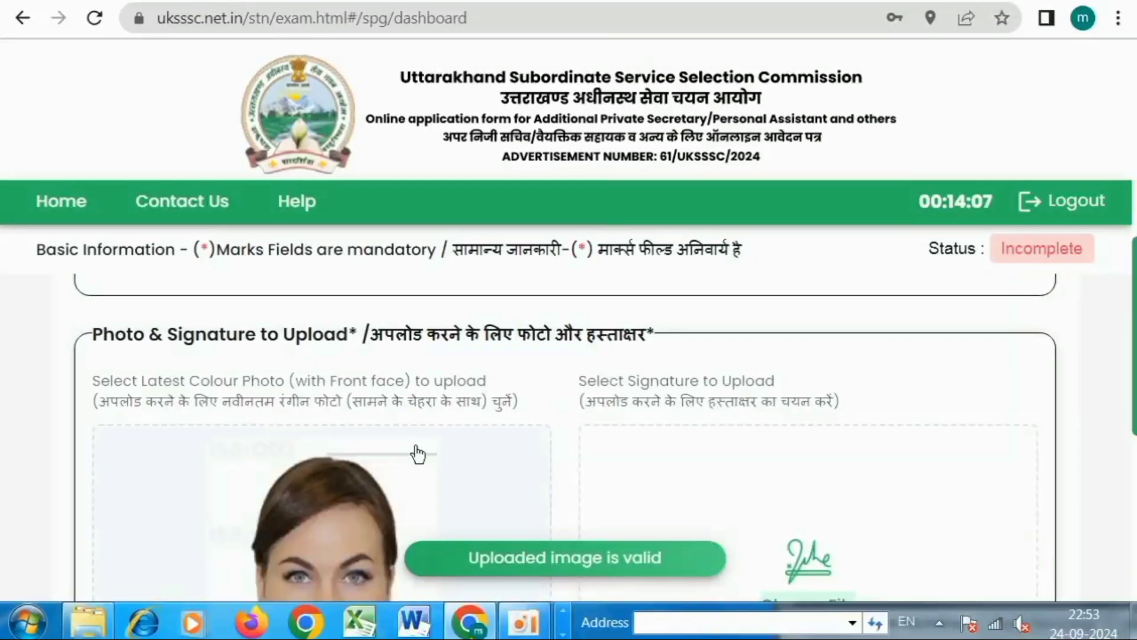
{"action": "scroll", "coordinate": [525, 452], "scroll_direction": "down", "scroll_amount": 3}
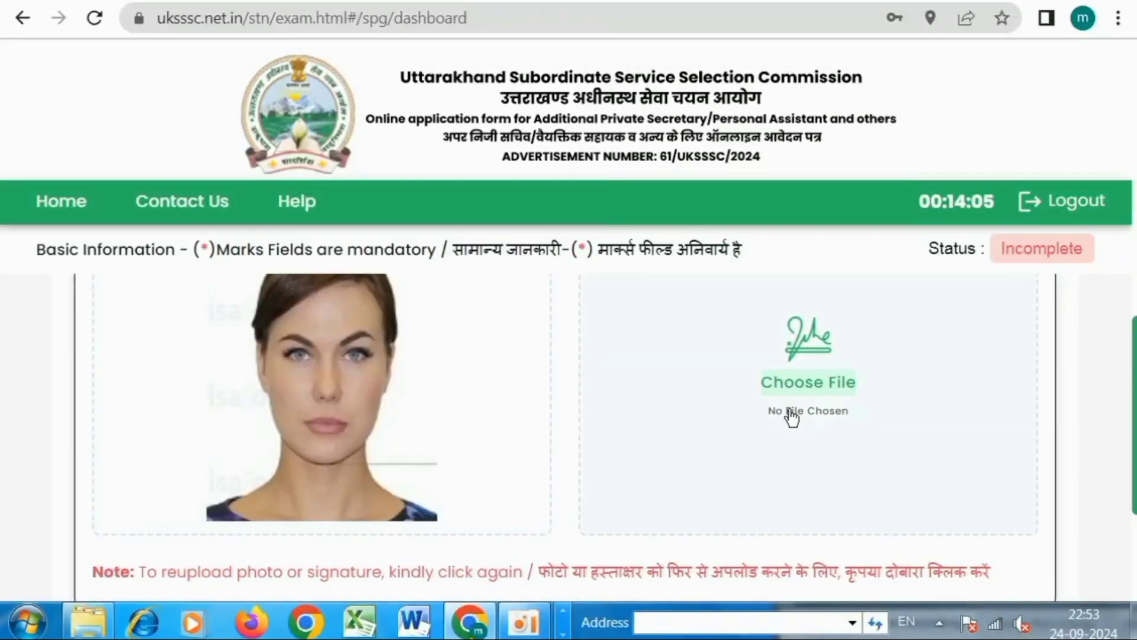
{"action": "left_click", "coordinate": [787, 386]}
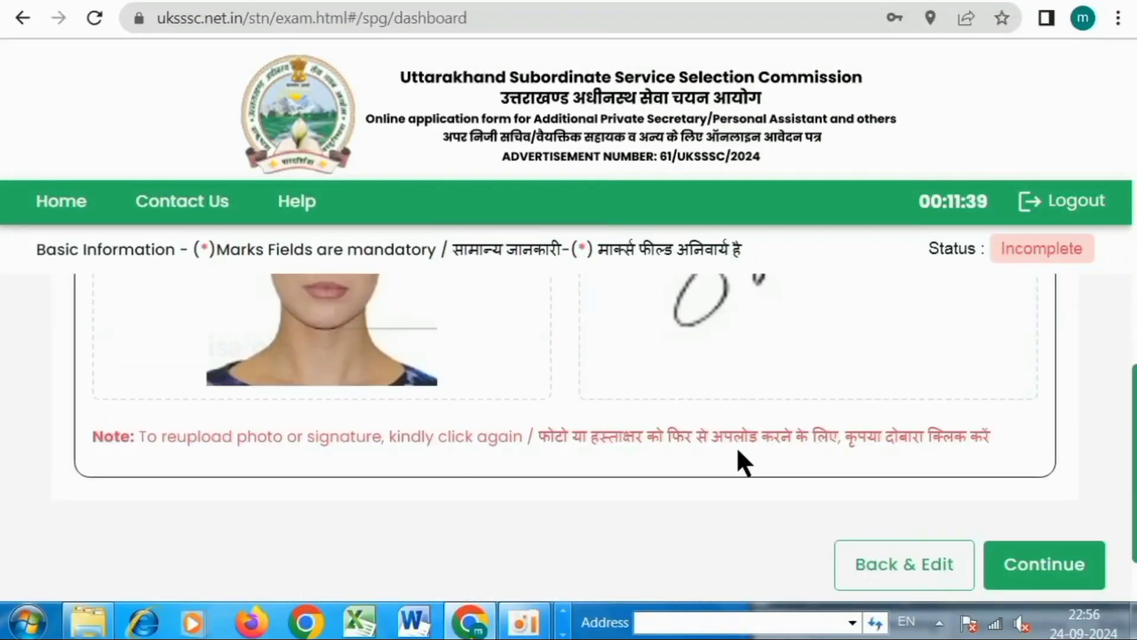
{"action": "scroll", "coordinate": [736, 446], "scroll_direction": "down", "scroll_amount": 2}
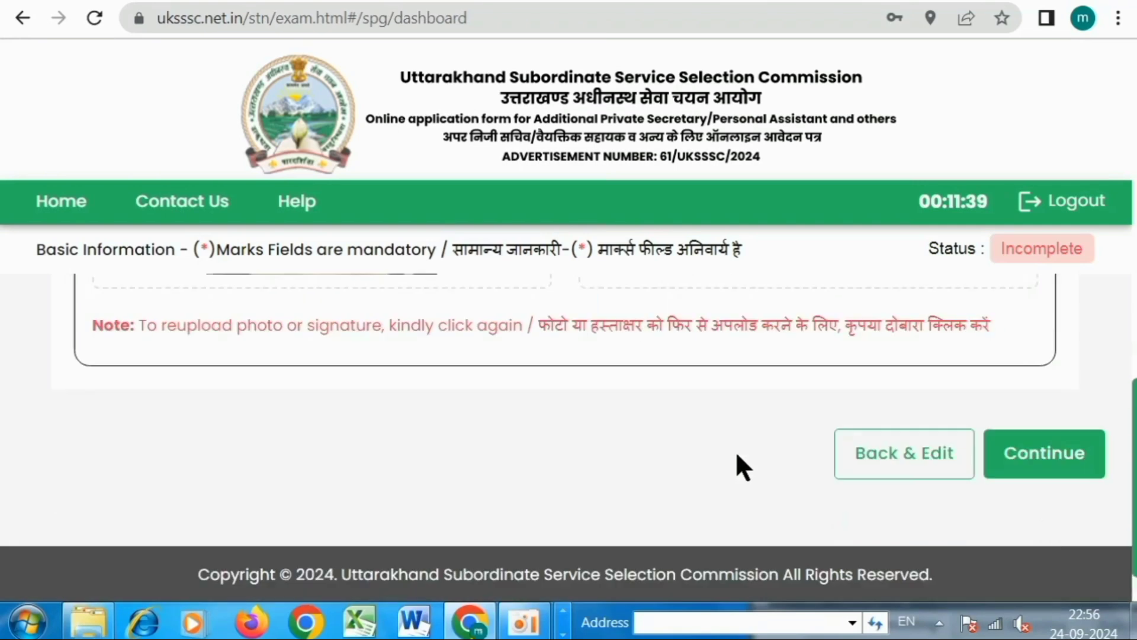
Submit the images, declaring the photo and signature accurate, to reach the Personal Information preview.
{"action": "left_click", "coordinate": [1048, 469]}
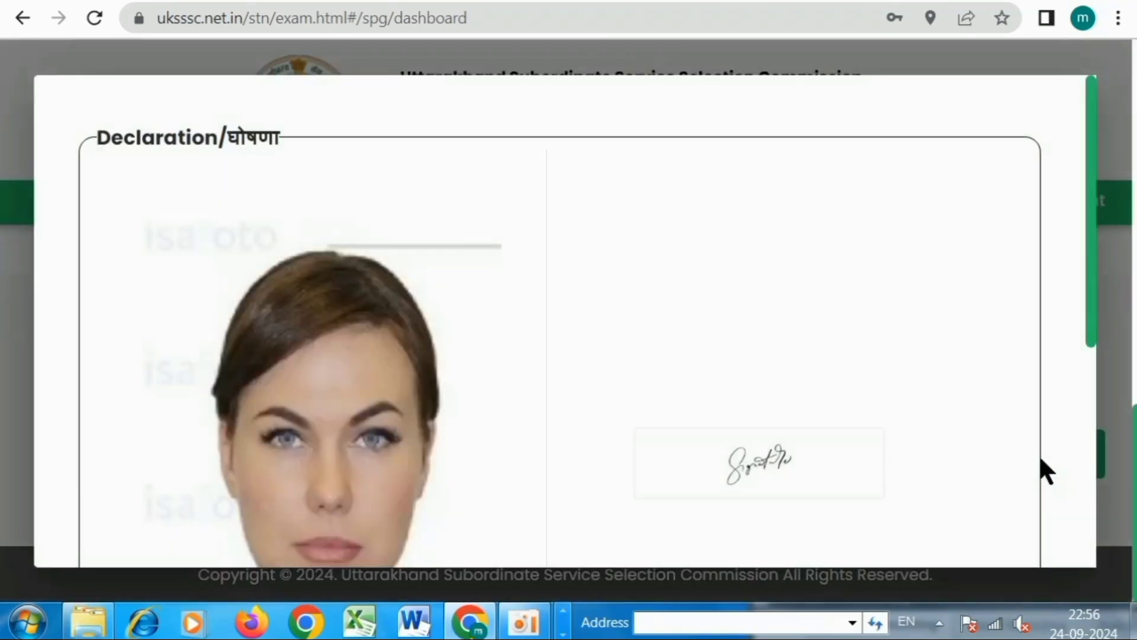
{"action": "scroll", "coordinate": [647, 328], "scroll_direction": "down", "scroll_amount": 6}
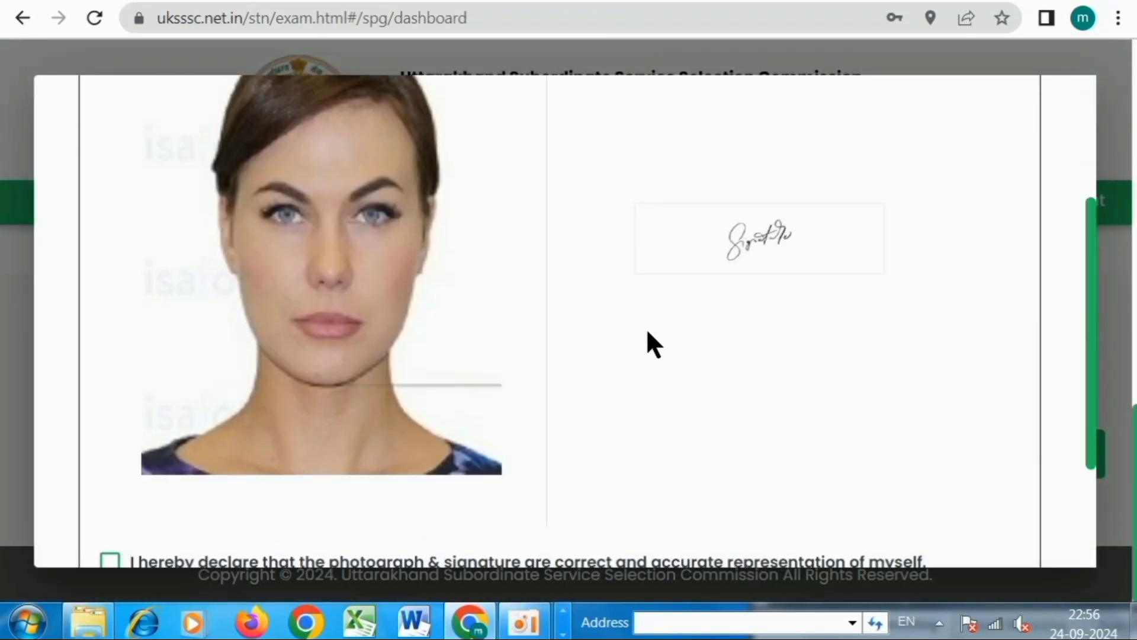
{"action": "left_click", "coordinate": [111, 389]}
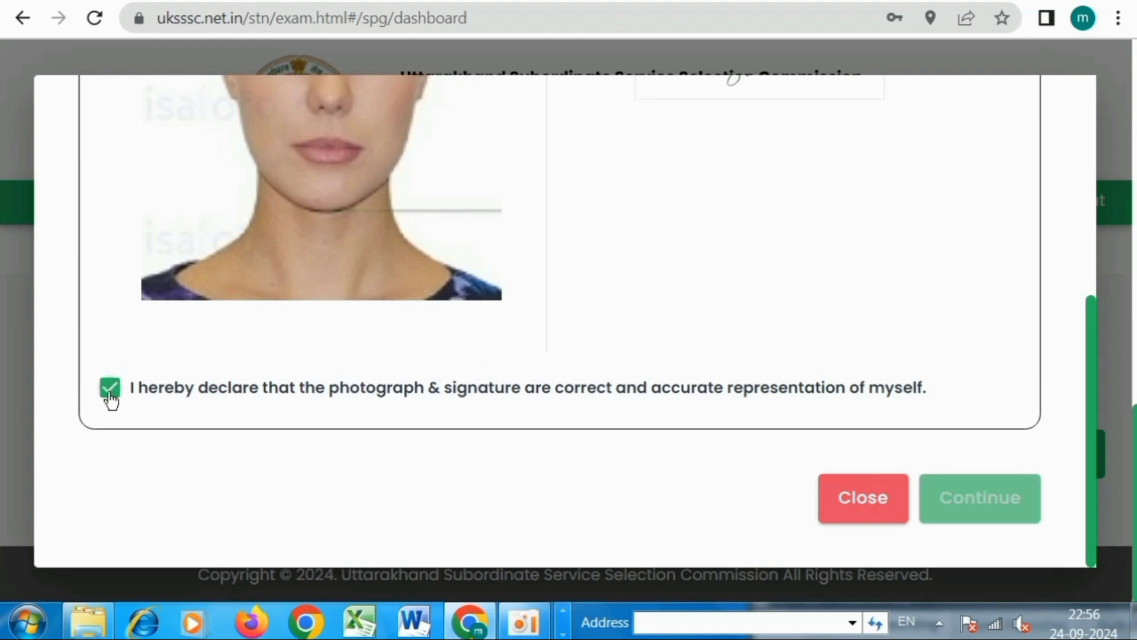
{"action": "left_click", "coordinate": [983, 509]}
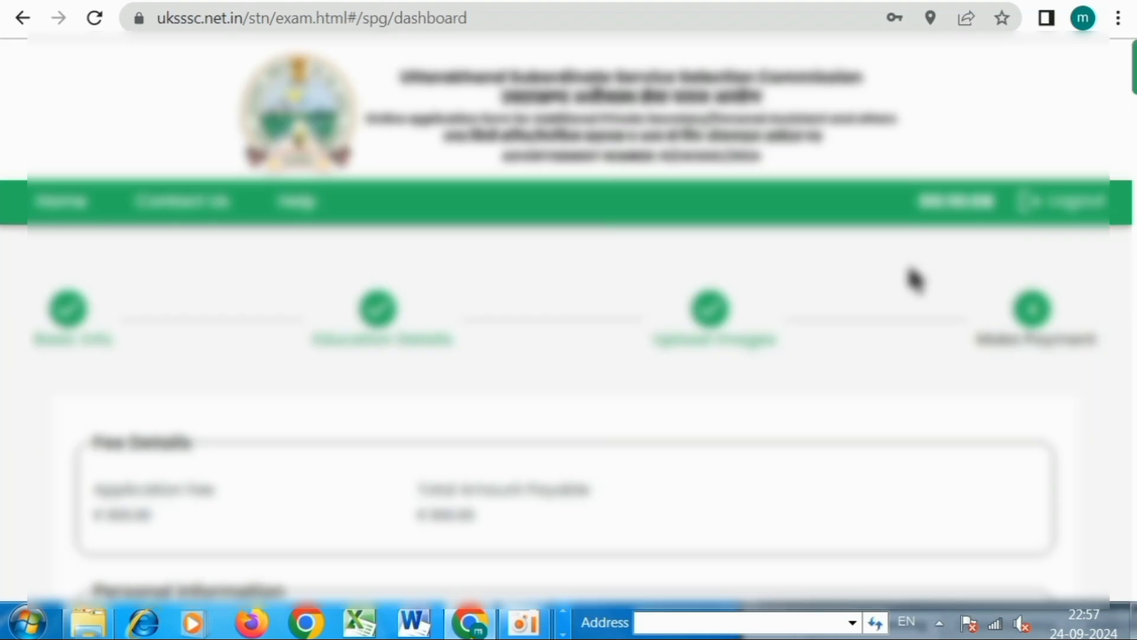
{"action": "scroll", "coordinate": [909, 269], "scroll_direction": "down", "scroll_amount": 4}
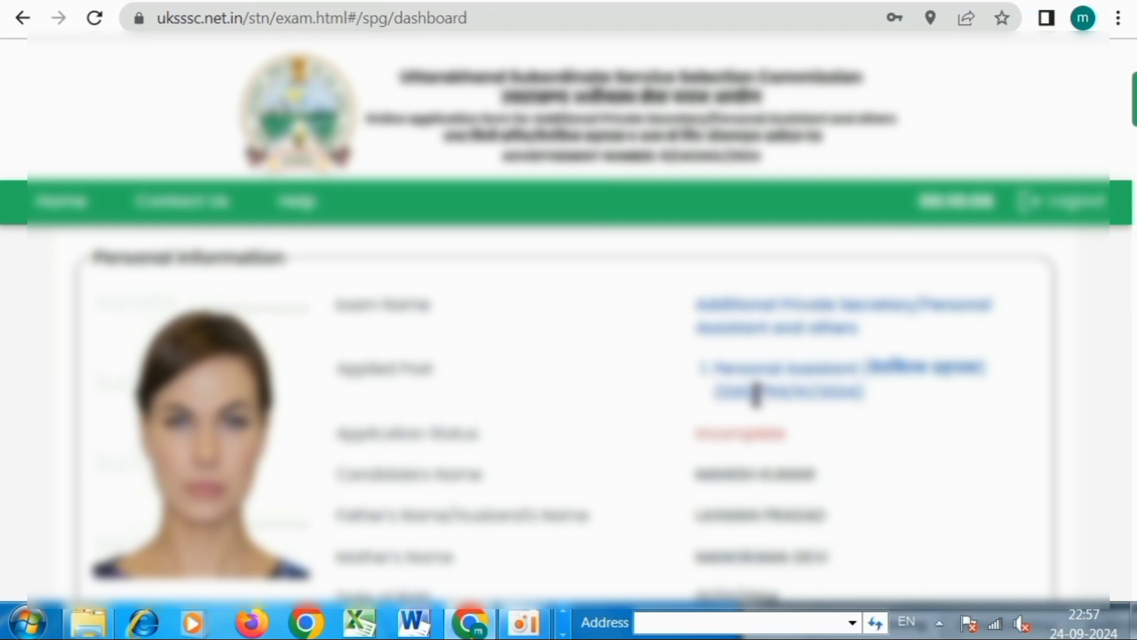
Tick the eligibility-conditions and true-details declarations at the bottom of the review page.
{"action": "scroll", "coordinate": [756, 394], "scroll_direction": "down", "scroll_amount": 8}
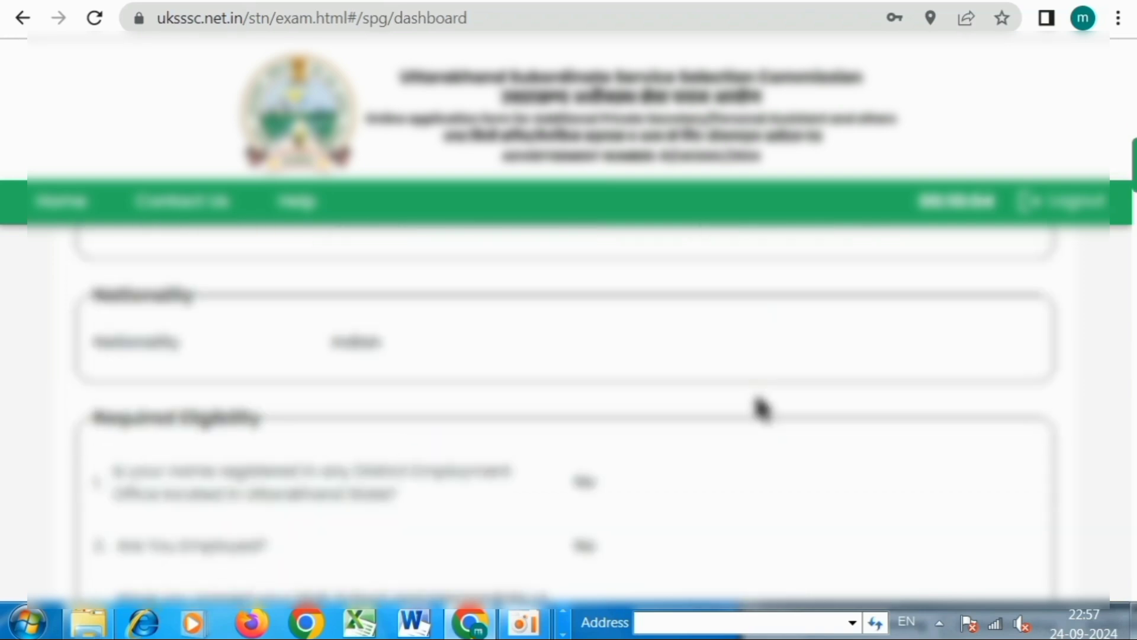
{"action": "scroll", "coordinate": [761, 411], "scroll_direction": "down", "scroll_amount": 10}
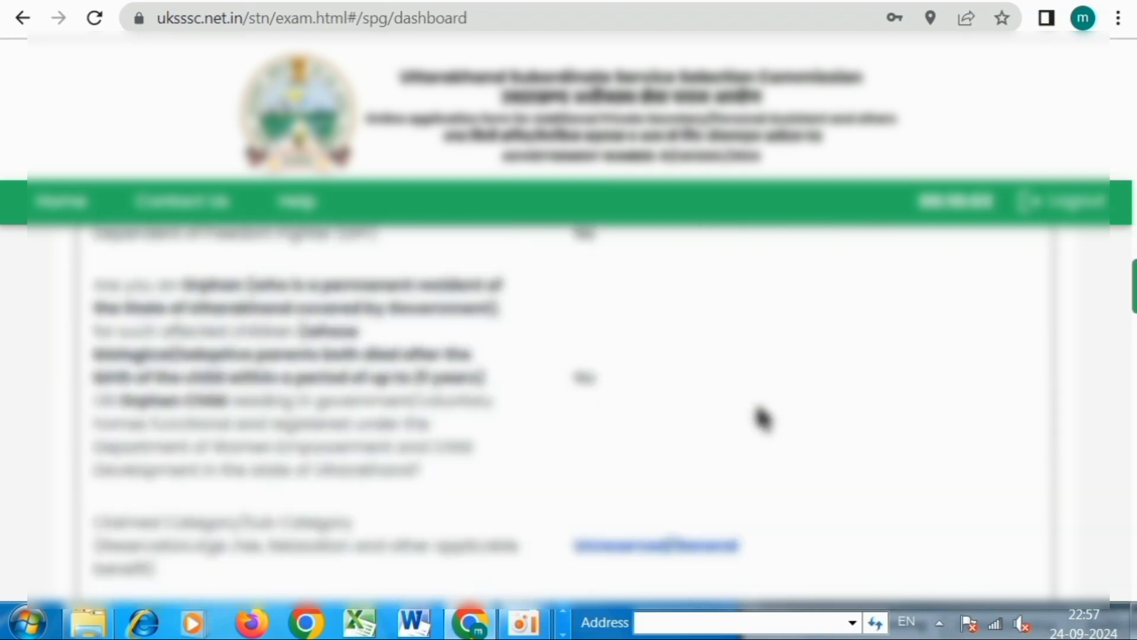
{"action": "scroll", "coordinate": [762, 418], "scroll_direction": "down", "scroll_amount": 12}
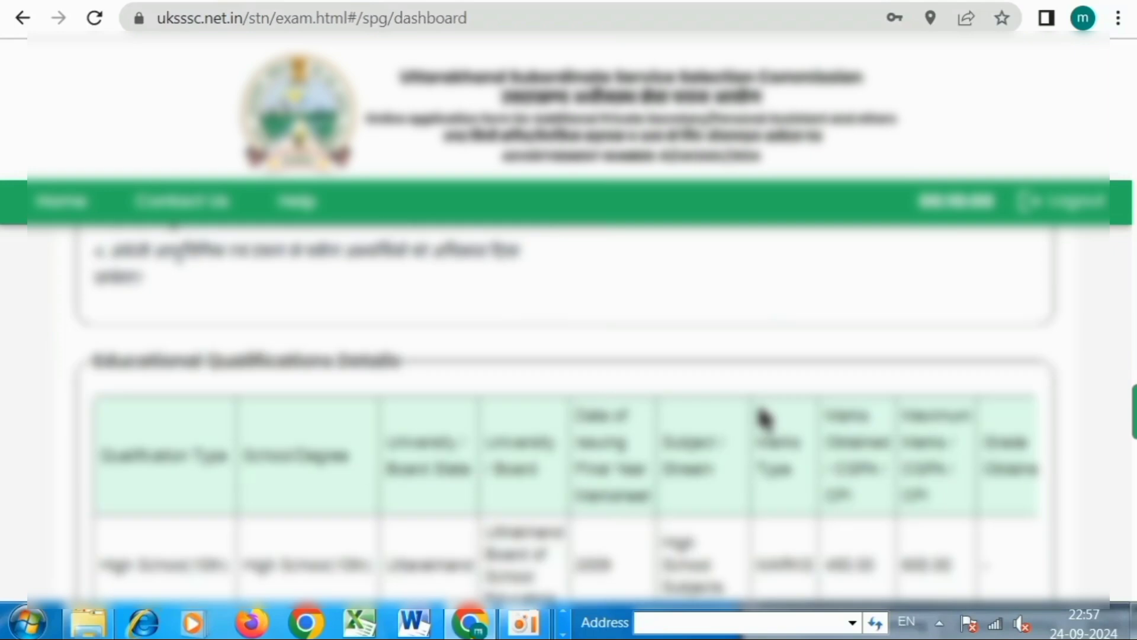
{"action": "scroll", "coordinate": [763, 418], "scroll_direction": "down", "scroll_amount": 10}
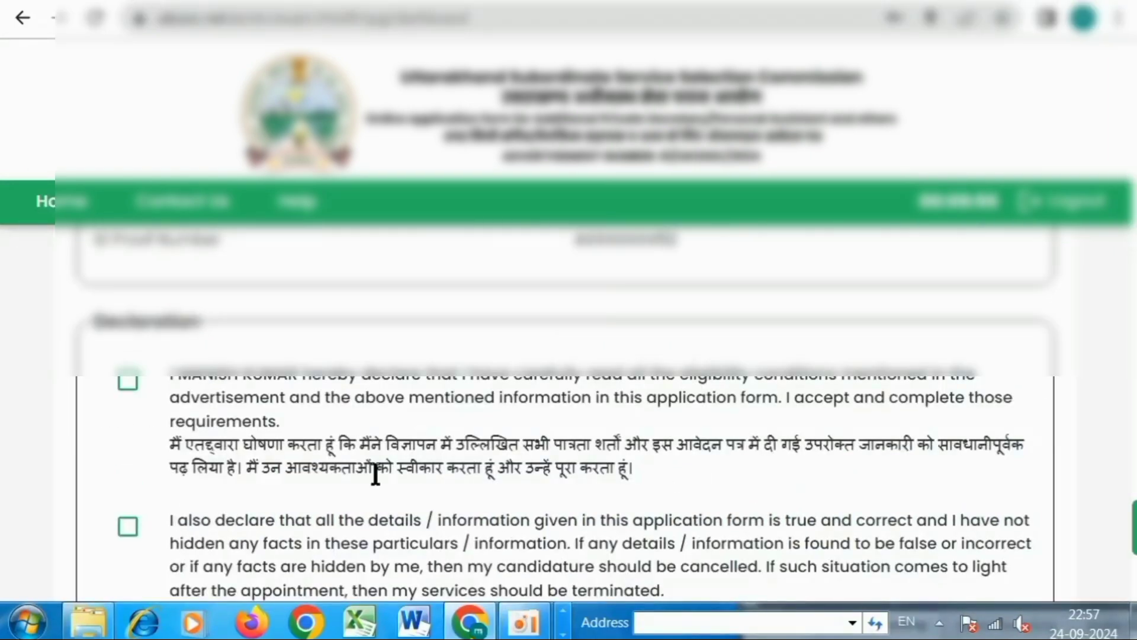
{"action": "left_click", "coordinate": [128, 384]}
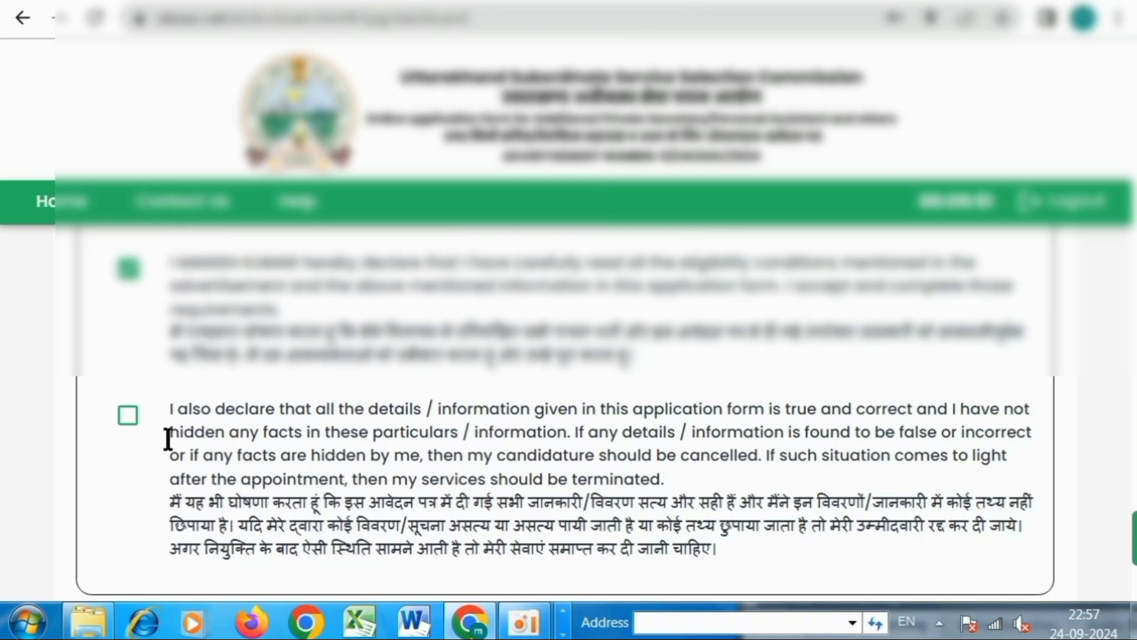
{"action": "left_click", "coordinate": [127, 417]}
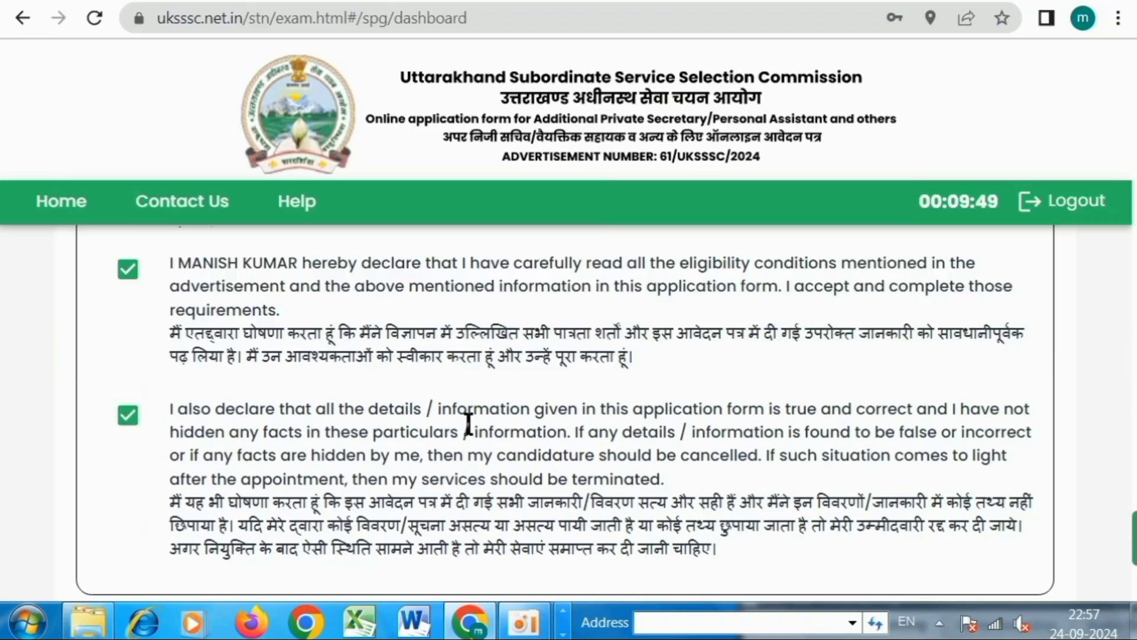
Proceed from the reviewed application to the Make Payment step.
{"action": "scroll", "coordinate": [468, 424], "scroll_direction": "down", "scroll_amount": 4}
{"action": "scroll", "coordinate": [781, 514], "scroll_direction": "down", "scroll_amount": 2}
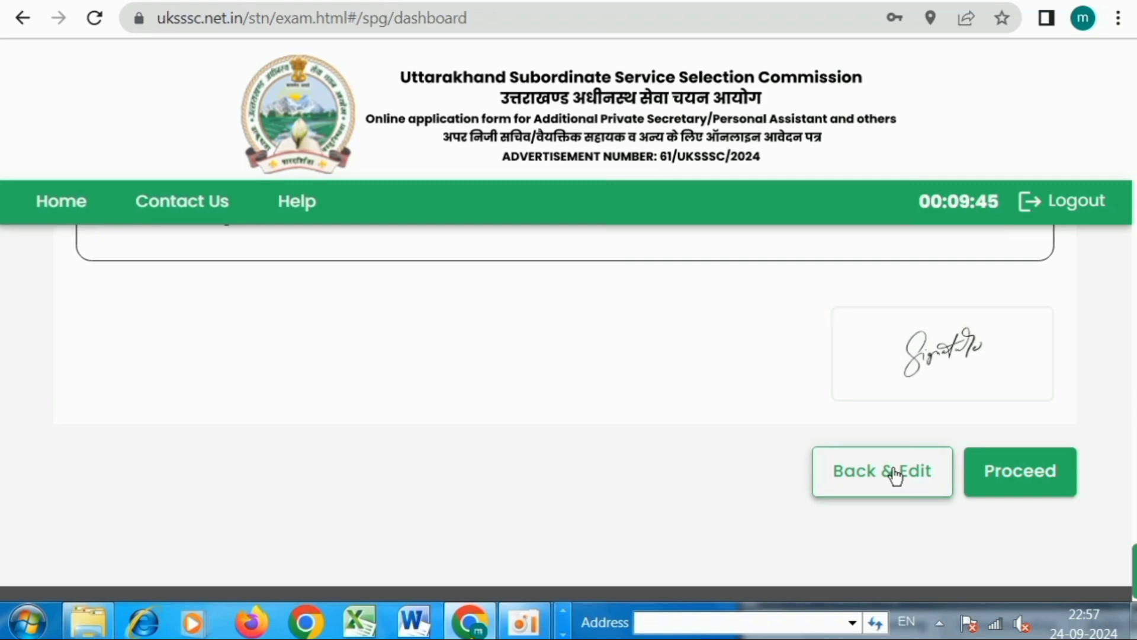
{"action": "left_click", "coordinate": [1033, 474]}
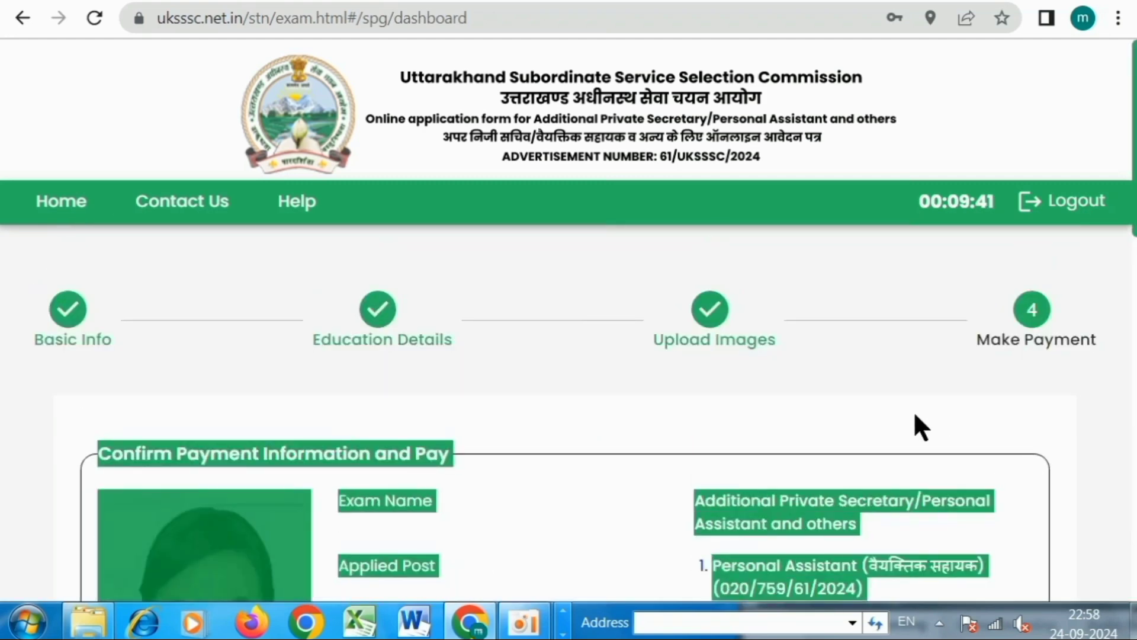
Pay the fee through CC Avenue, reaching its billing form for INR 310.00.
{"action": "scroll", "coordinate": [902, 402], "scroll_direction": "down", "scroll_amount": 10}
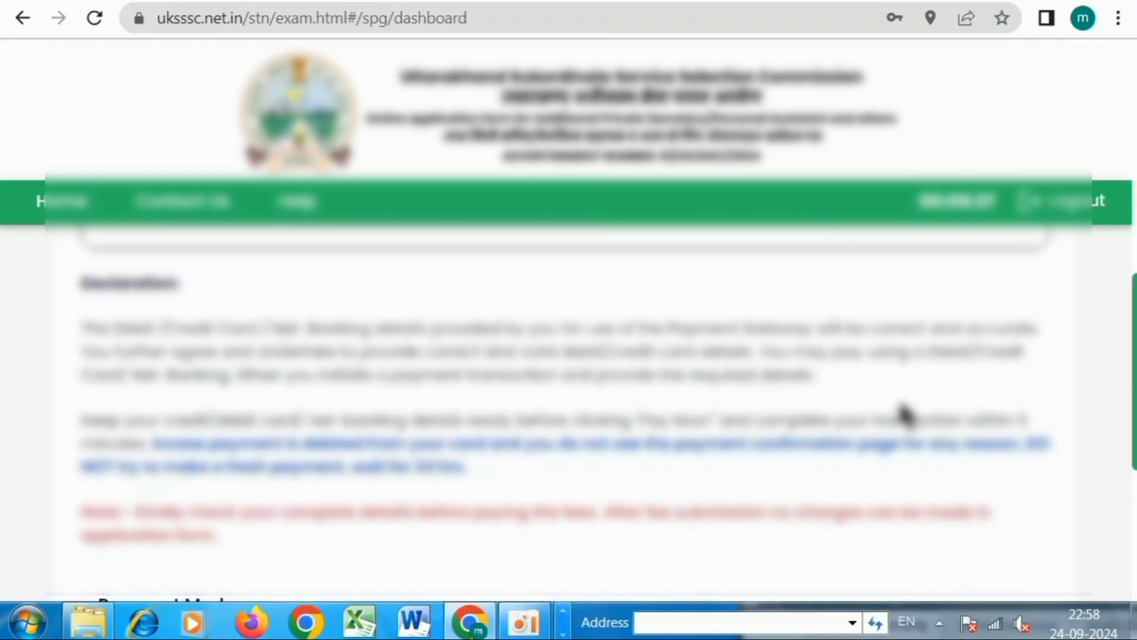
{"action": "scroll", "coordinate": [905, 415], "scroll_direction": "down", "scroll_amount": 3}
{"action": "scroll", "coordinate": [905, 417], "scroll_direction": "down", "scroll_amount": 2}
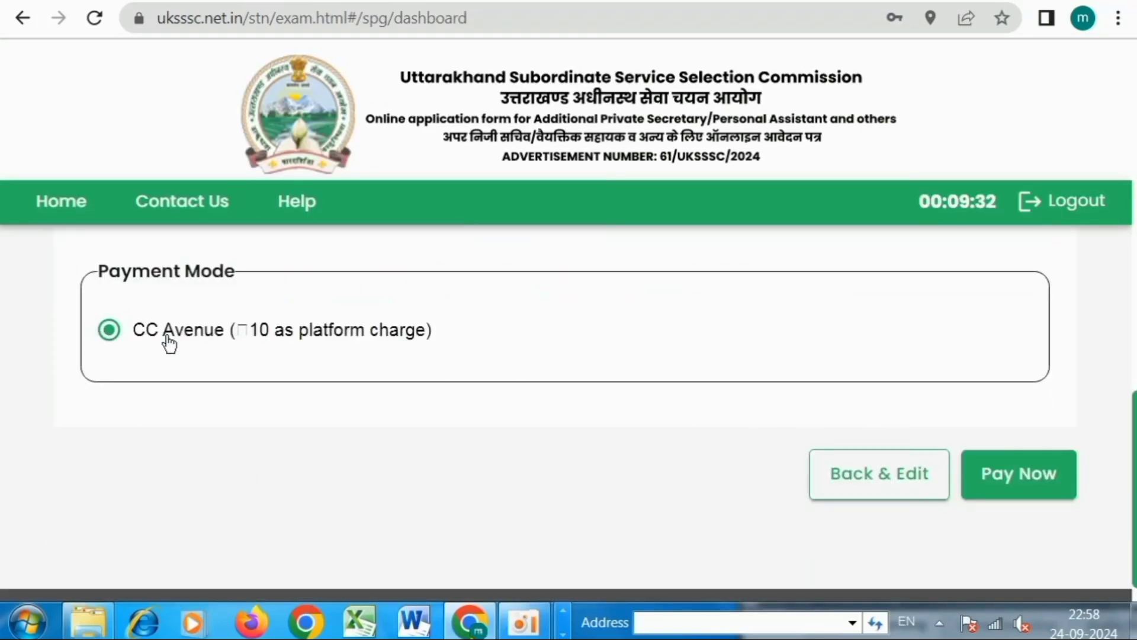
{"action": "left_click", "coordinate": [1033, 481]}
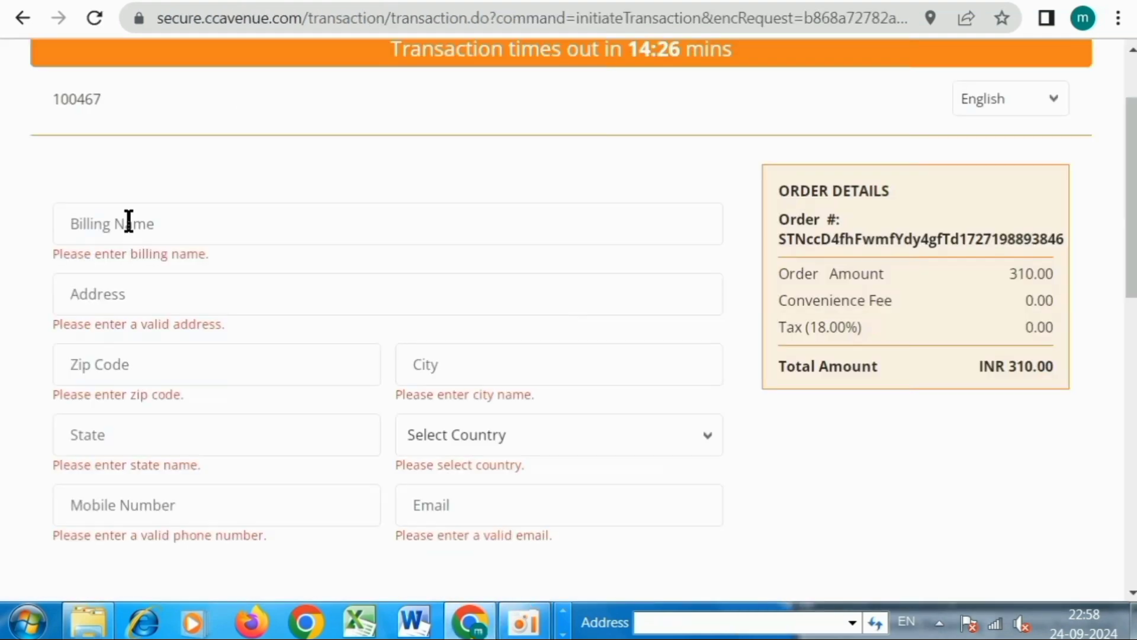
{"action": "left_click", "coordinate": [143, 225]}
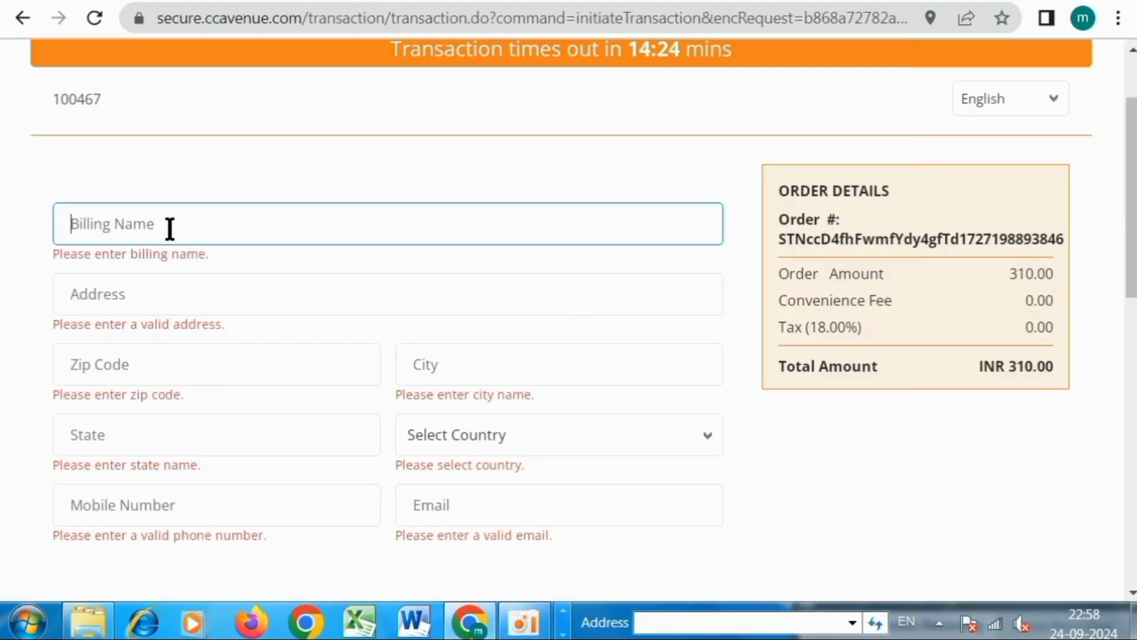
Enter the billing name, street address and zip code so city, state and country India auto-fill.
{"action": "type", "text": "manish"}
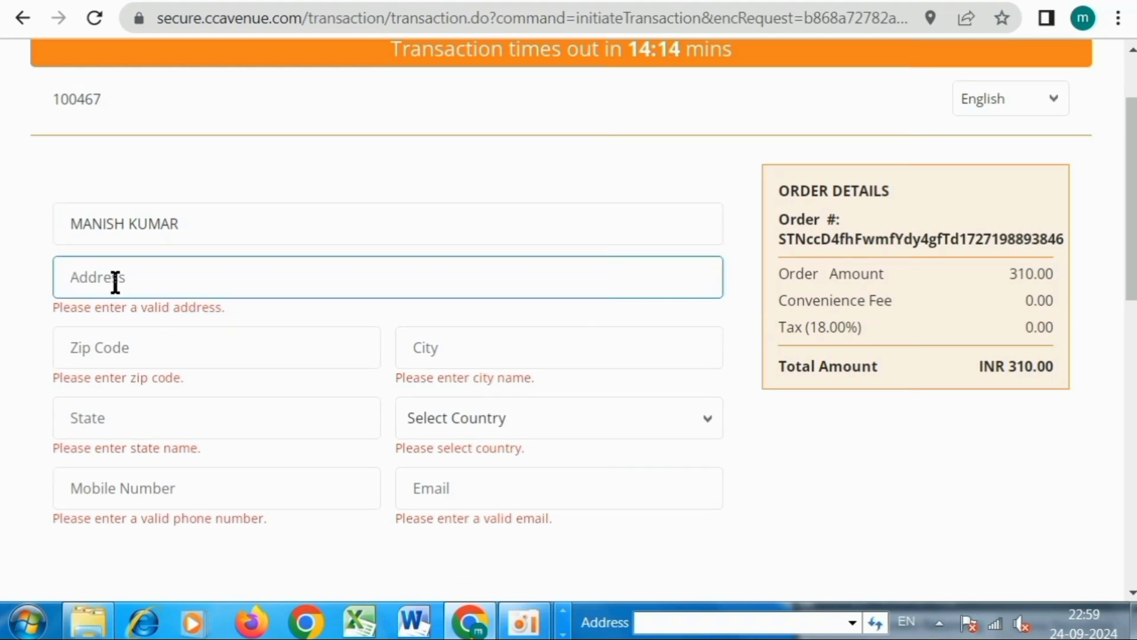
{"action": "type", "text": "VILLAGE POST"}
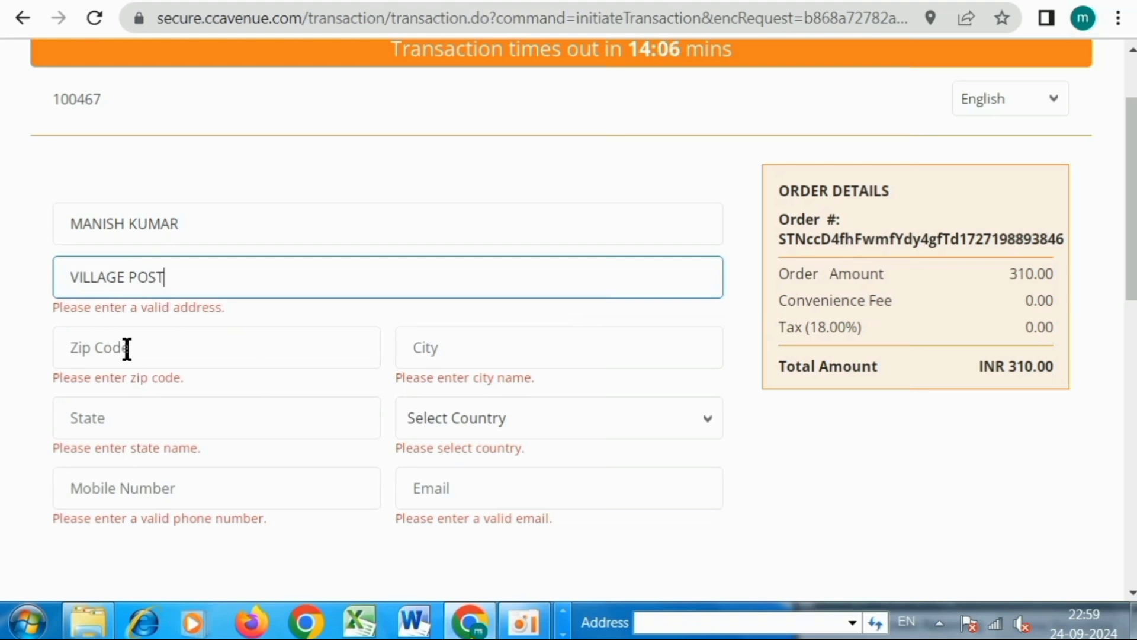
{"action": "left_click", "coordinate": [127, 348]}
{"action": "type", "text": "221001"}
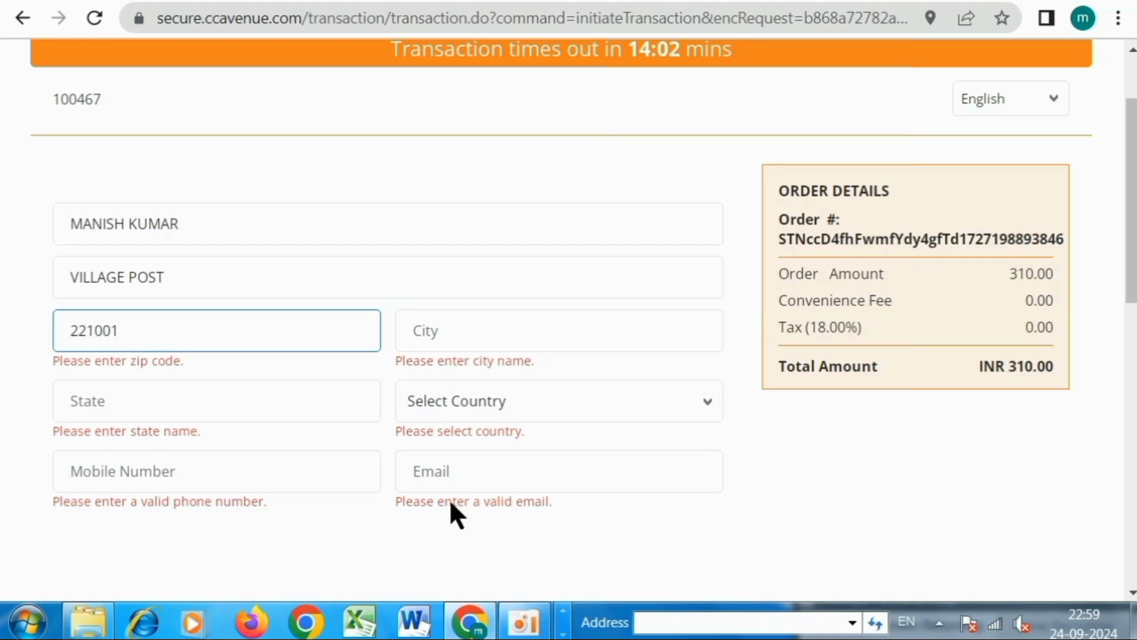
{"action": "left_click", "coordinate": [434, 332]}
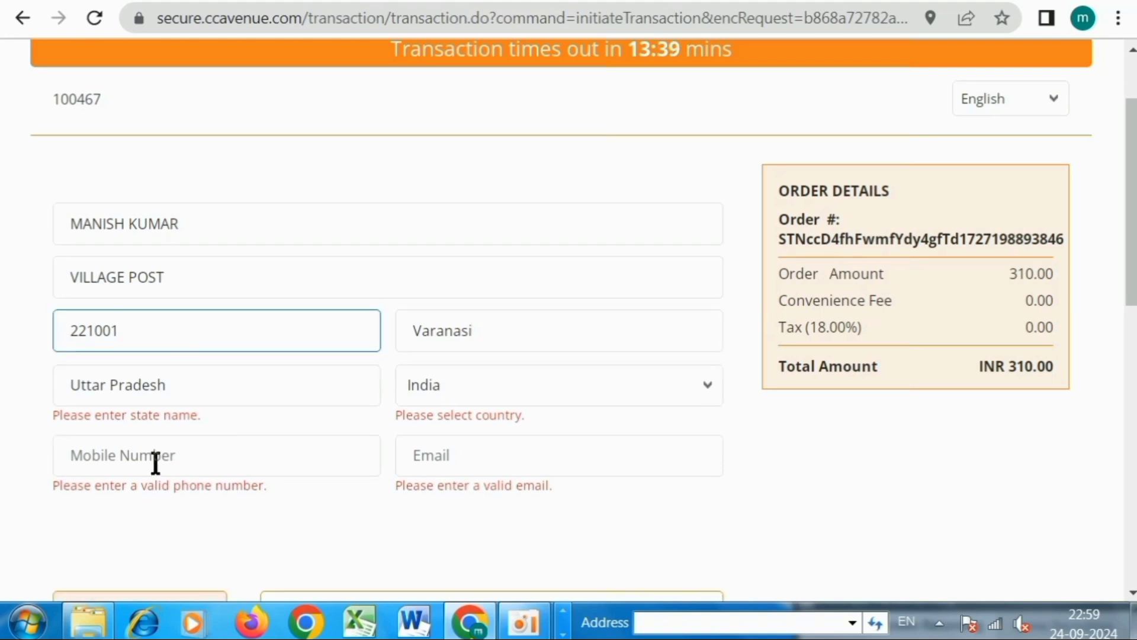
{"action": "left_click", "coordinate": [155, 461]}
{"action": "left_click", "coordinate": [482, 457]}
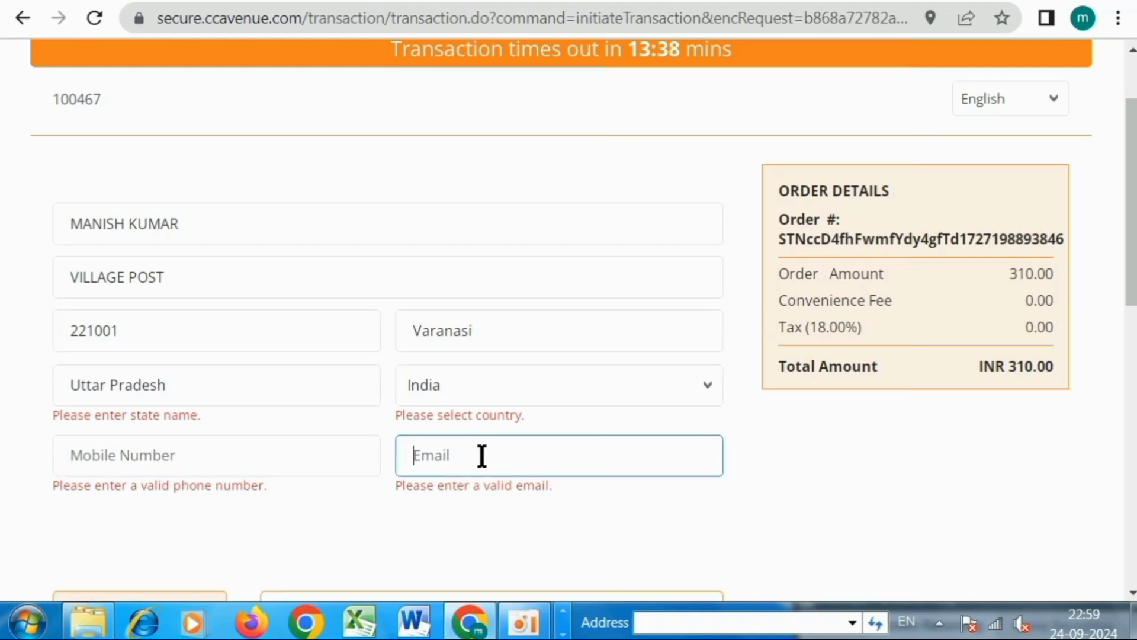
{"action": "scroll", "coordinate": [746, 426], "scroll_direction": "down", "scroll_amount": 3}
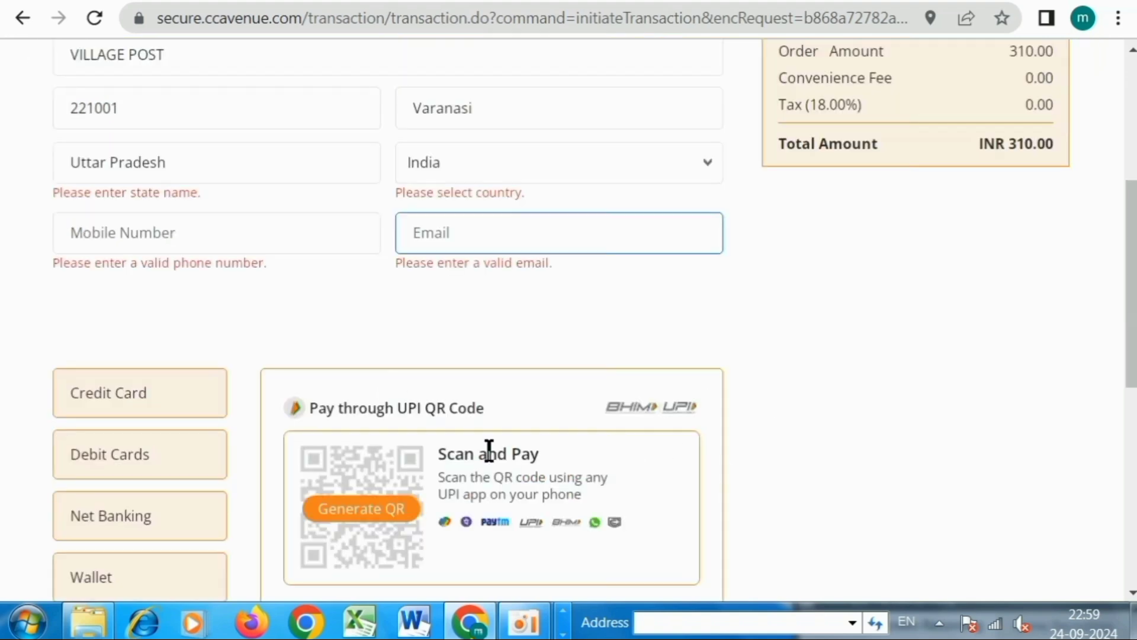
{"action": "scroll", "coordinate": [489, 450], "scroll_direction": "down", "scroll_amount": 2}
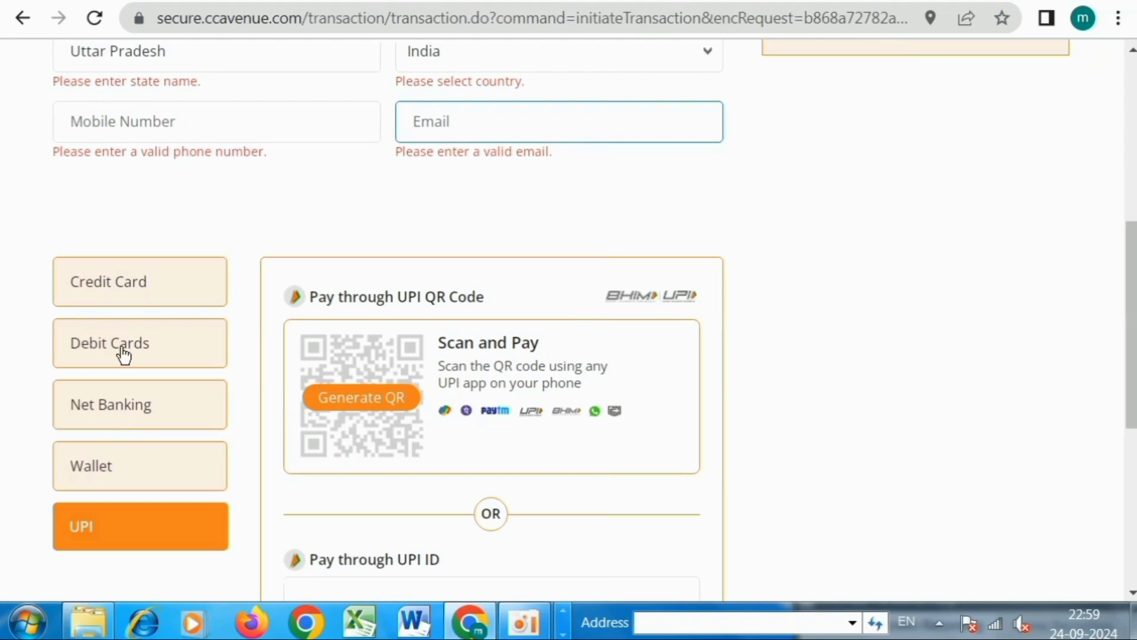
{"action": "left_click", "coordinate": [101, 533]}
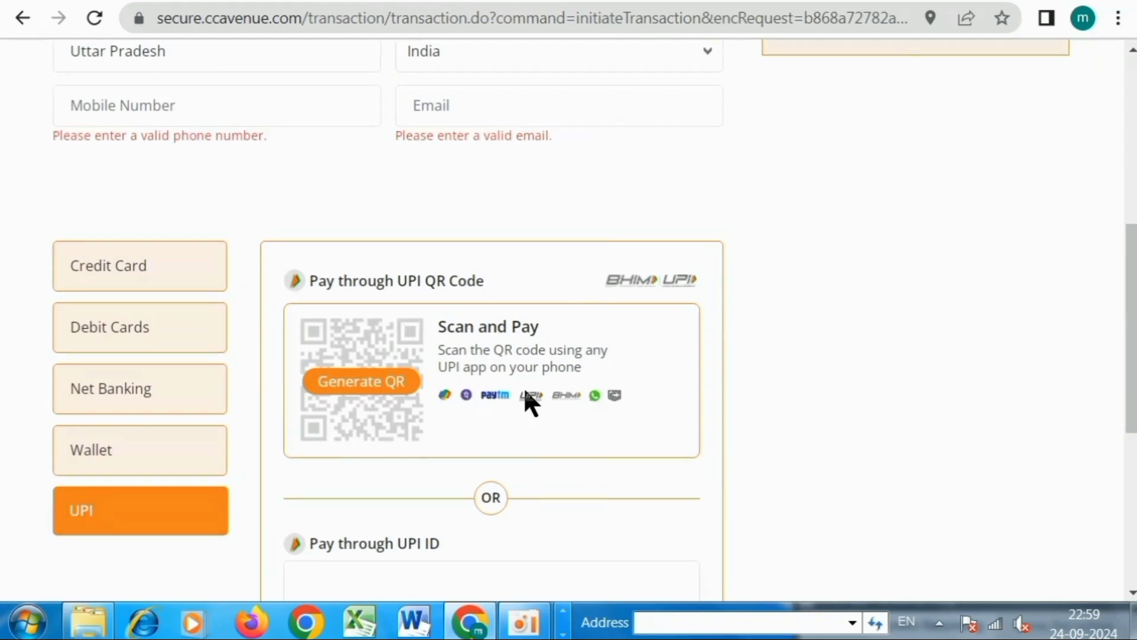
{"action": "scroll", "coordinate": [525, 392], "scroll_direction": "down", "scroll_amount": 2}
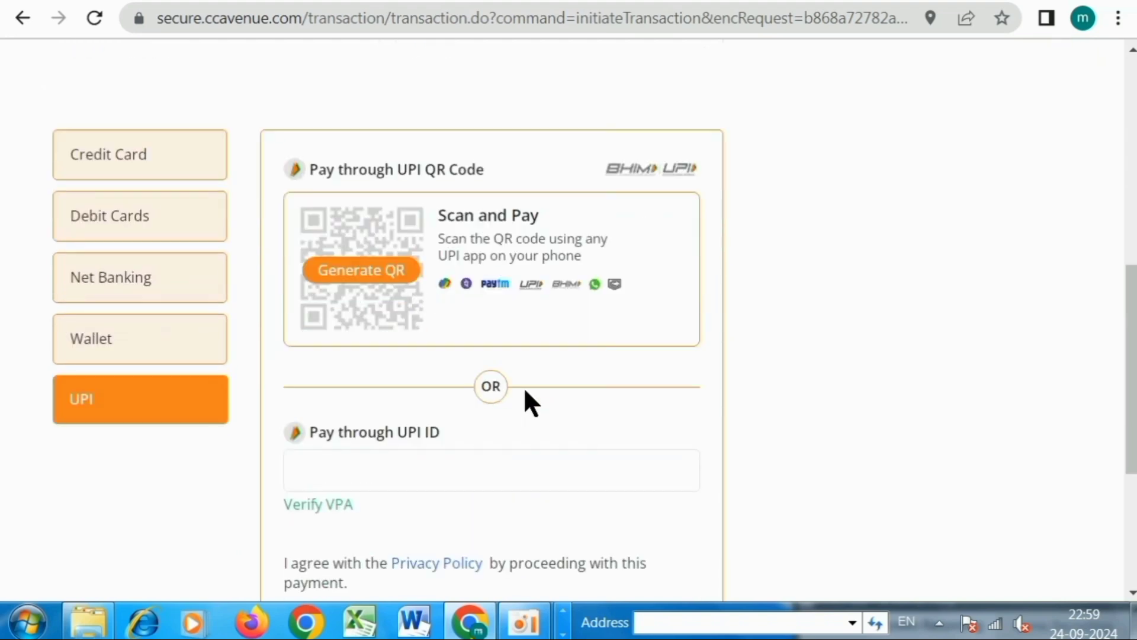